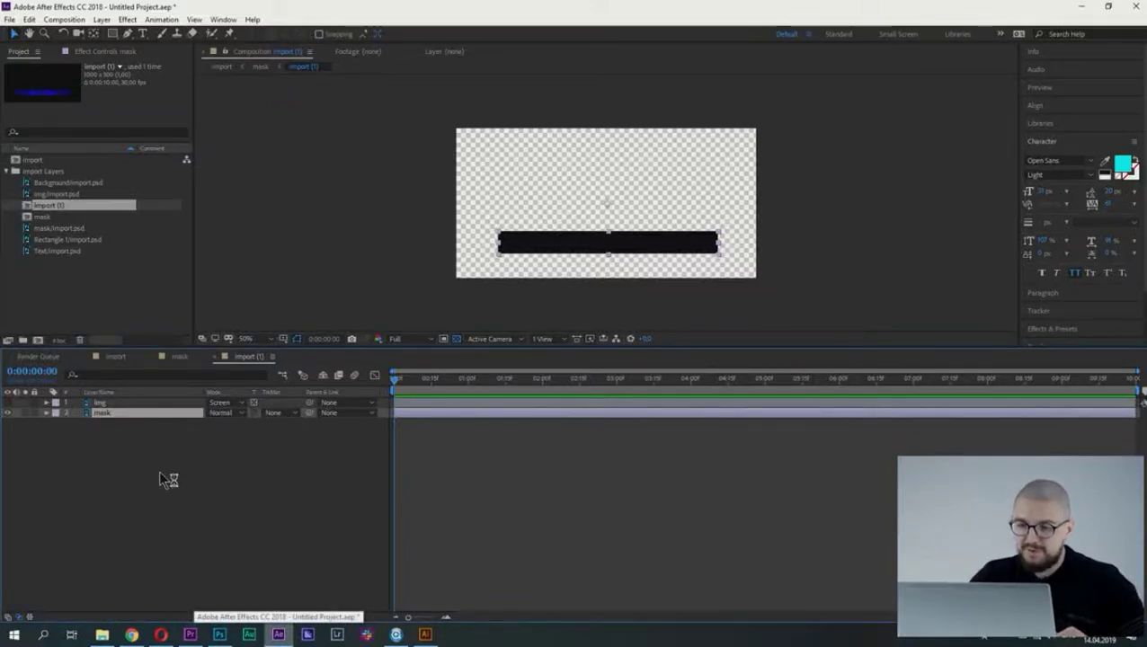
Select the img layer, then switch to the main import comp showing TEXT12, the logo and the bar.
click(105, 405)
click(7, 403)
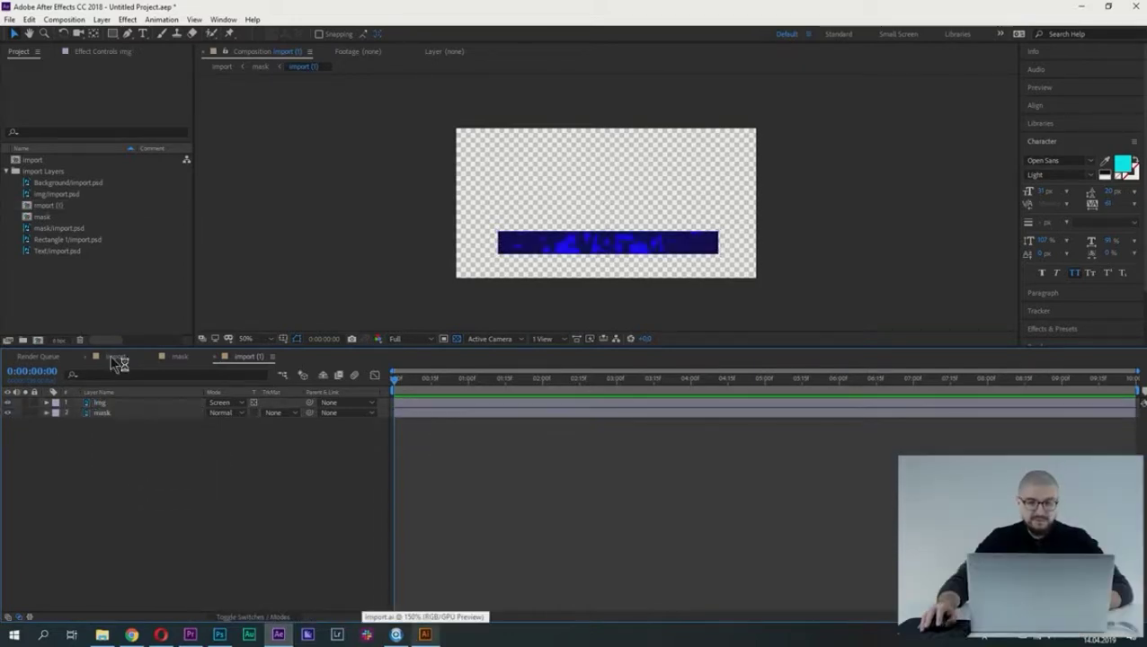
click(114, 358)
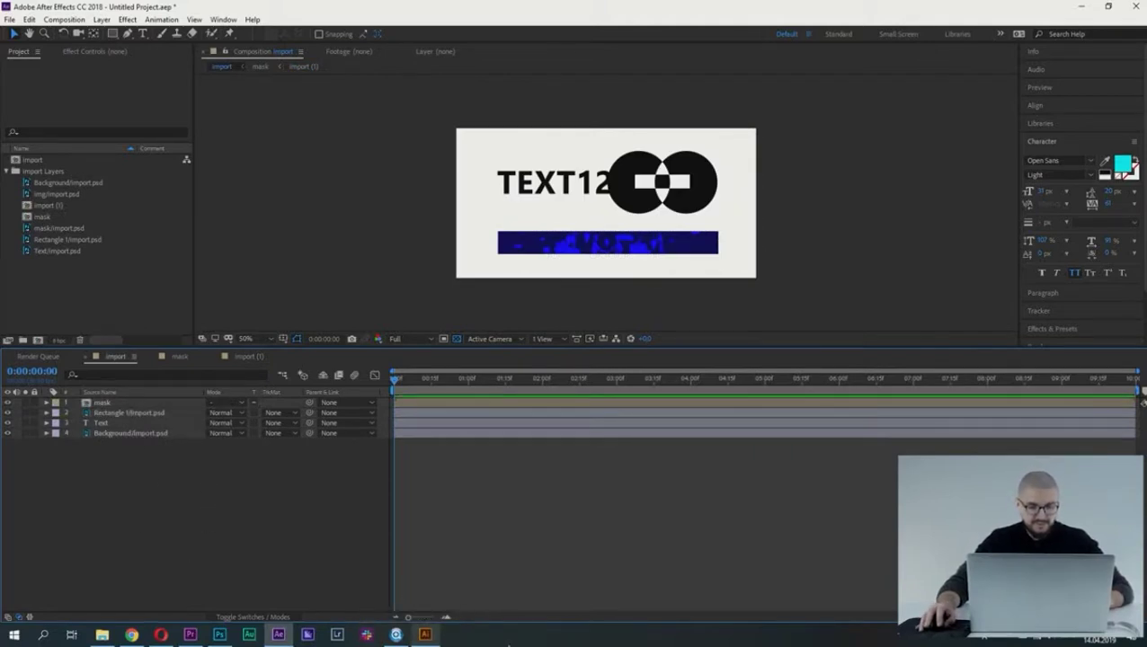
In import.ai, select the top rectangle and upper-right square to inspect them, then clear the selection.
click(426, 635)
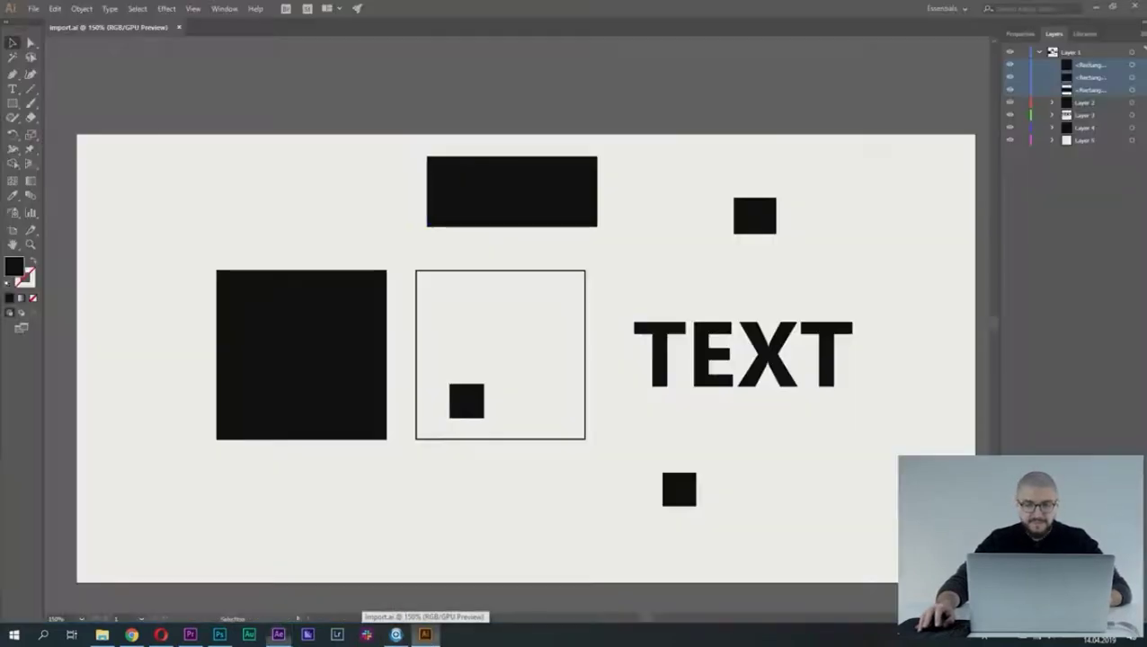
click(458, 185)
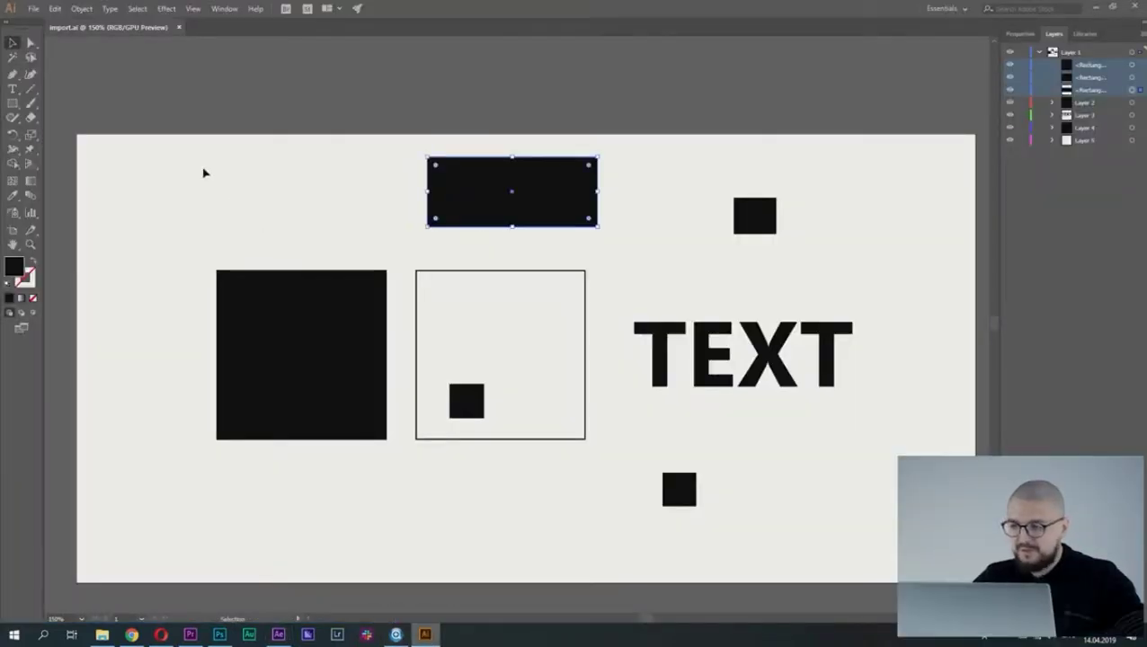
click(760, 215)
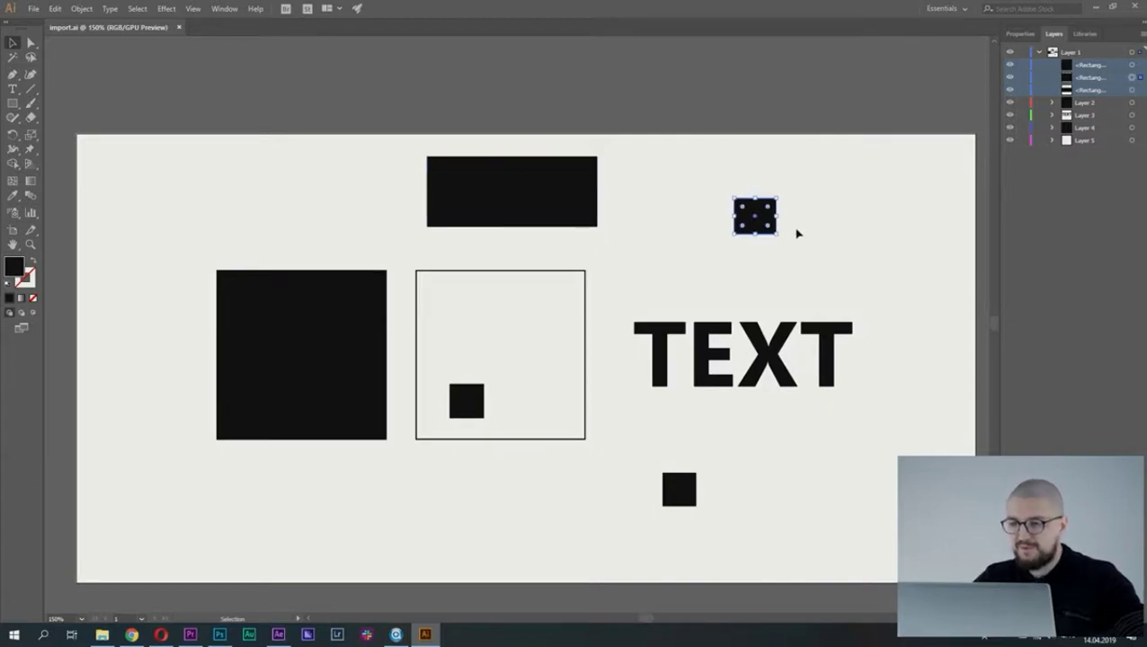
click(662, 198)
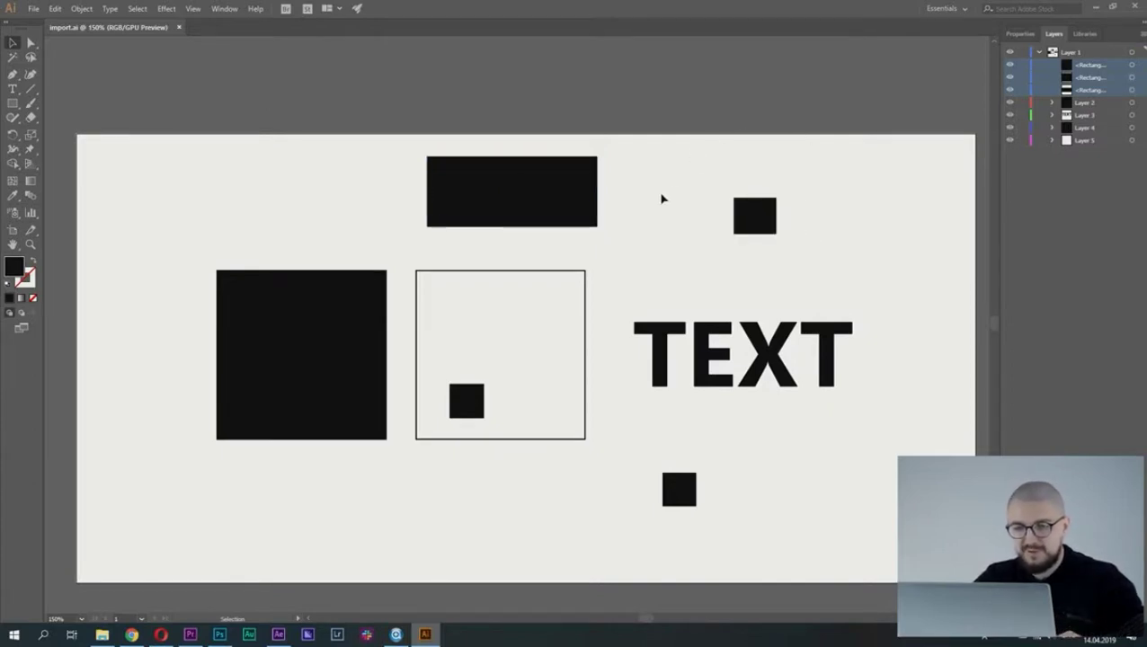
drag(809, 194, 575, 224)
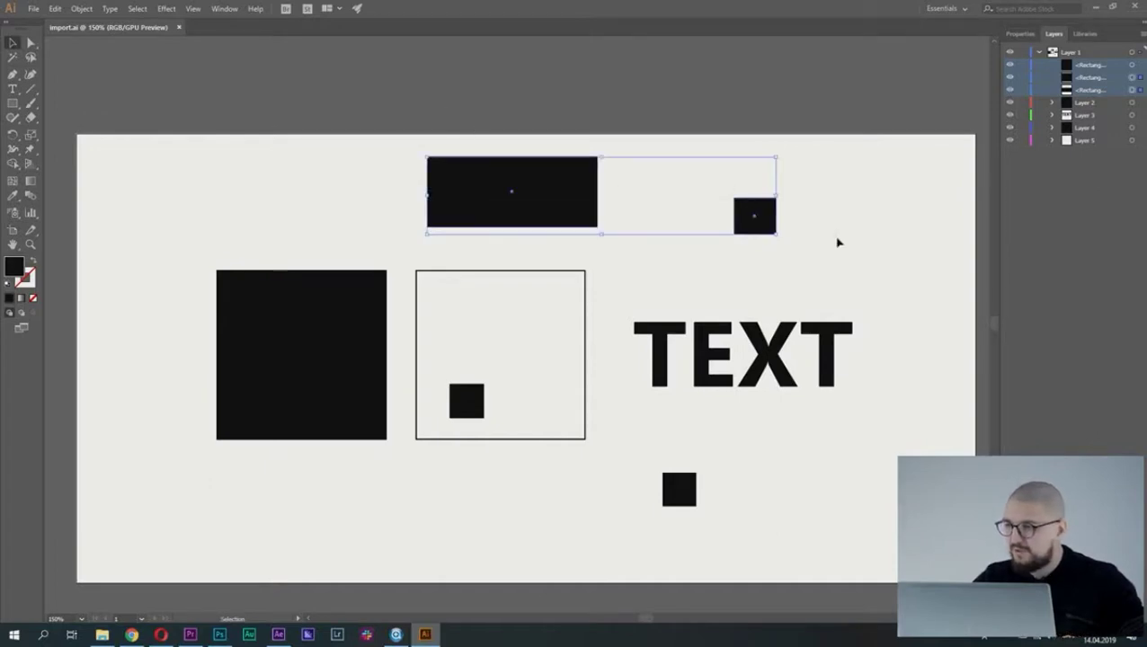
click(881, 152)
click(1068, 56)
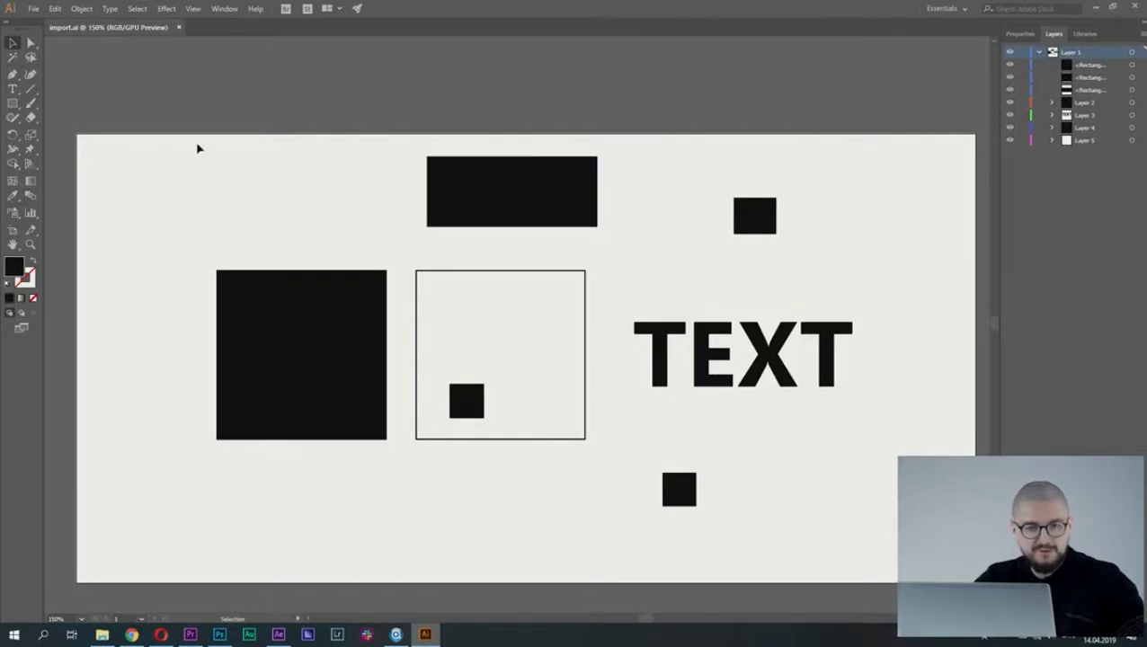
Draw two small rectangles, one at the artboard's upper left and one below the large square.
click(13, 103)
drag(244, 185, 299, 219)
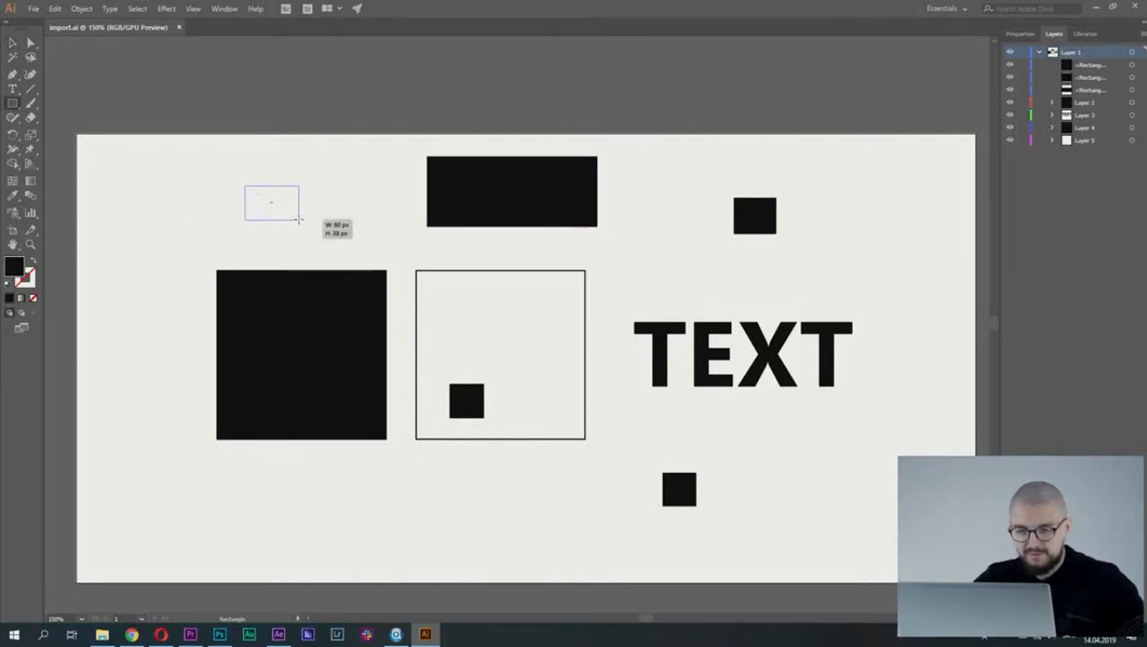
drag(307, 490, 370, 523)
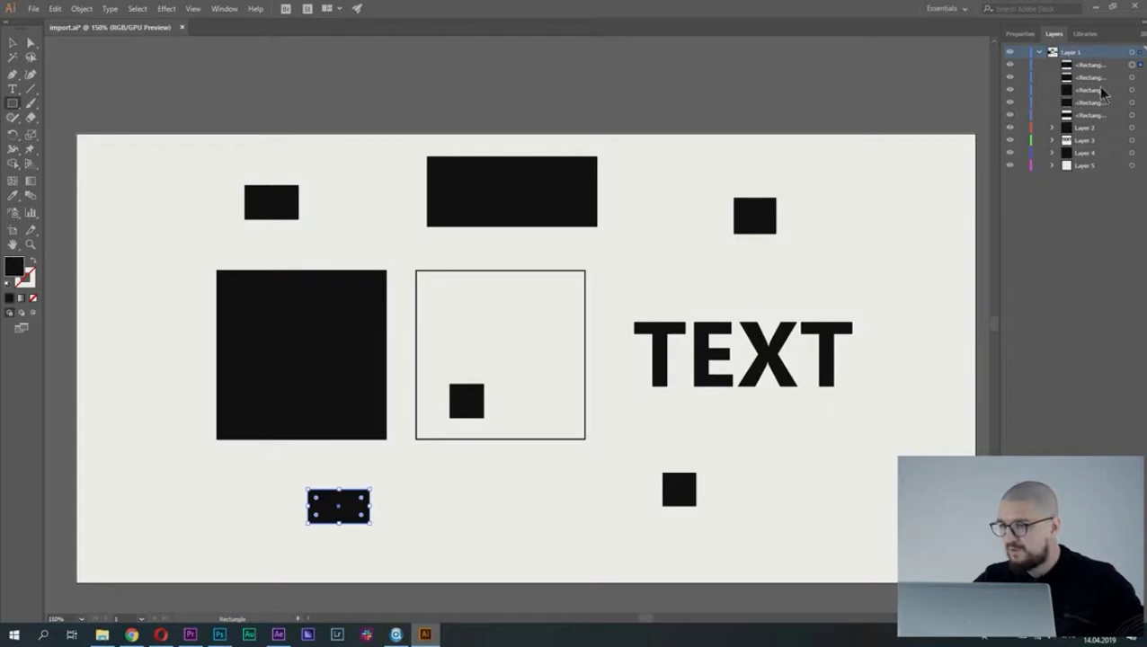
click(1078, 165)
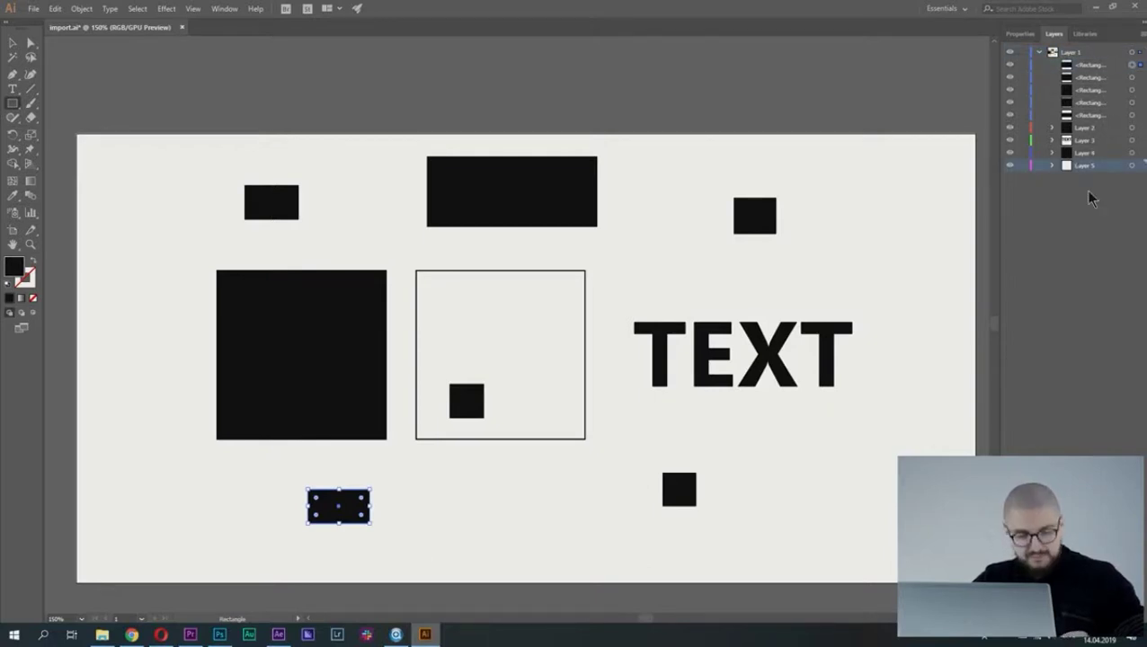
shift+click(1082, 65)
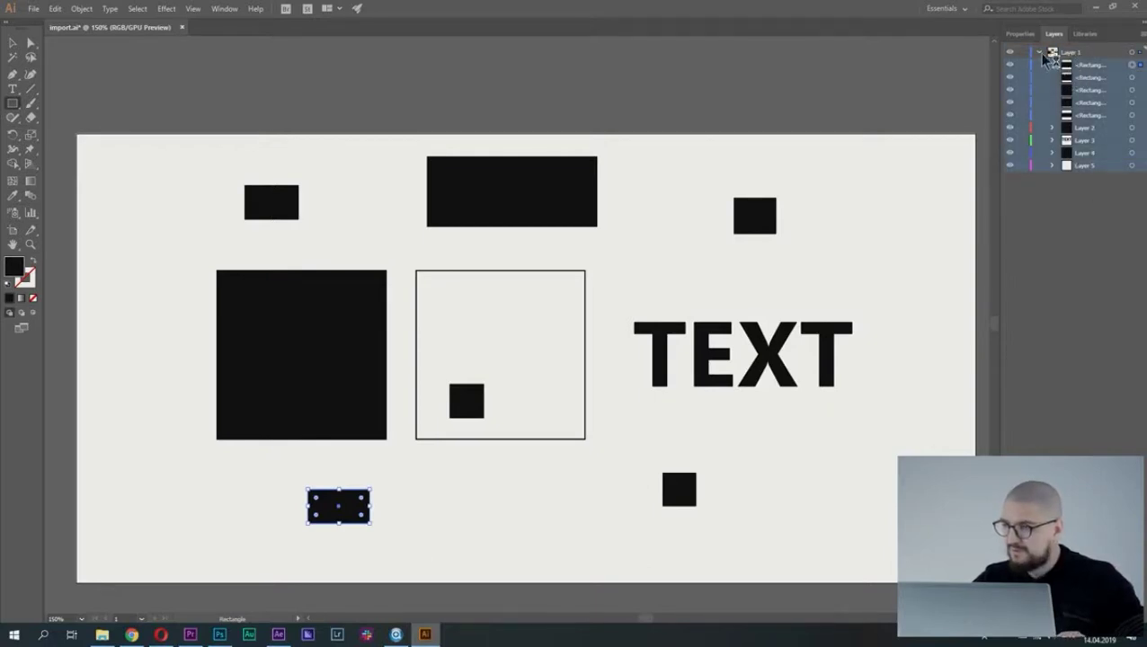
Check Layer 1's rectangles in the Layers panel, dismiss the rectangle size dialog, and deselect everything.
click(1041, 54)
click(1040, 54)
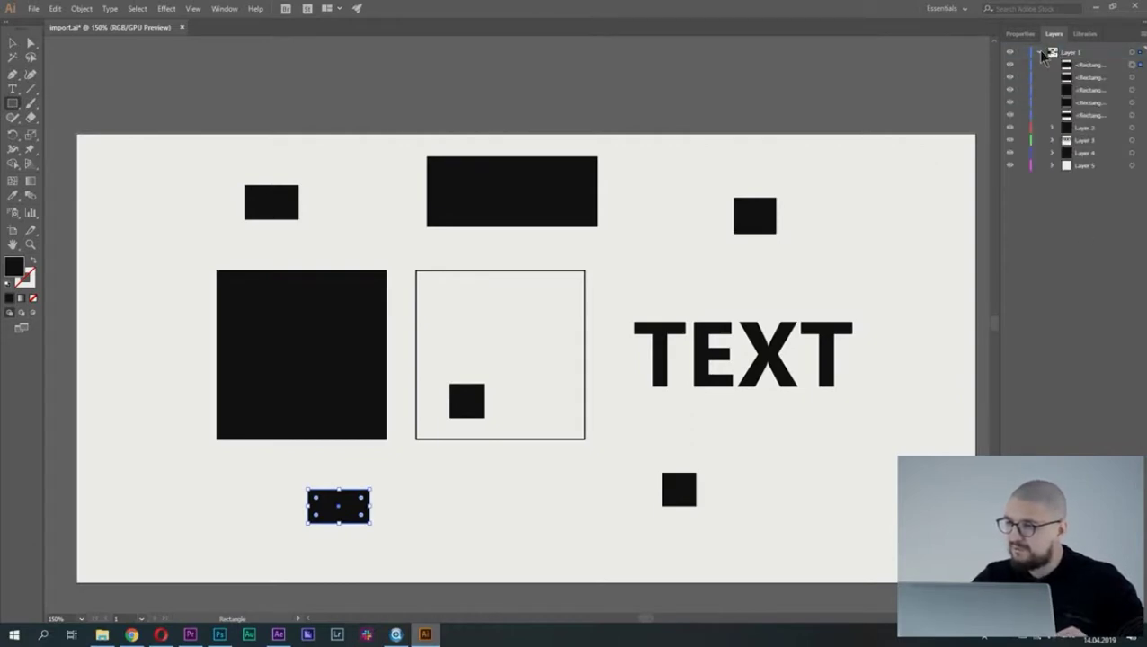
click(1041, 54)
click(1041, 54)
click(711, 218)
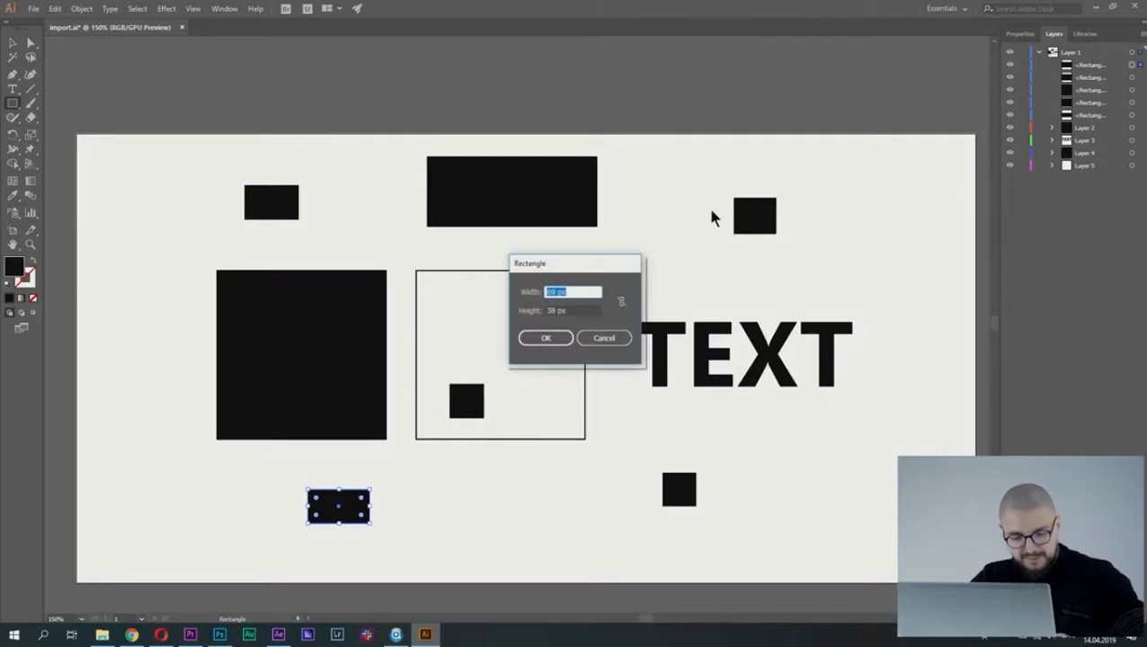
key(Escape)
key(v)
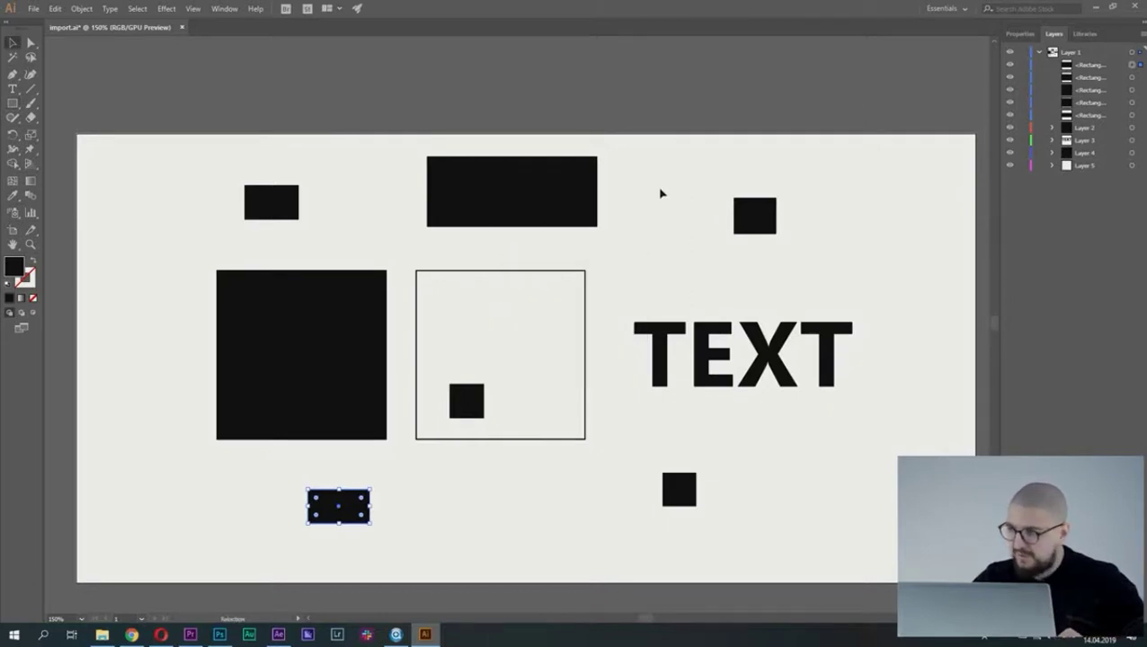
click(661, 193)
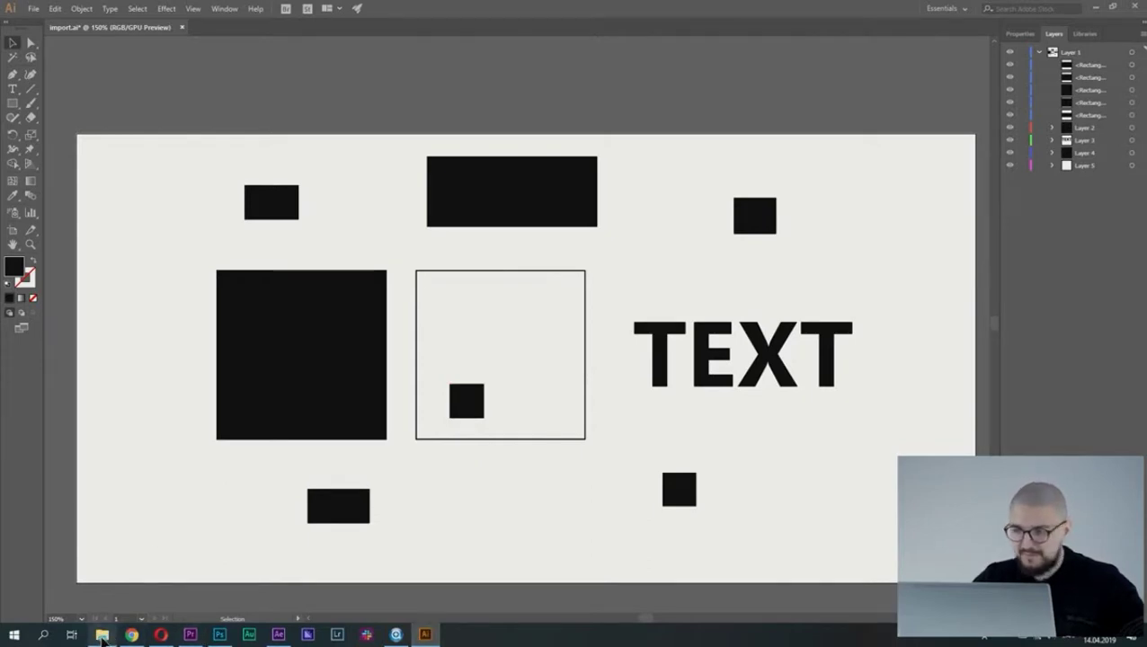
Drag the import .ai file from folder 2 in File Explorer into the After Effects Project panel.
click(102, 635)
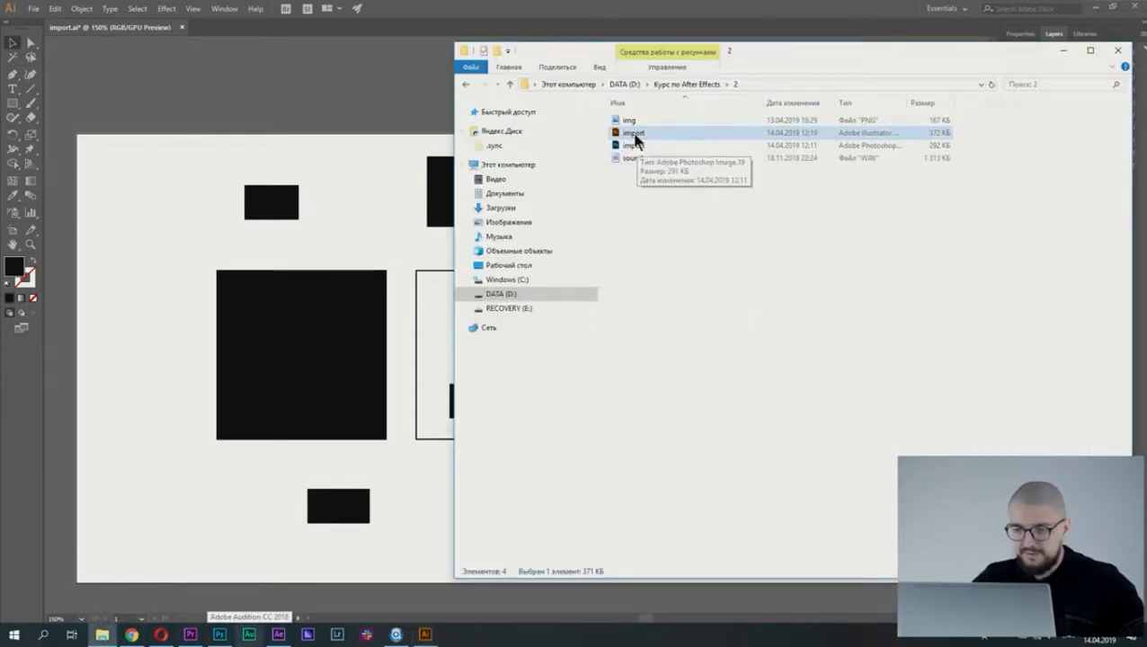
click(254, 133)
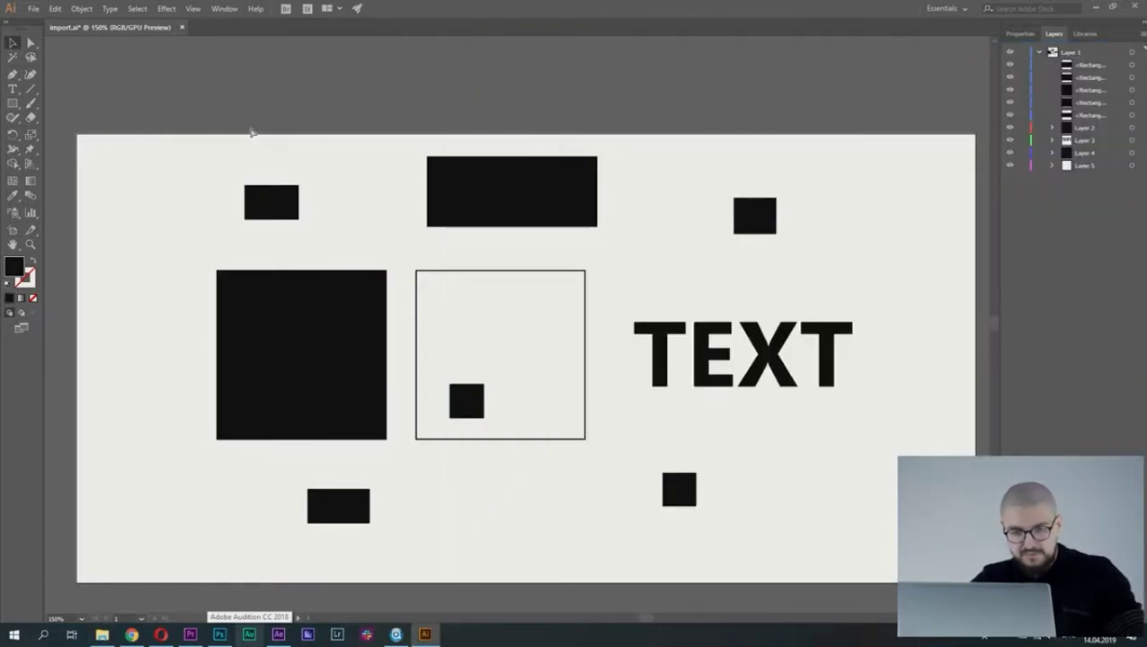
click(102, 635)
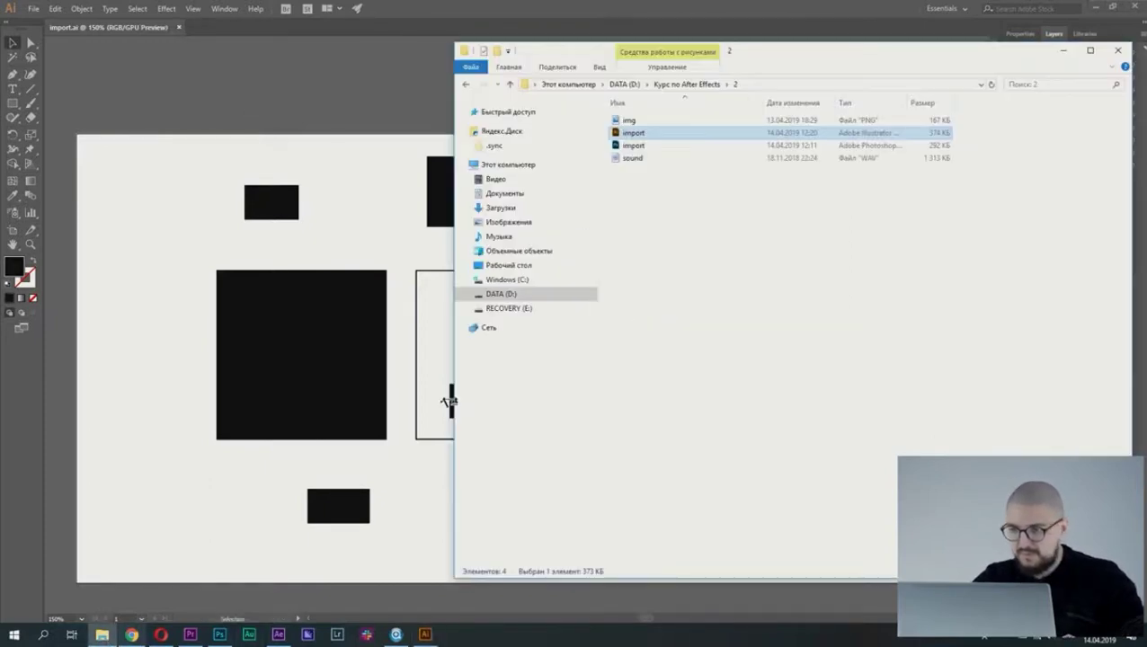
mouse_move(635, 133)
mouse_down()
mouse_move(485, 550)
mouse_move(224, 641)
mouse_move(438, 364)
mouse_move(149, 288)
mouse_up()
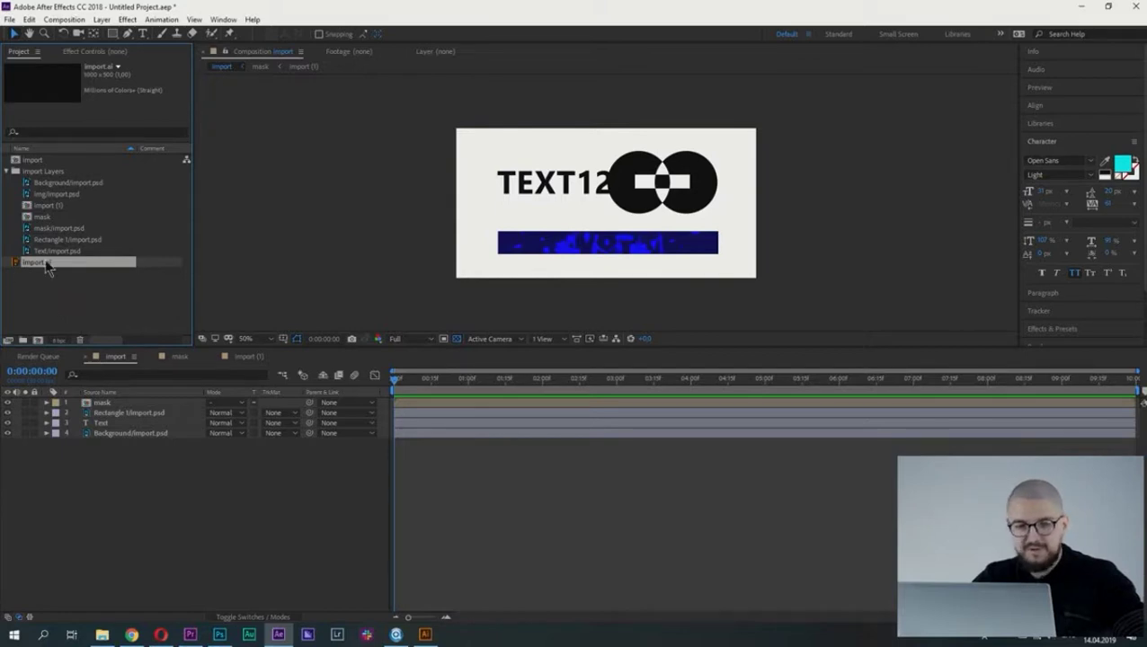
Add import.ai as the top layer of the import comp and hide layers 2–5 beneath it.
mouse_move(38, 261)
mouse_down()
mouse_move(31, 267)
mouse_move(604, 211)
mouse_up()
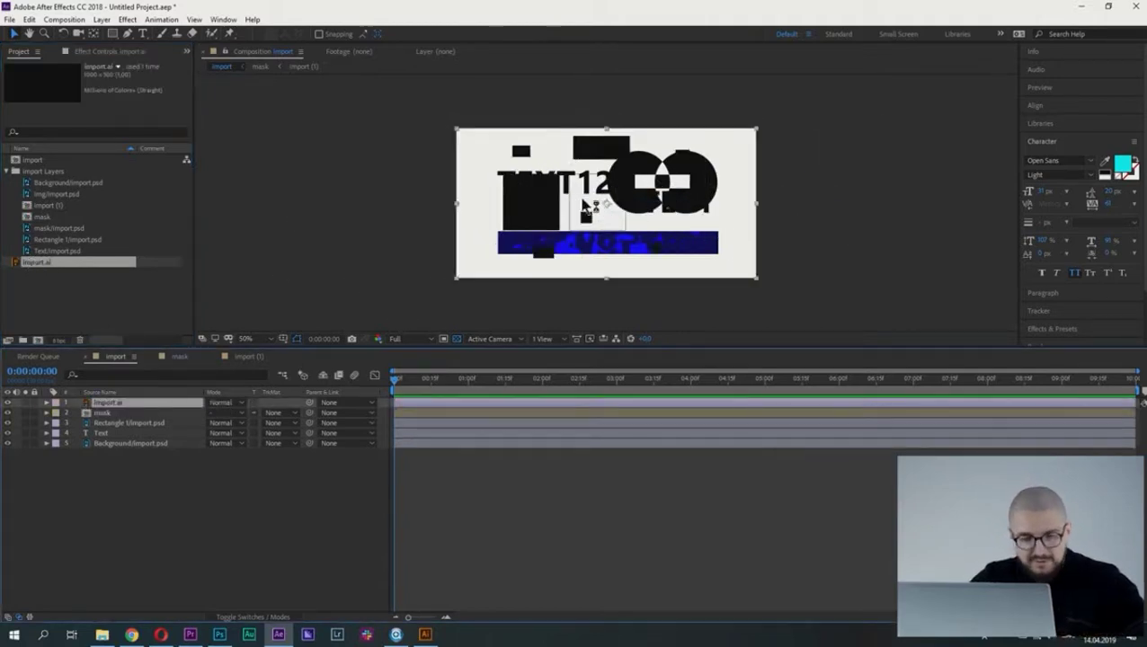
click(101, 413)
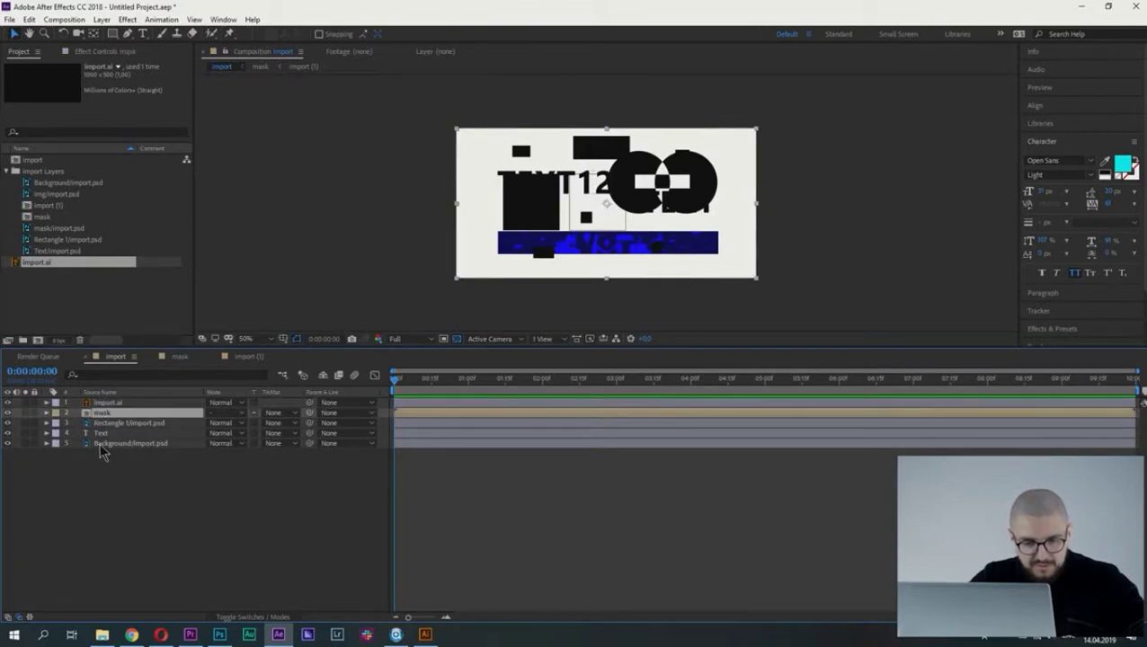
shift+click(101, 445)
click(7, 401)
click(128, 511)
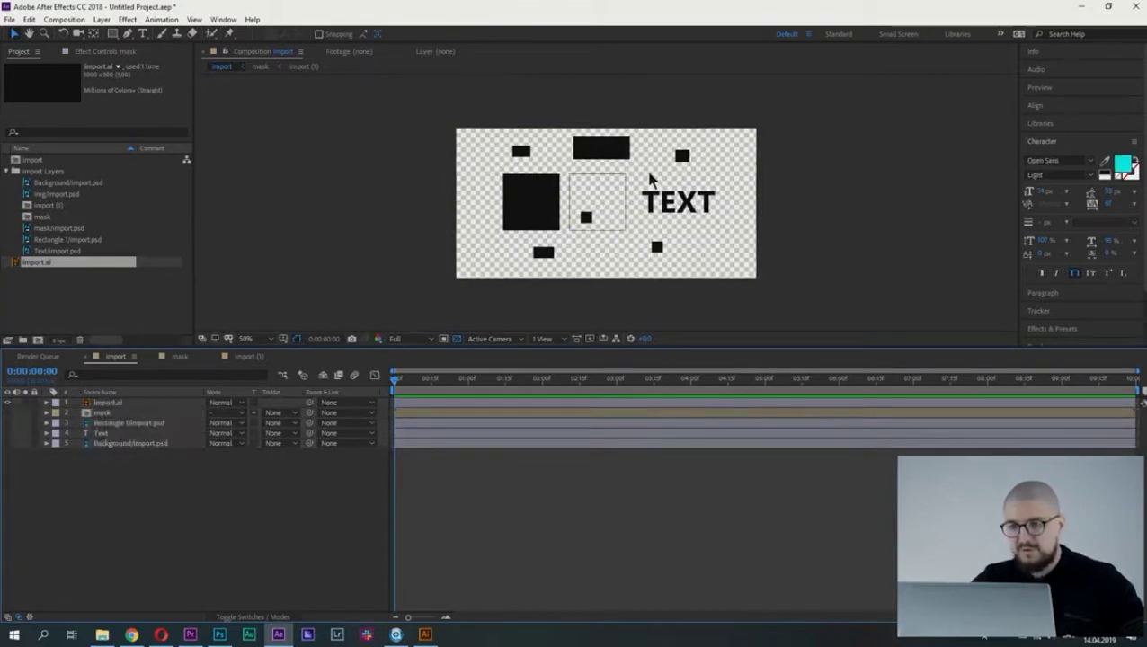
click(539, 211)
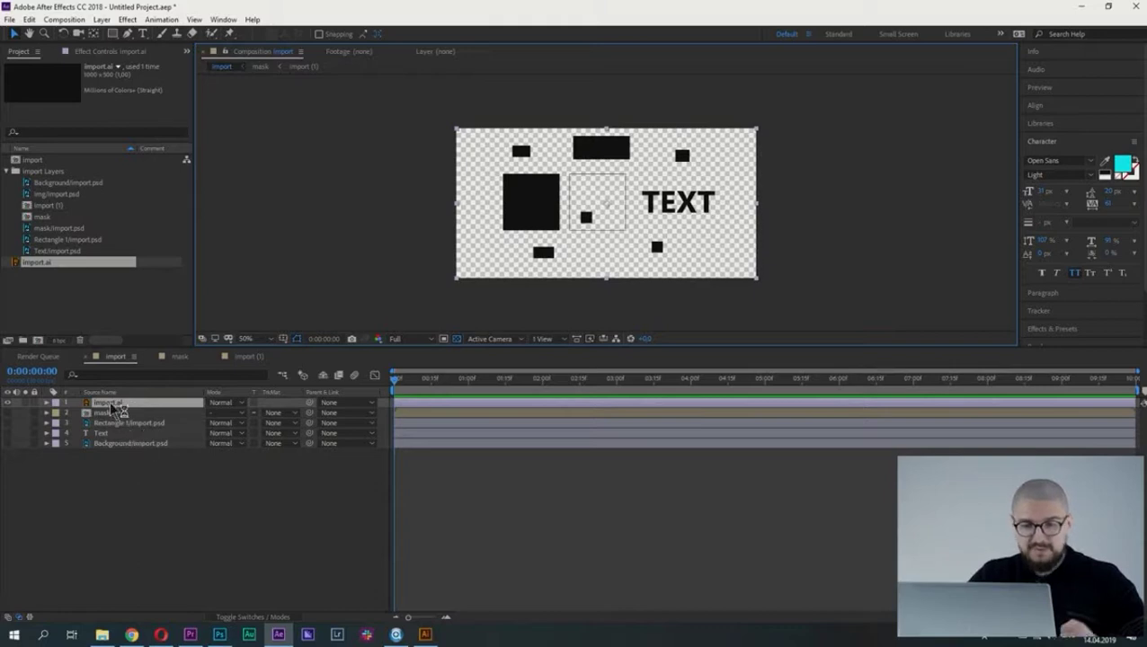
Run Create Shapes from Vector Layer on import.ai to generate the Import Outlines shape layer.
right_click(111, 409)
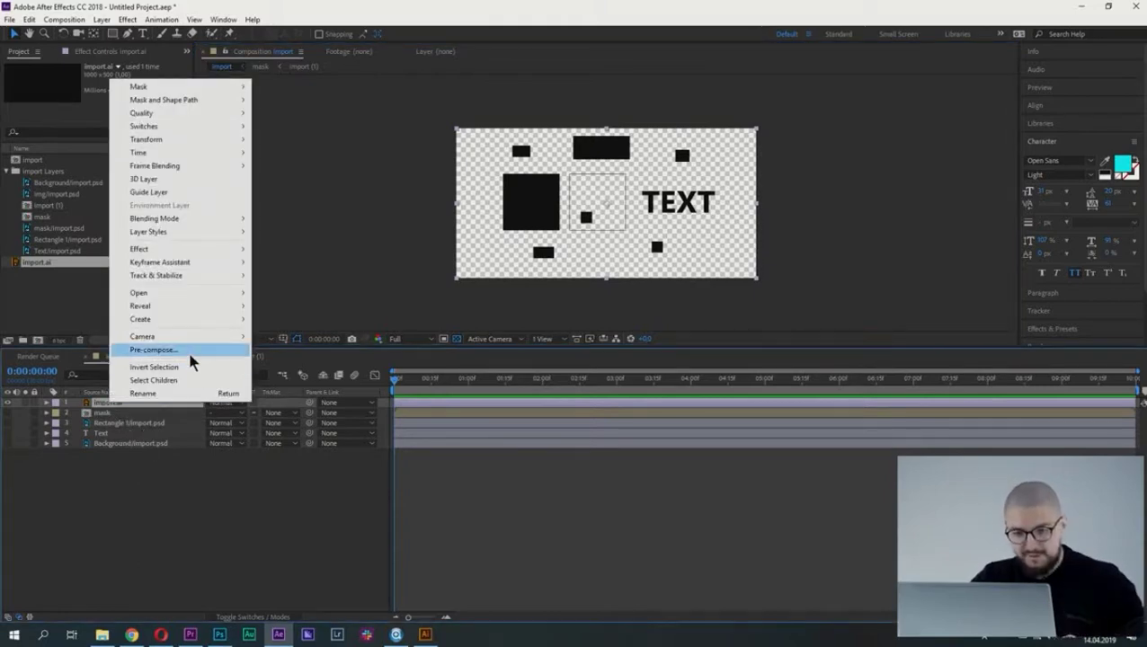
mouse_move(198, 328)
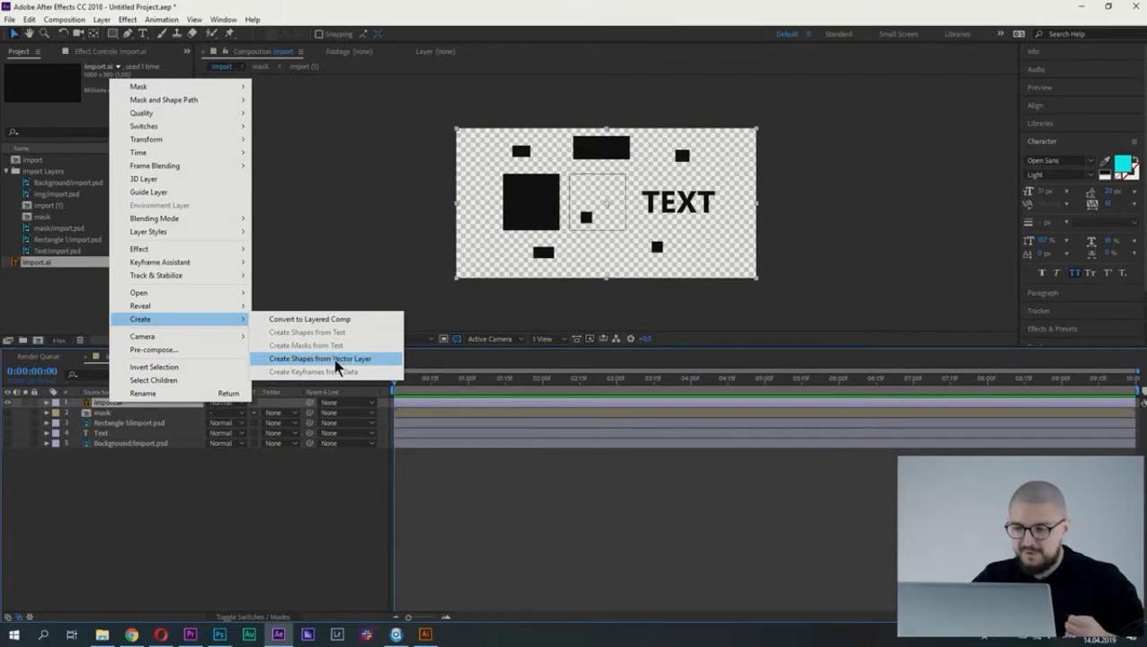
click(339, 361)
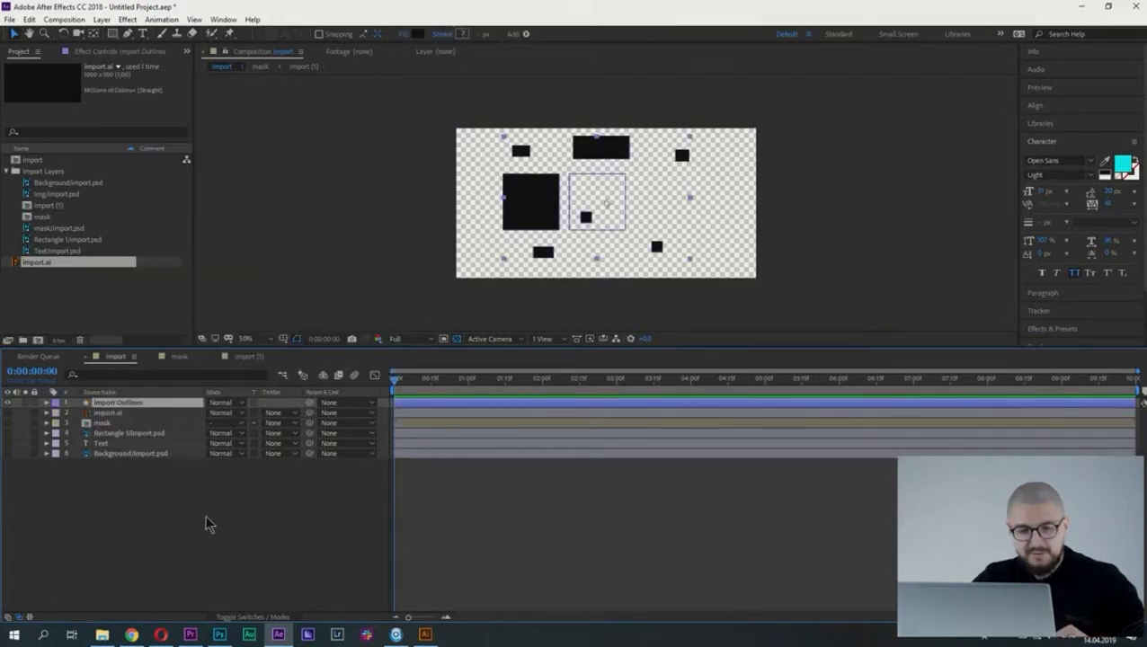
Expand Import Outlines' Contents and inspect its Transform and its eight shape groups.
click(107, 413)
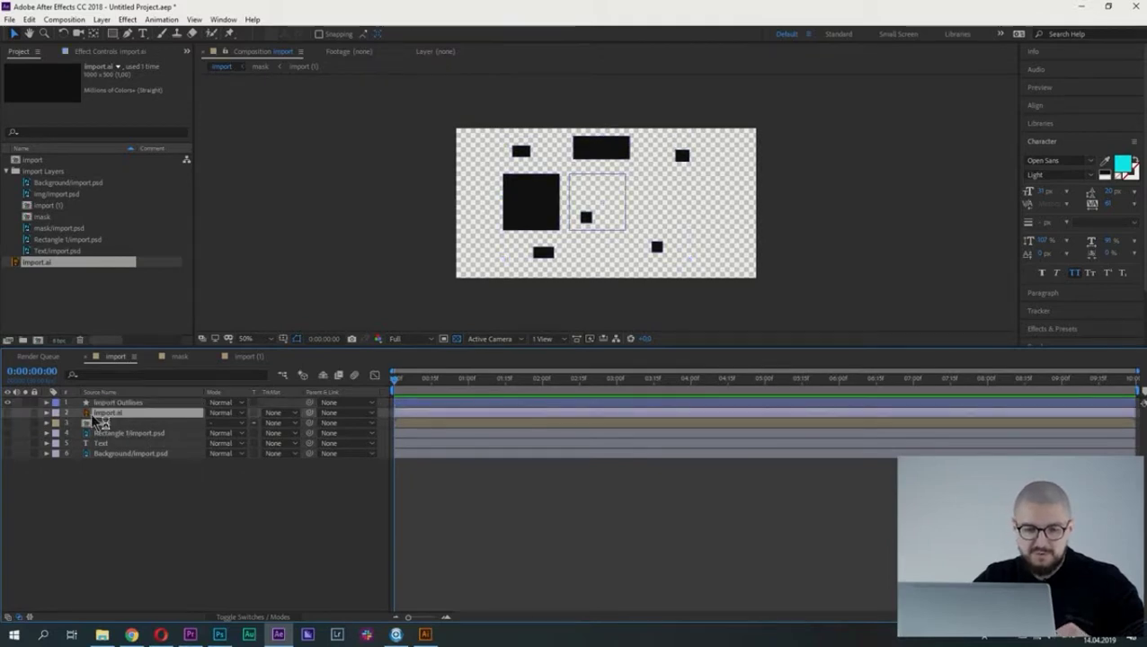
click(119, 403)
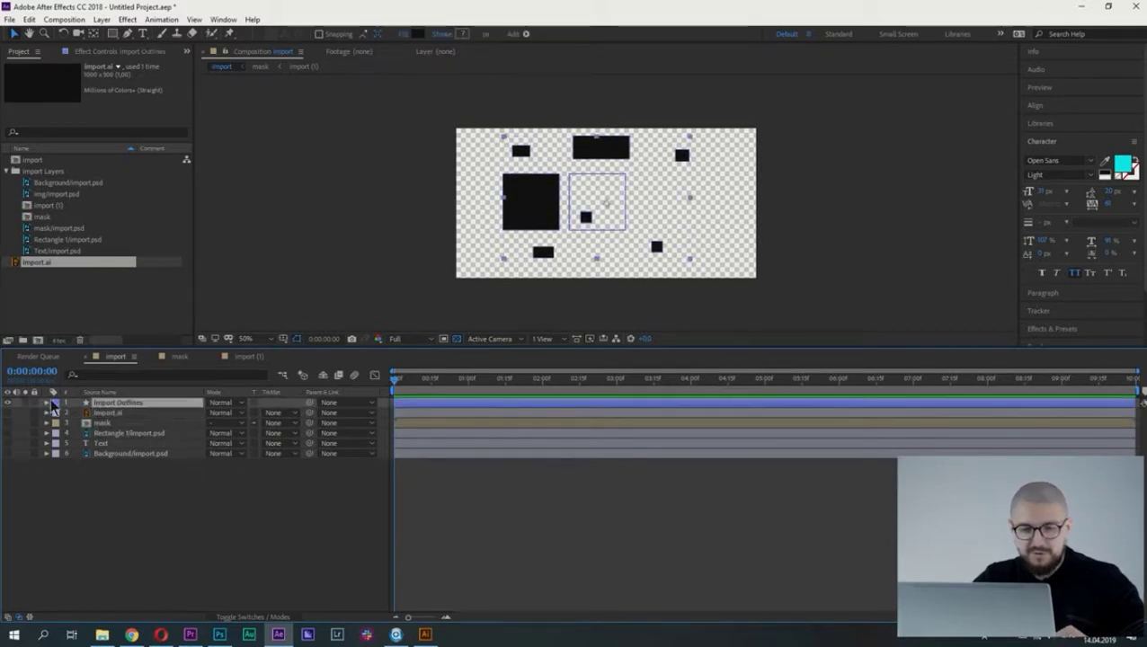
click(46, 402)
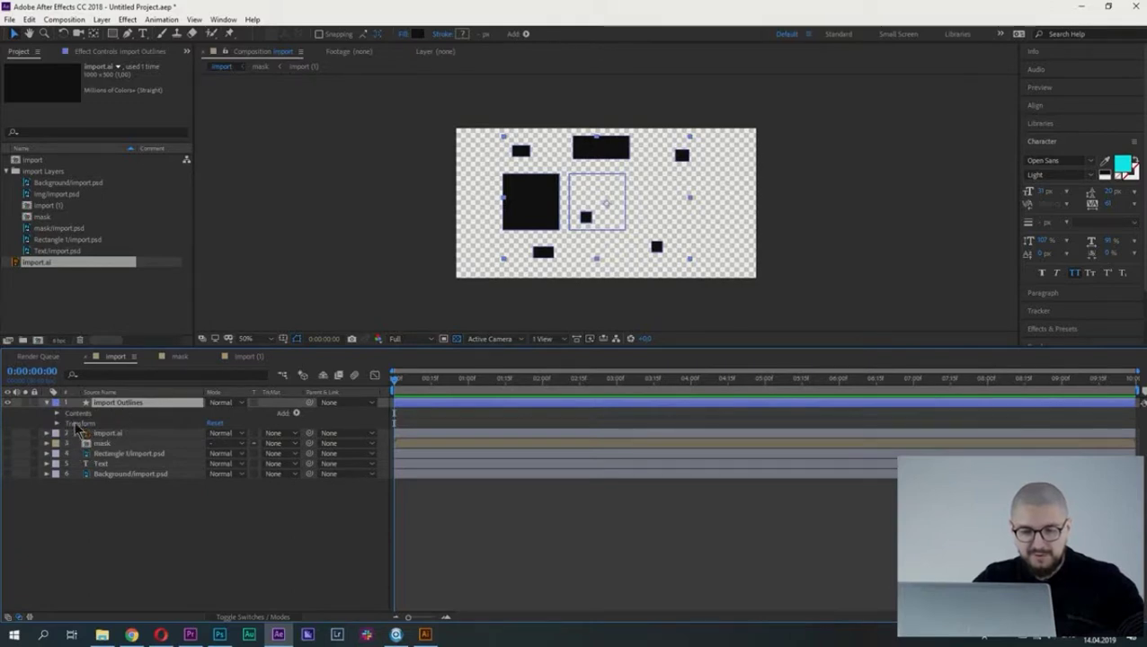
click(89, 423)
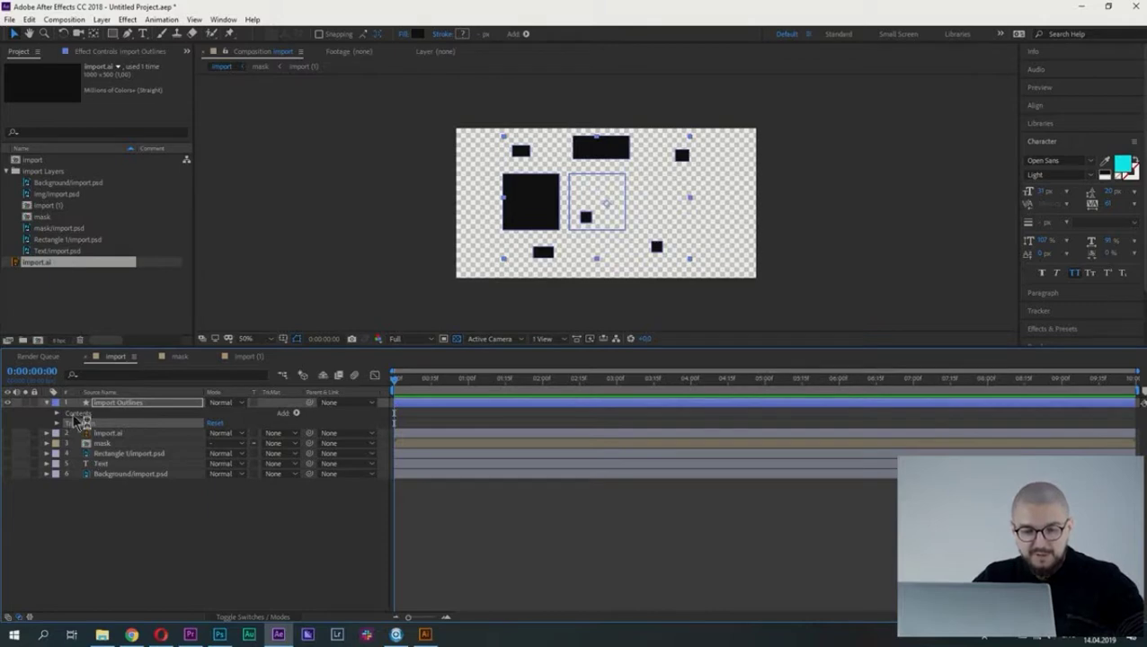
click(56, 412)
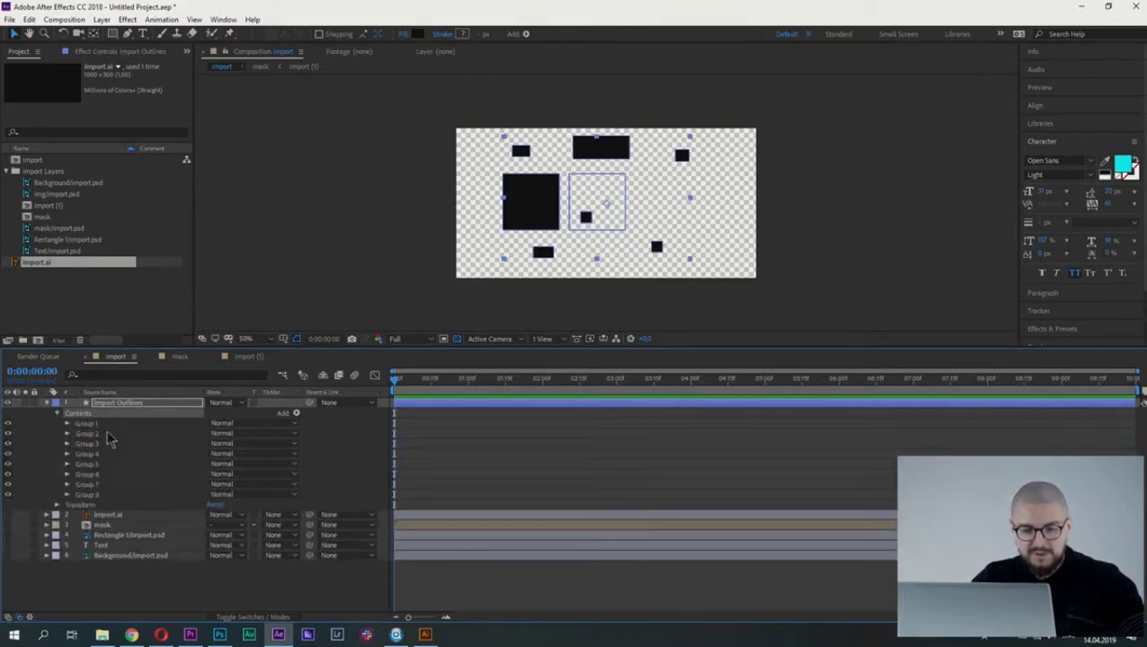
click(88, 424)
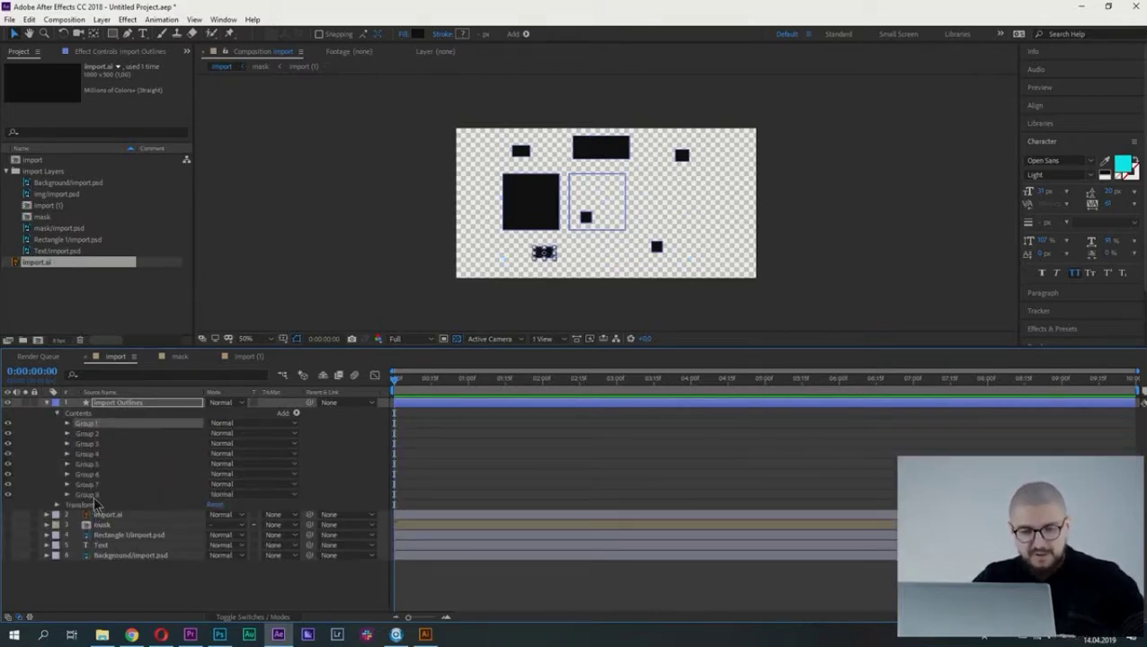
shift+click(93, 497)
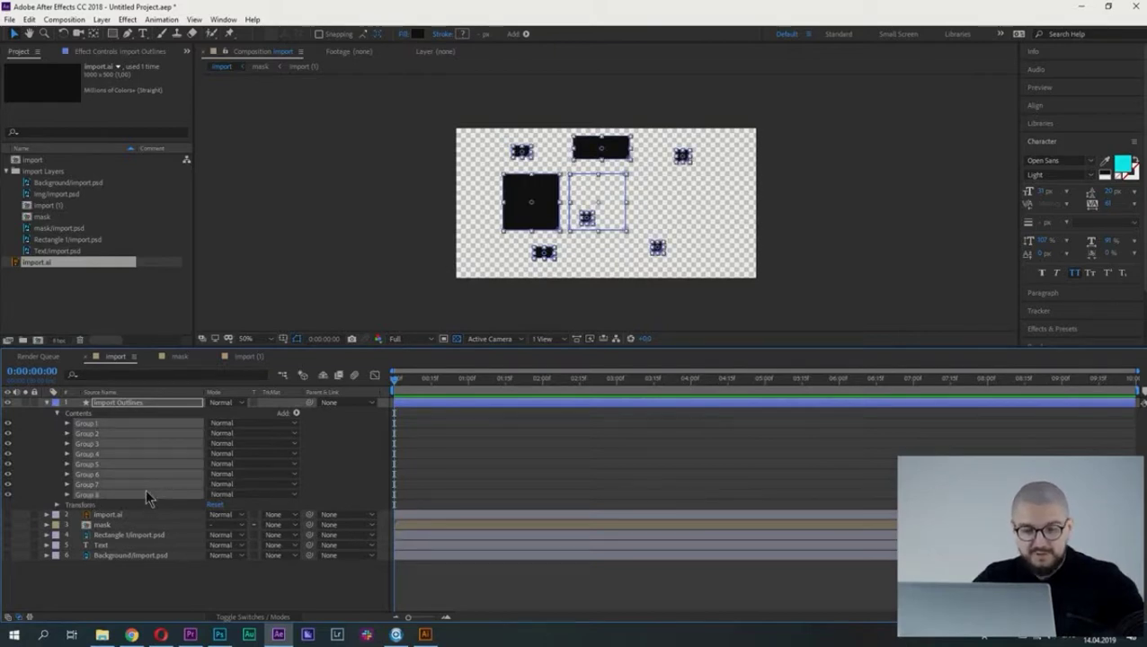
click(96, 598)
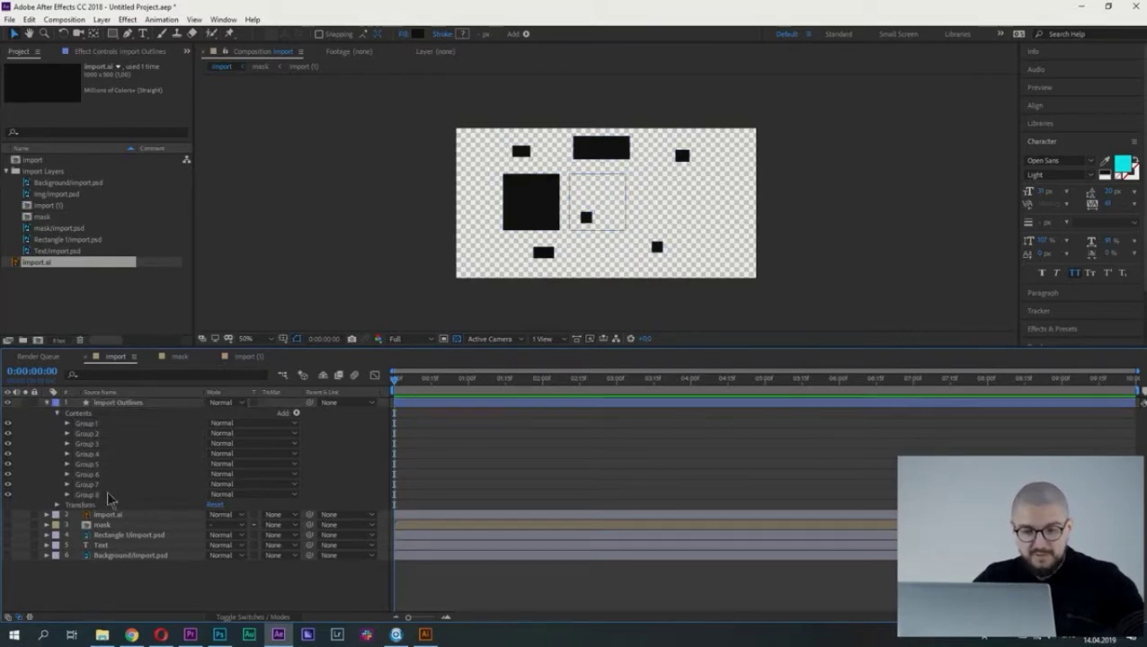
Open Group 1 to inspect its path and transform, then confirm the Import Outlines layer name.
click(67, 424)
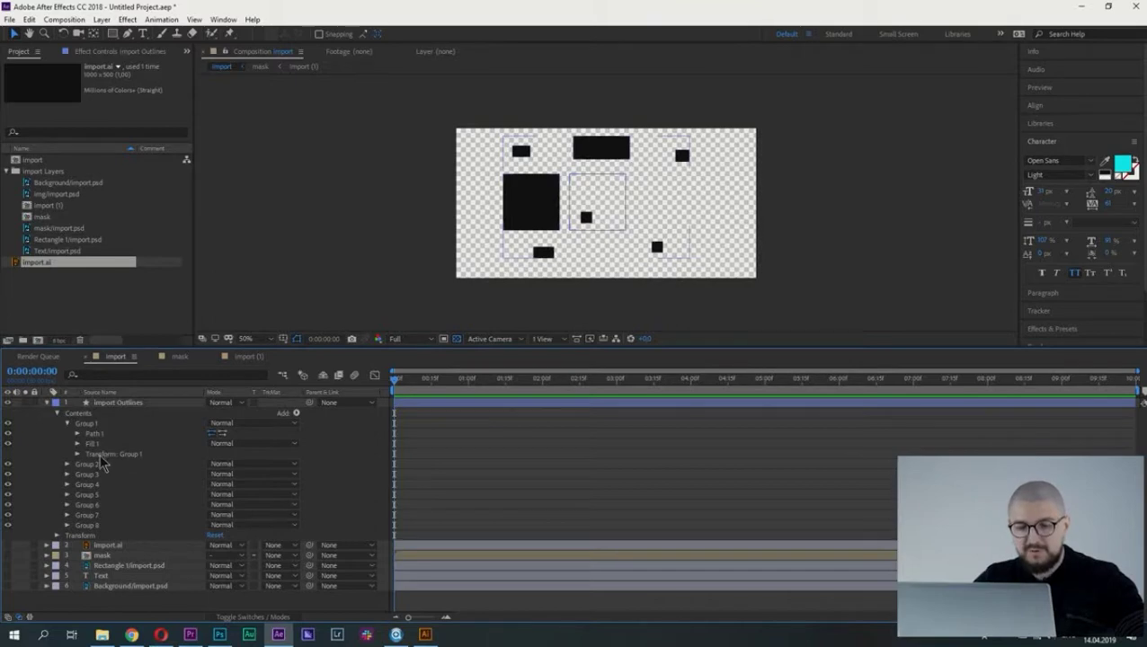
click(90, 426)
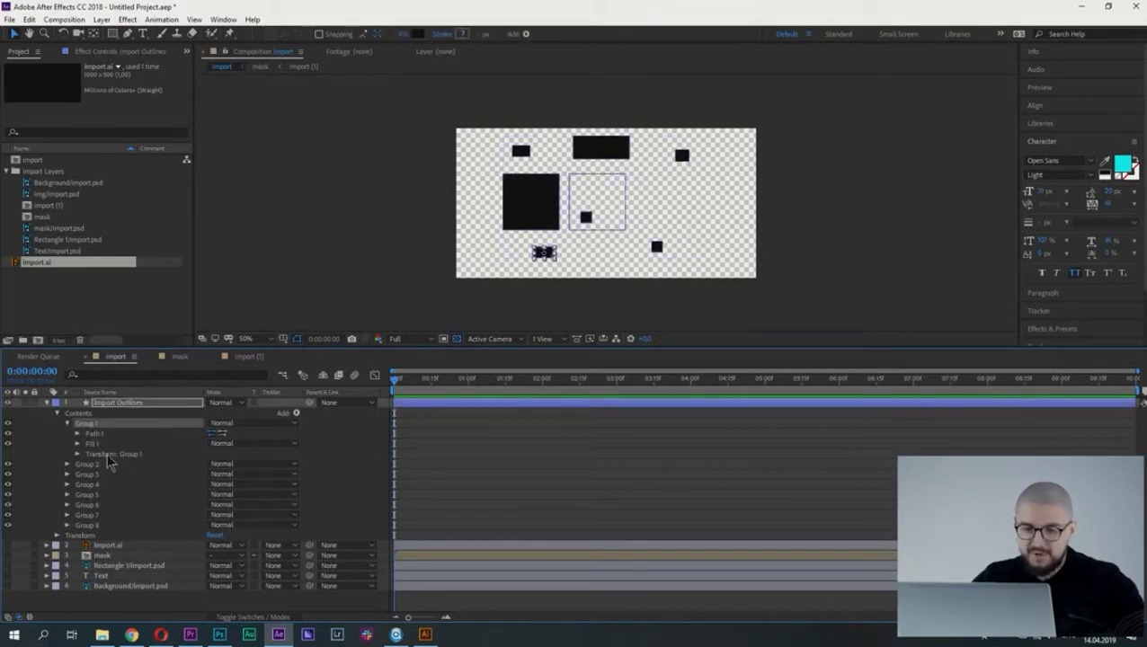
click(108, 454)
click(94, 433)
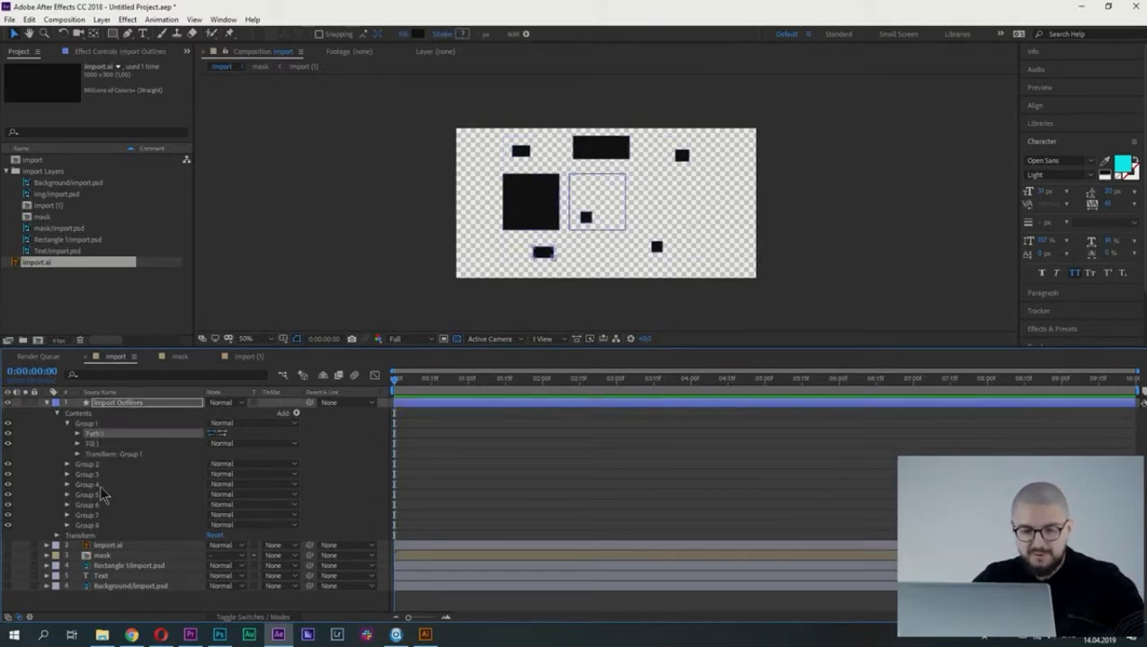
click(115, 404)
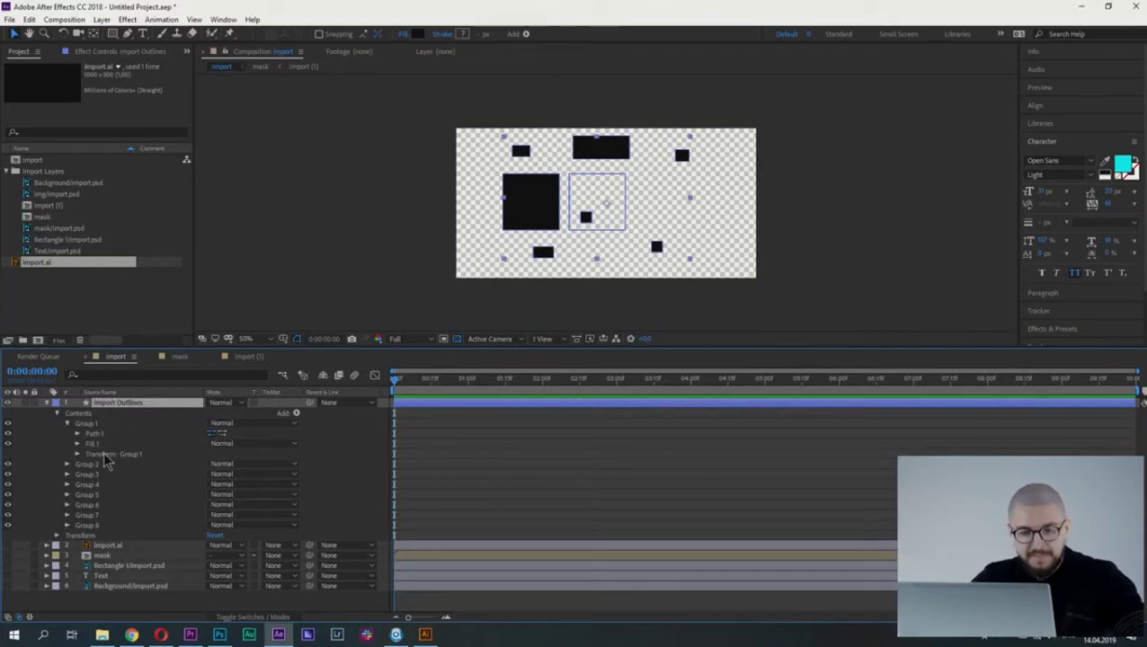
click(126, 407)
key(Return)
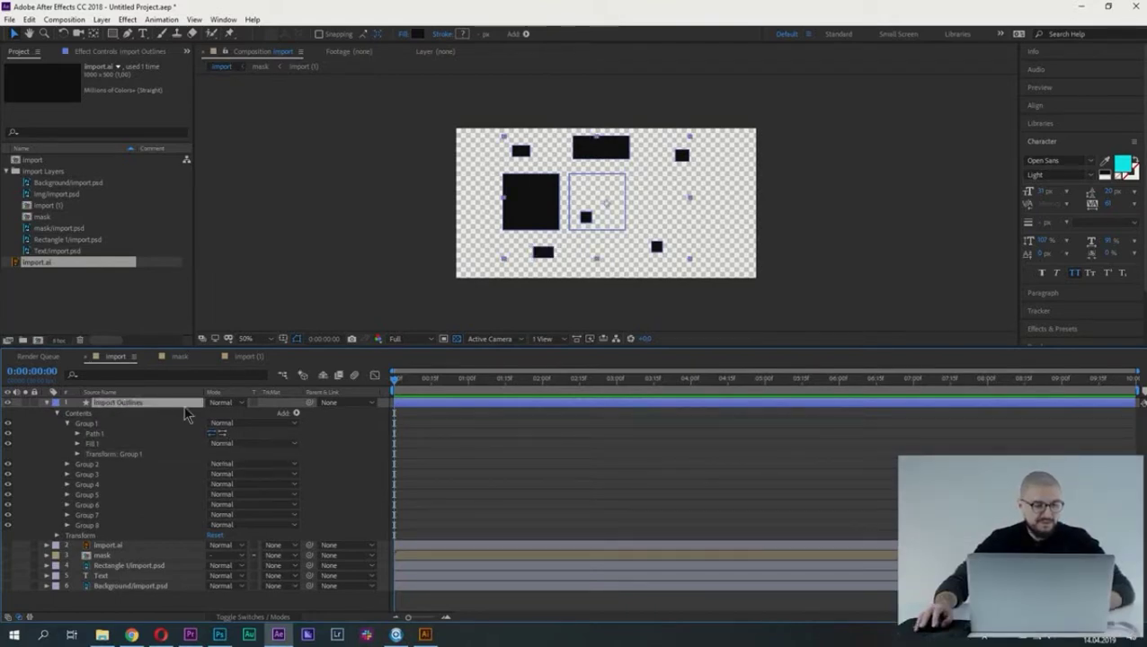
Delete the import.ai item from the project and confirm the removal.
click(76, 264)
key(Delete)
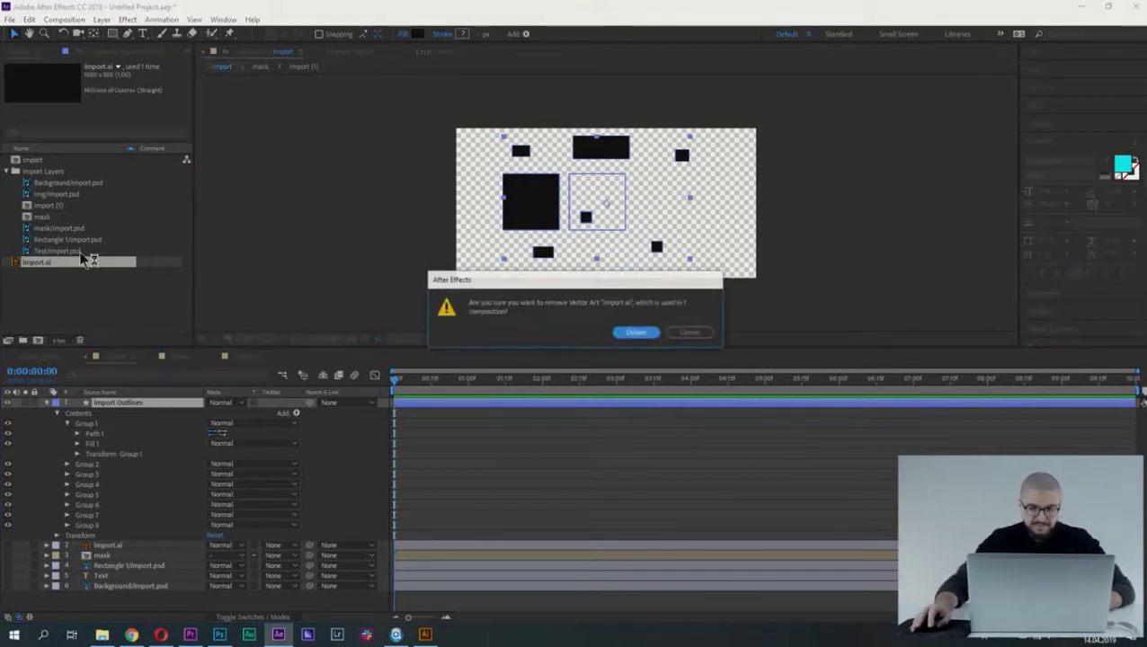
click(636, 333)
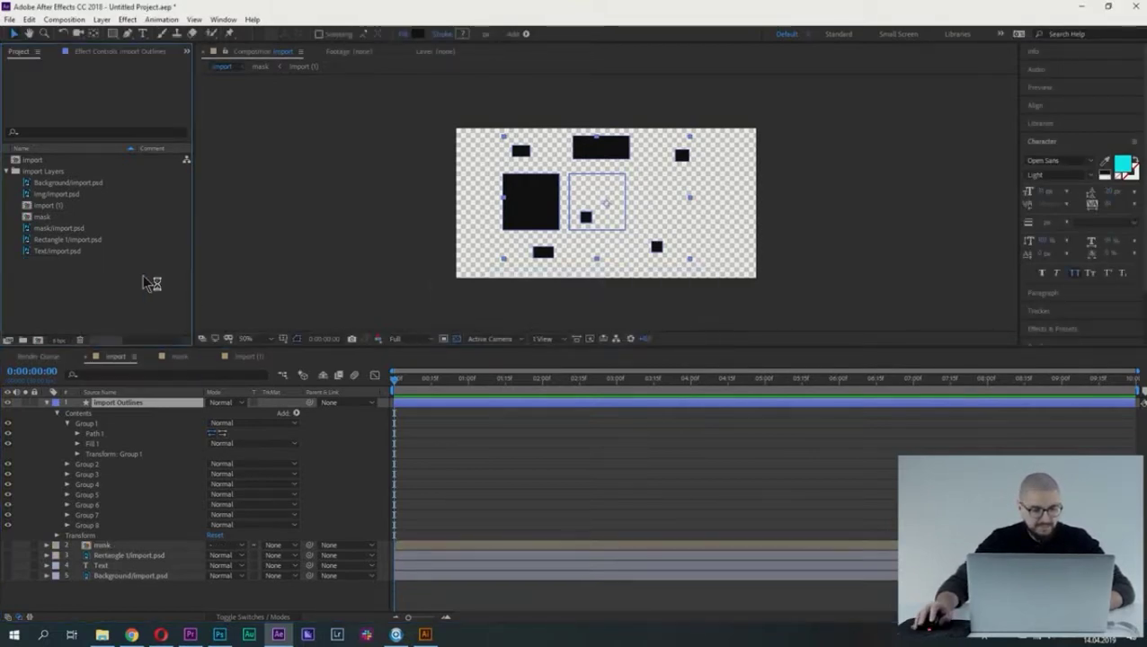
Back in import.ai, select Layer 1 and open the Layers panel flyout menu.
click(425, 634)
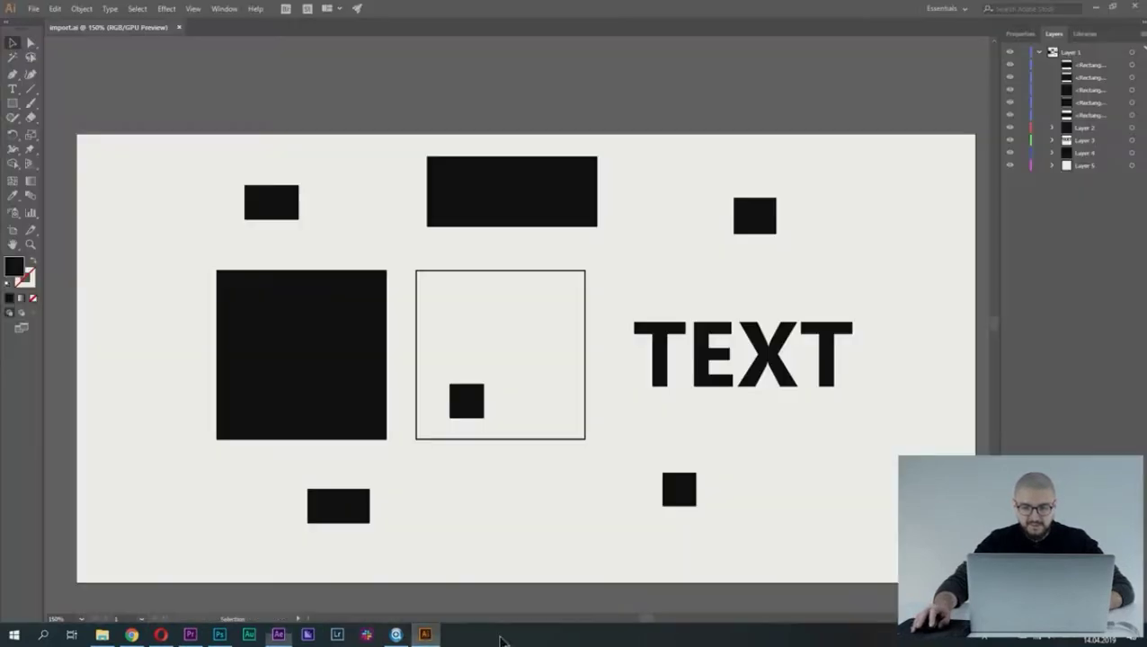
click(471, 203)
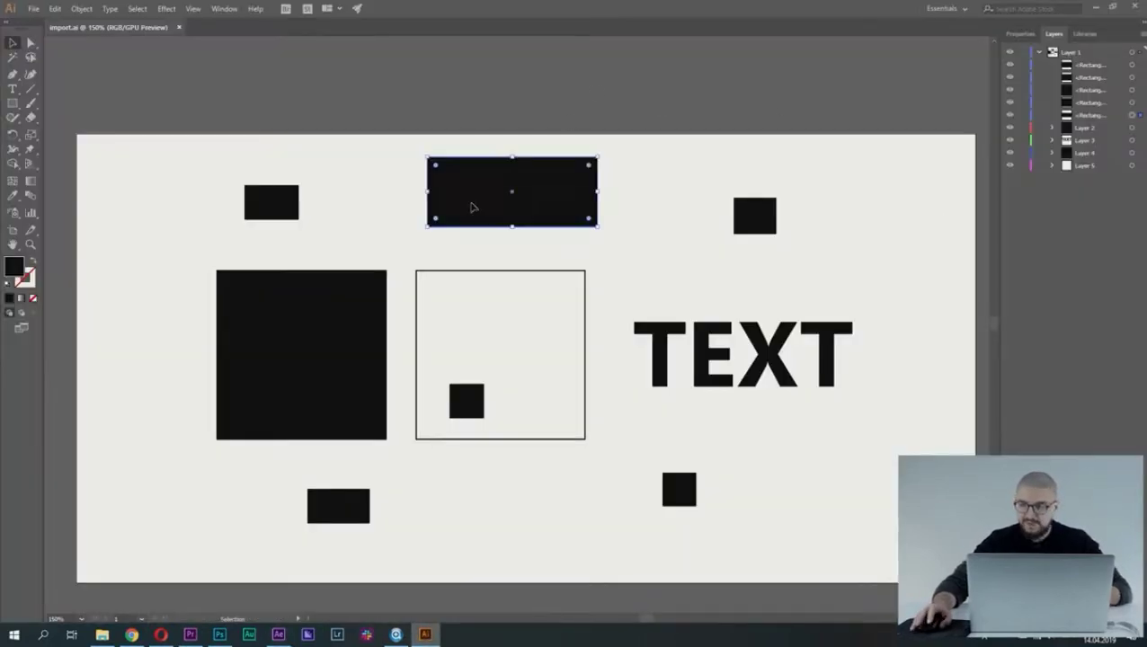
click(685, 80)
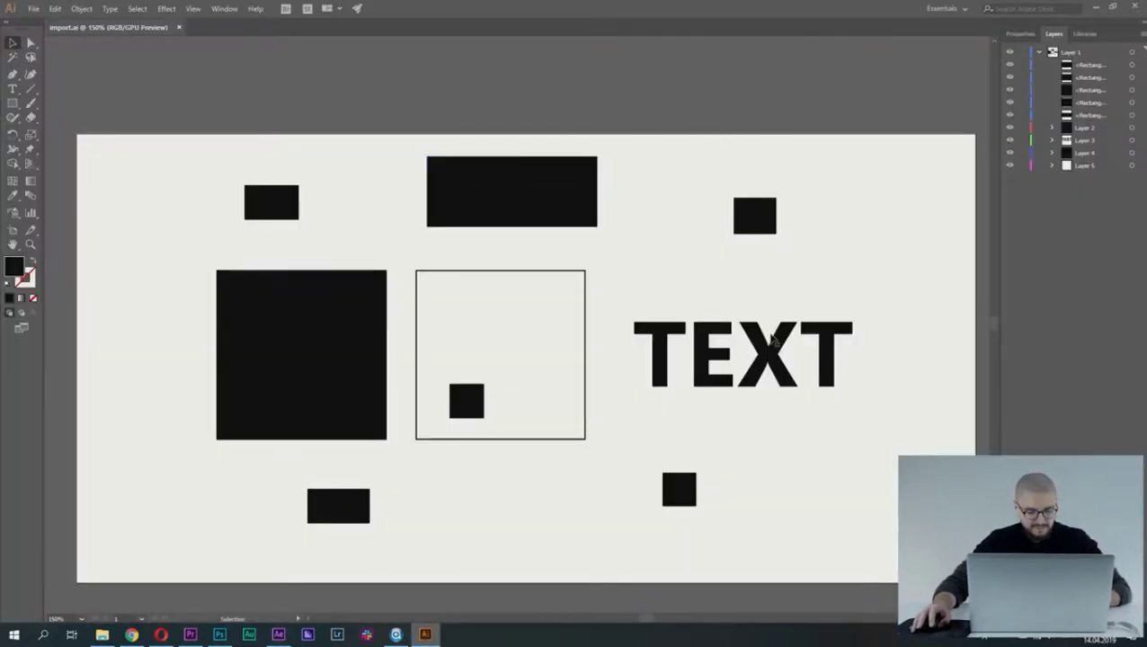
drag(791, 309, 767, 275)
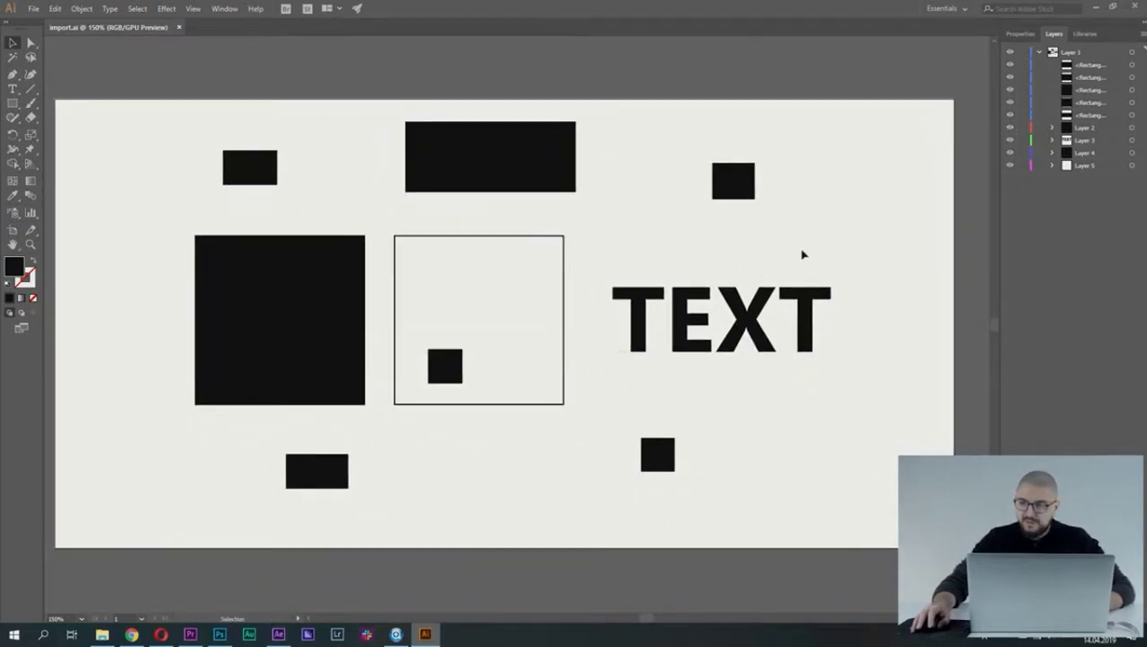
click(1079, 54)
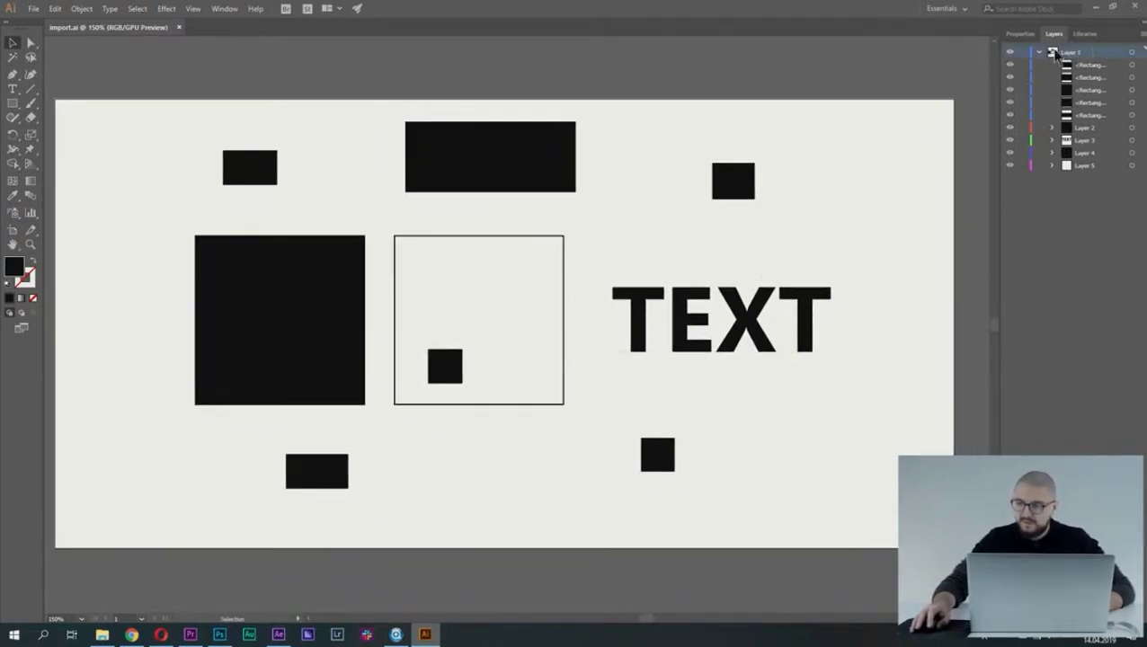
click(1139, 35)
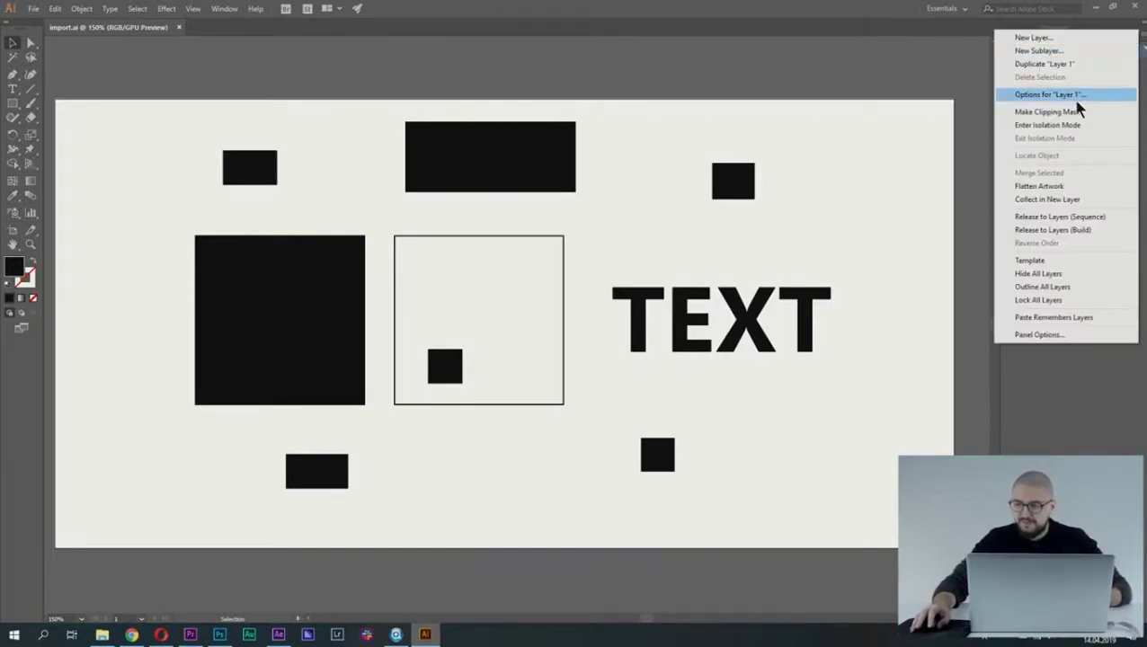
click(876, 71)
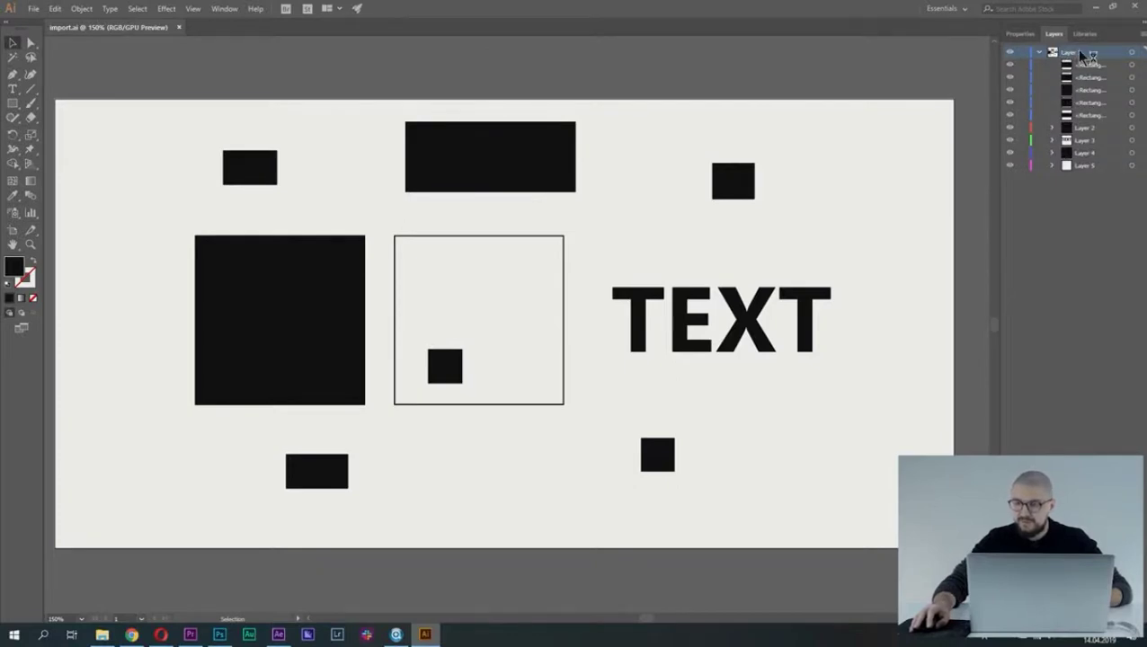
click(1142, 36)
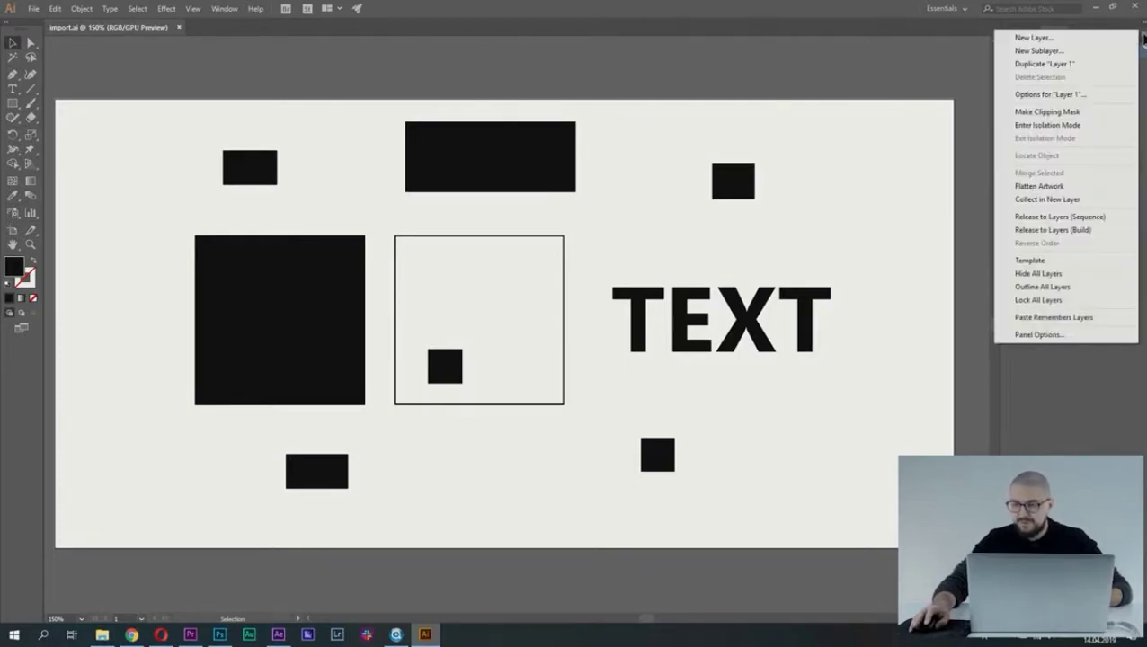
Release Layer 1 to Layers (Sequence) and select the resulting Layers 6 through 14.
click(1058, 220)
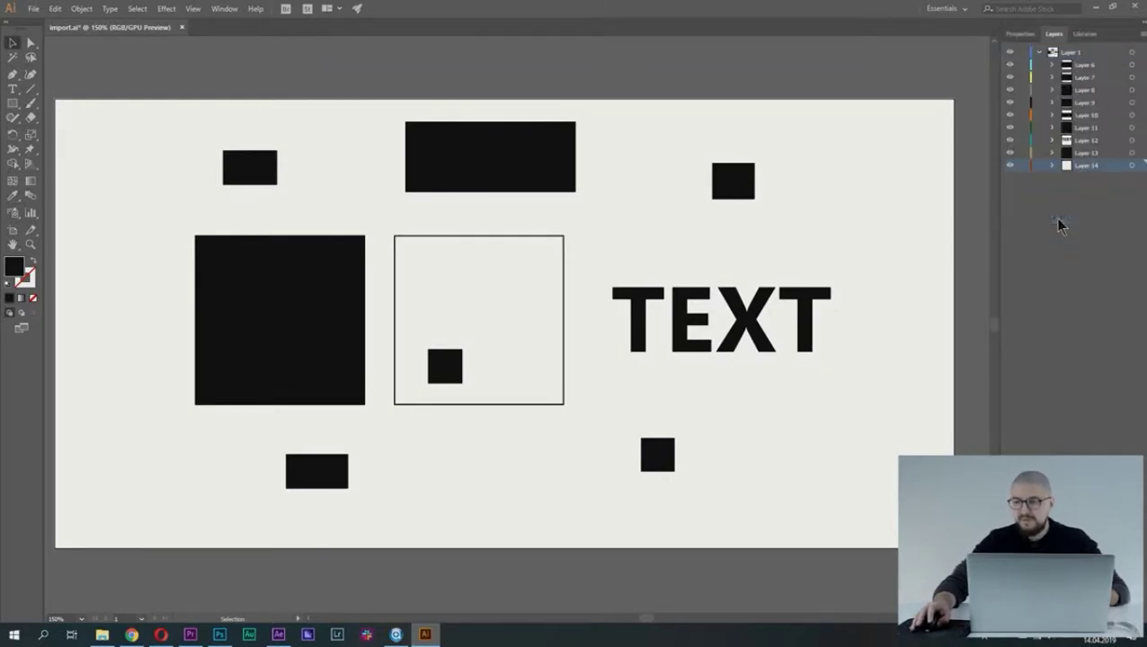
click(1083, 66)
click(1082, 79)
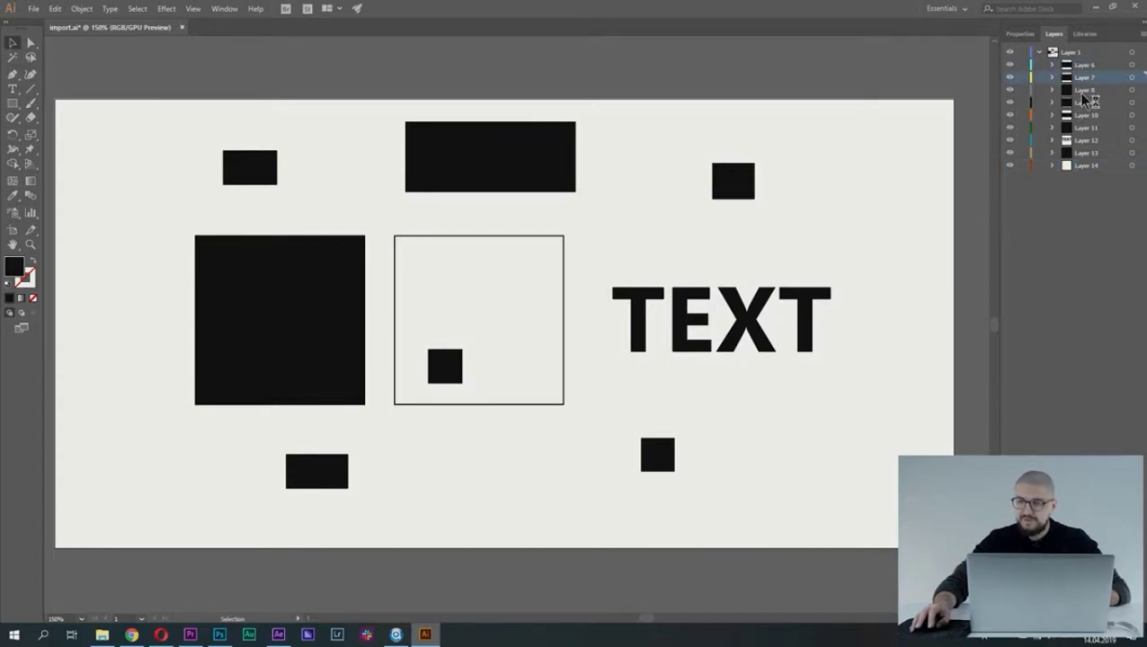
click(1084, 90)
click(1086, 102)
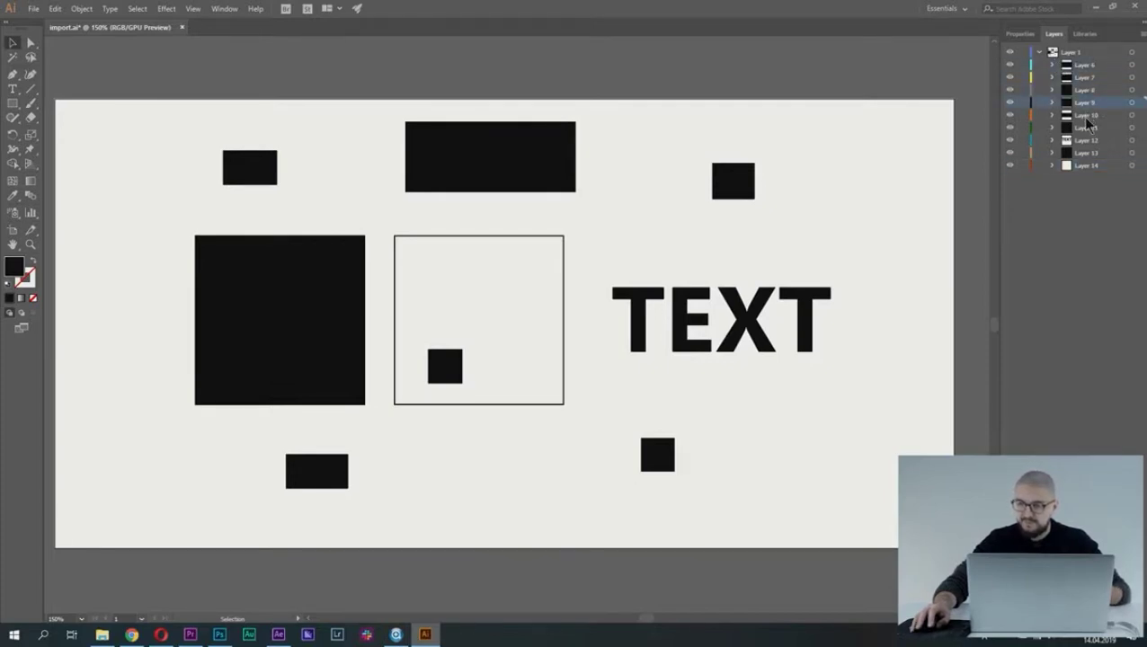
click(1087, 117)
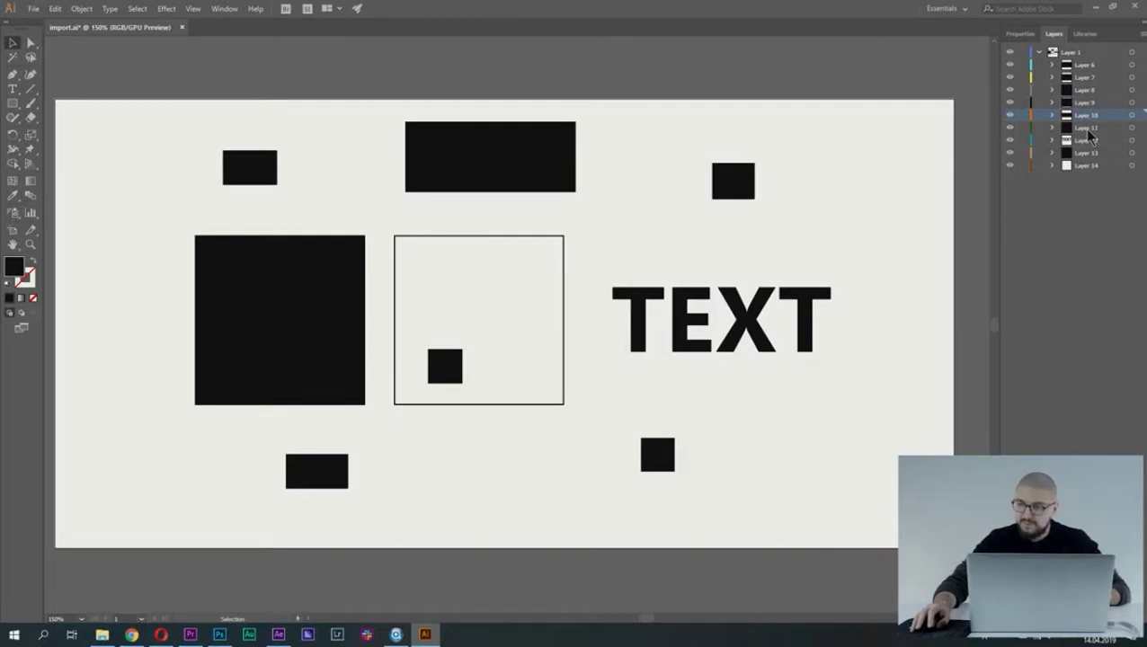
click(1087, 129)
click(1084, 141)
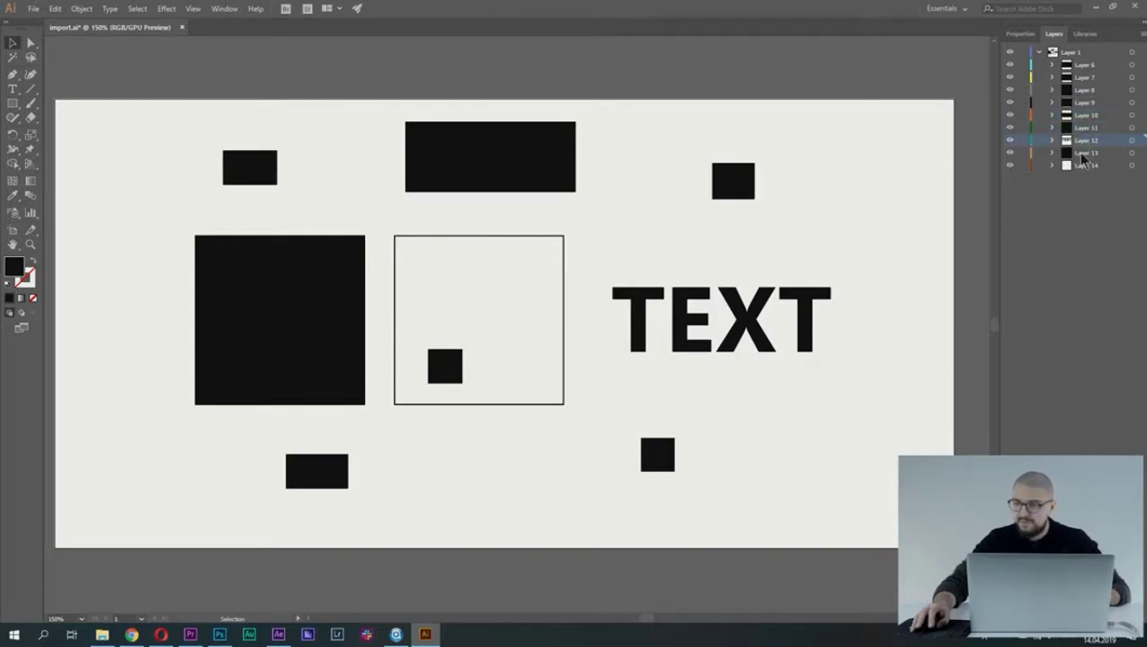
click(1082, 154)
click(1084, 165)
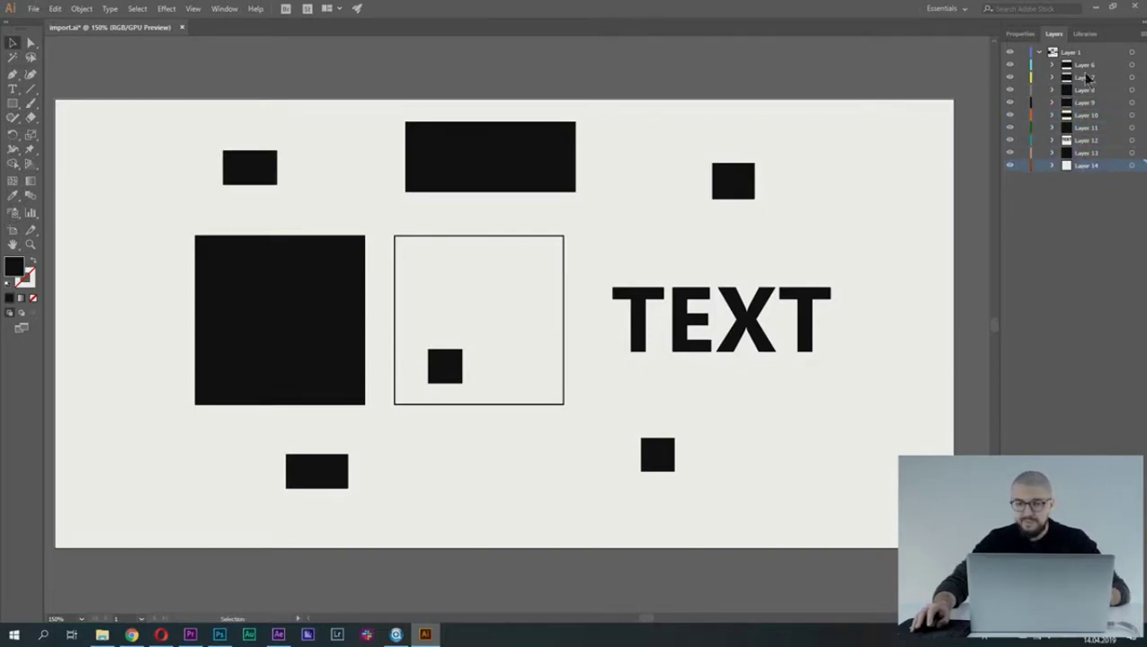
shift+click(1085, 164)
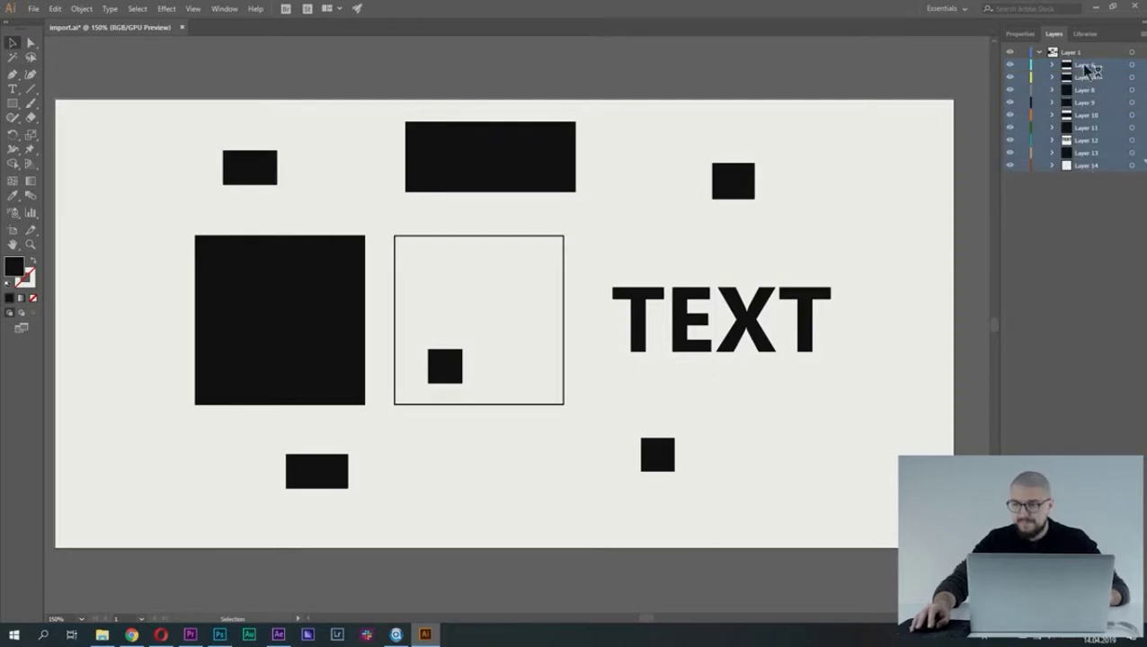
Move Layers 6–14 to top level above Layer 1, then delete the empty Layer 1.
drag(1088, 70, 1074, 51)
drag(1076, 56, 1076, 51)
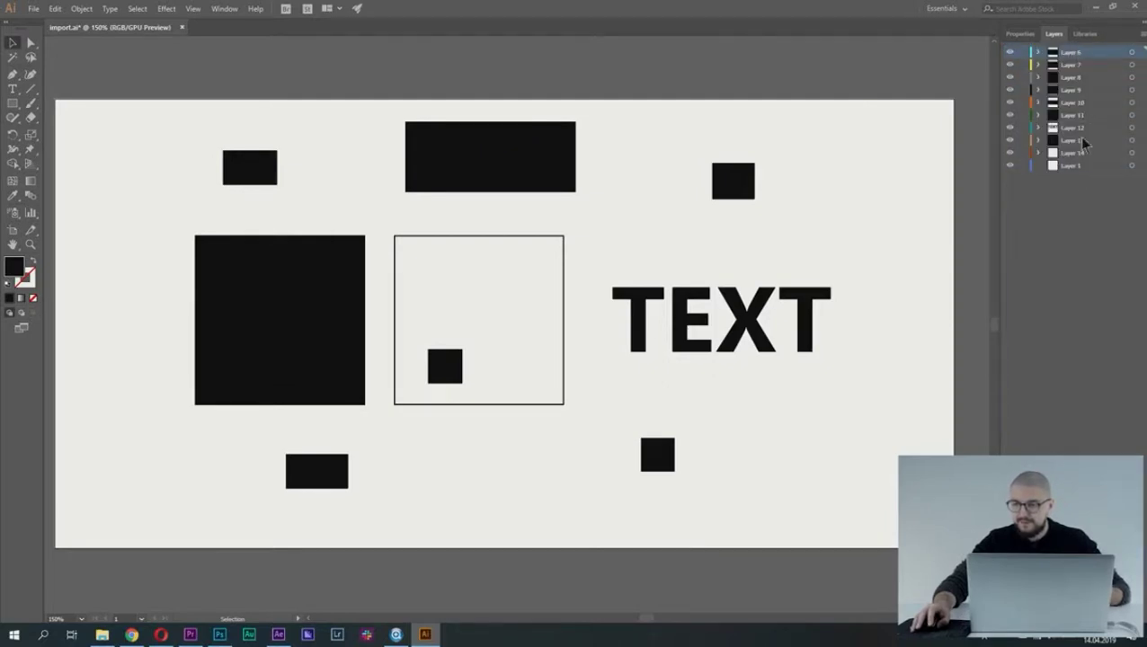
click(1078, 168)
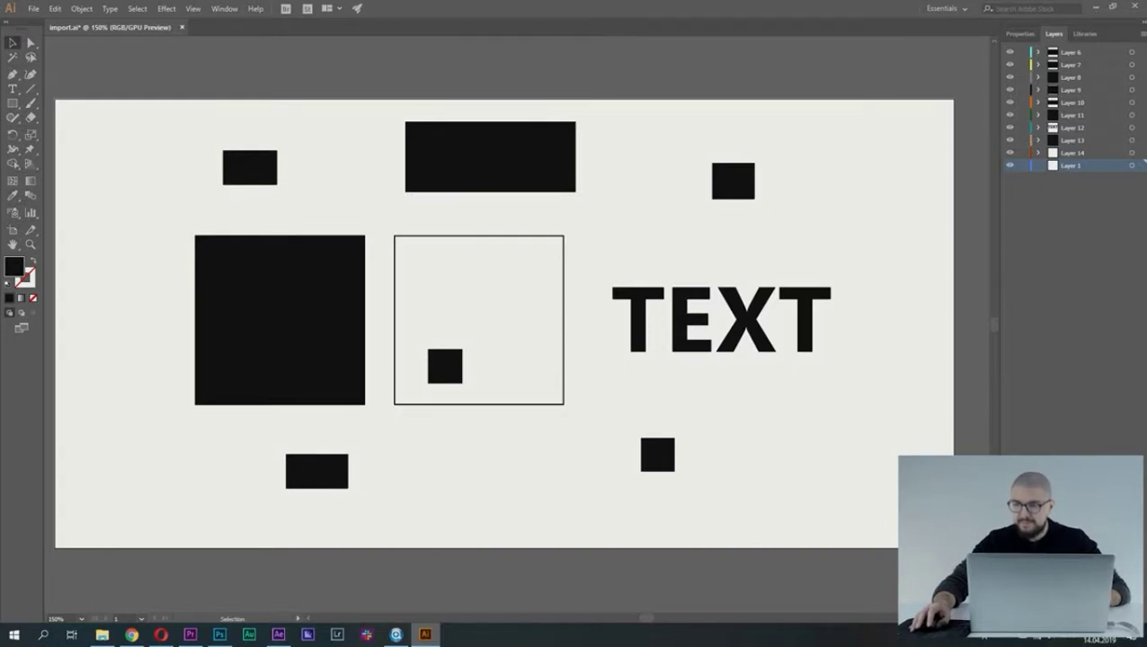
key(Delete)
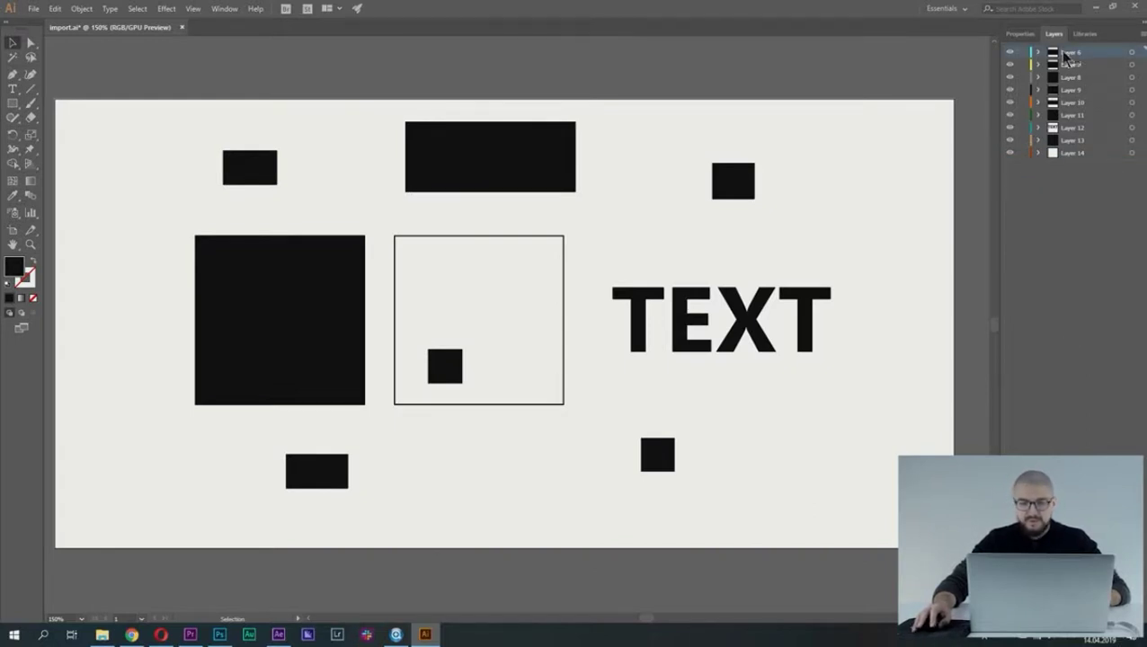
Select each artboard object in turn (square, top rectangle, frame, big square, TEXT) to identify them.
click(729, 185)
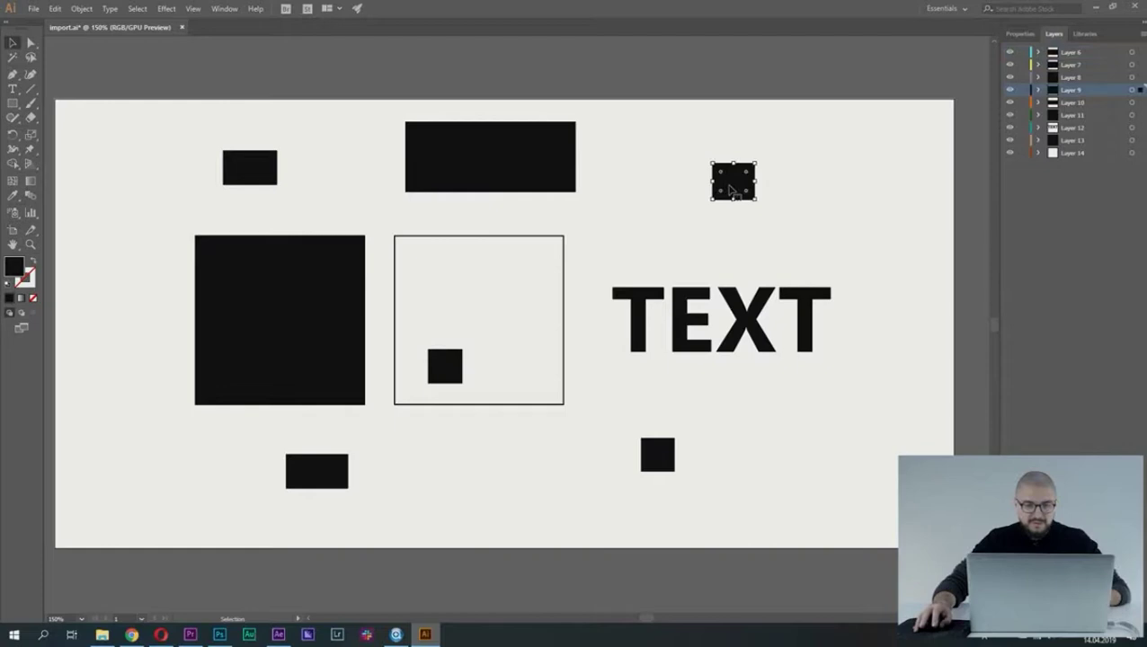
click(528, 156)
click(395, 271)
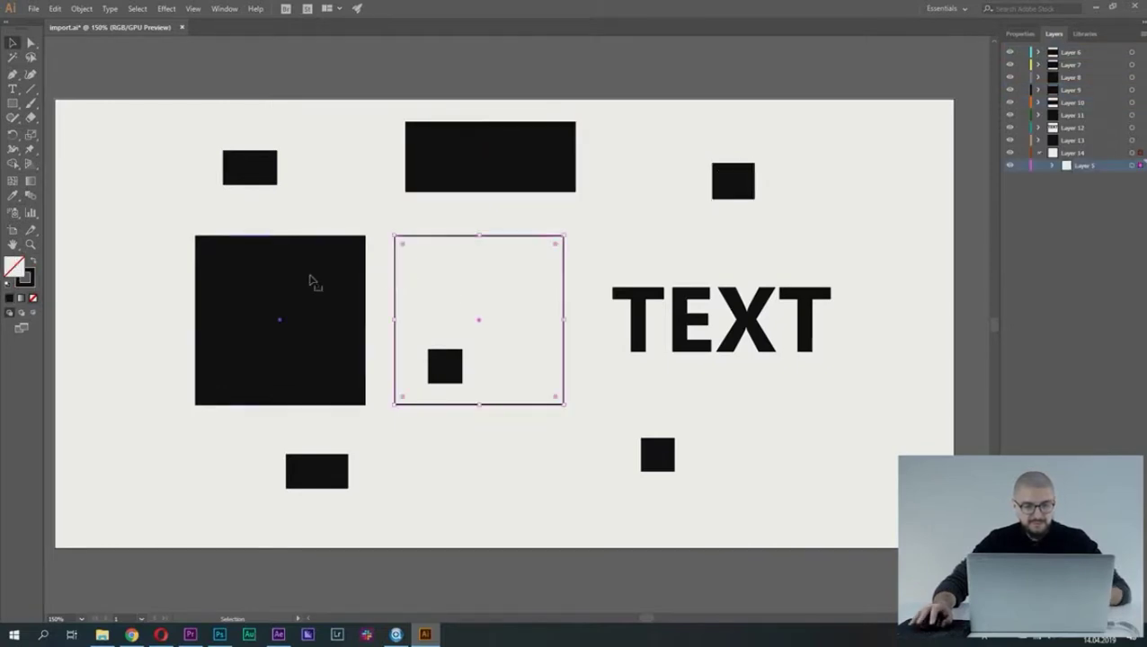
click(311, 278)
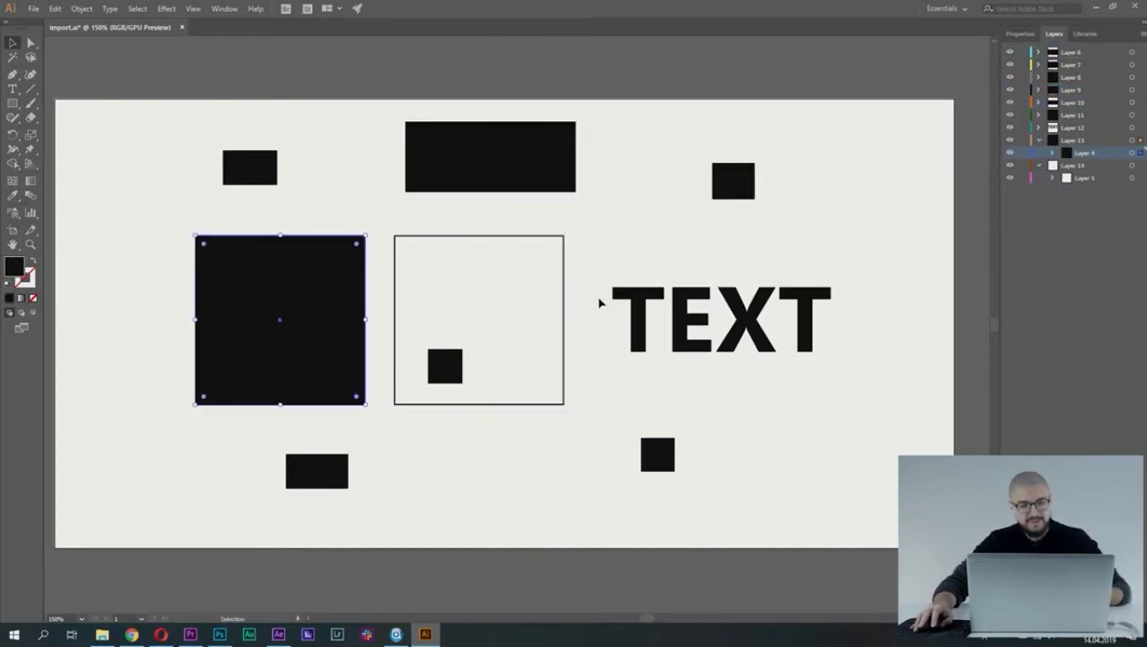
click(644, 300)
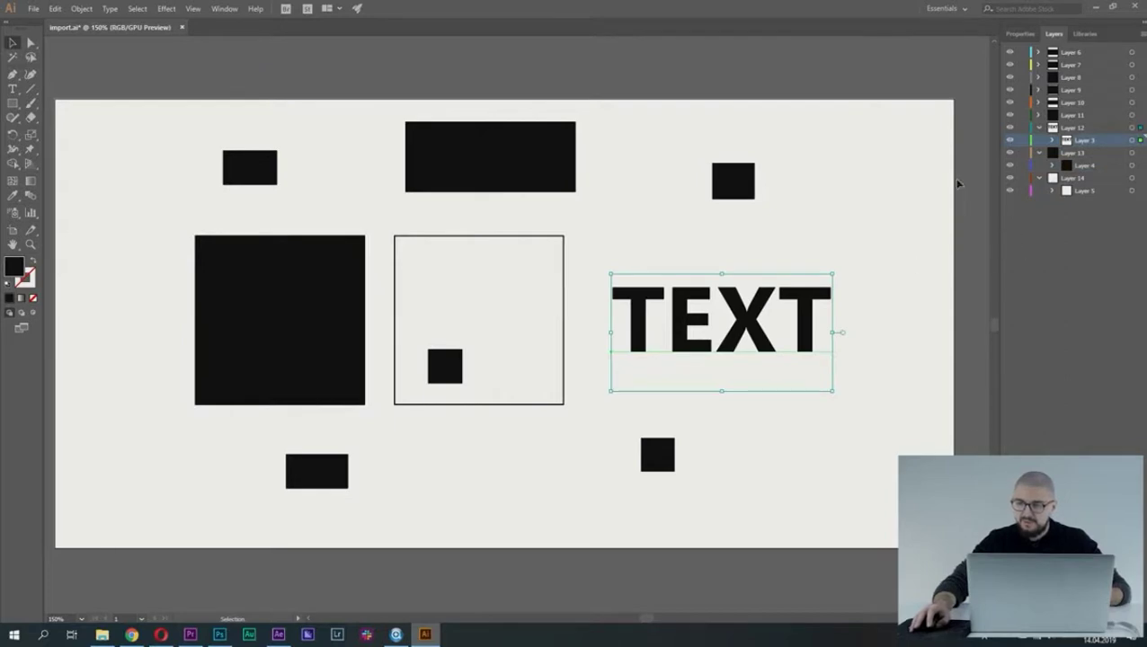
Browse Layers 13 and 14, then expand Layer 3 inside Layer 12 to reveal its Text sublayer.
click(1084, 154)
click(1082, 179)
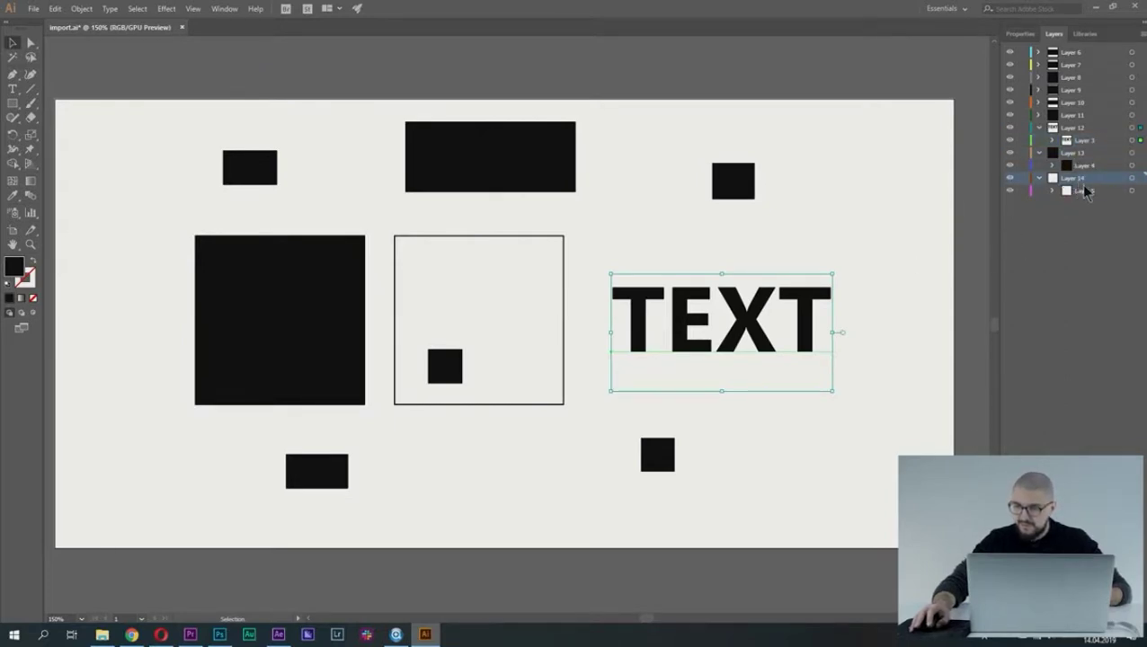
click(1088, 191)
drag(1083, 143, 1083, 141)
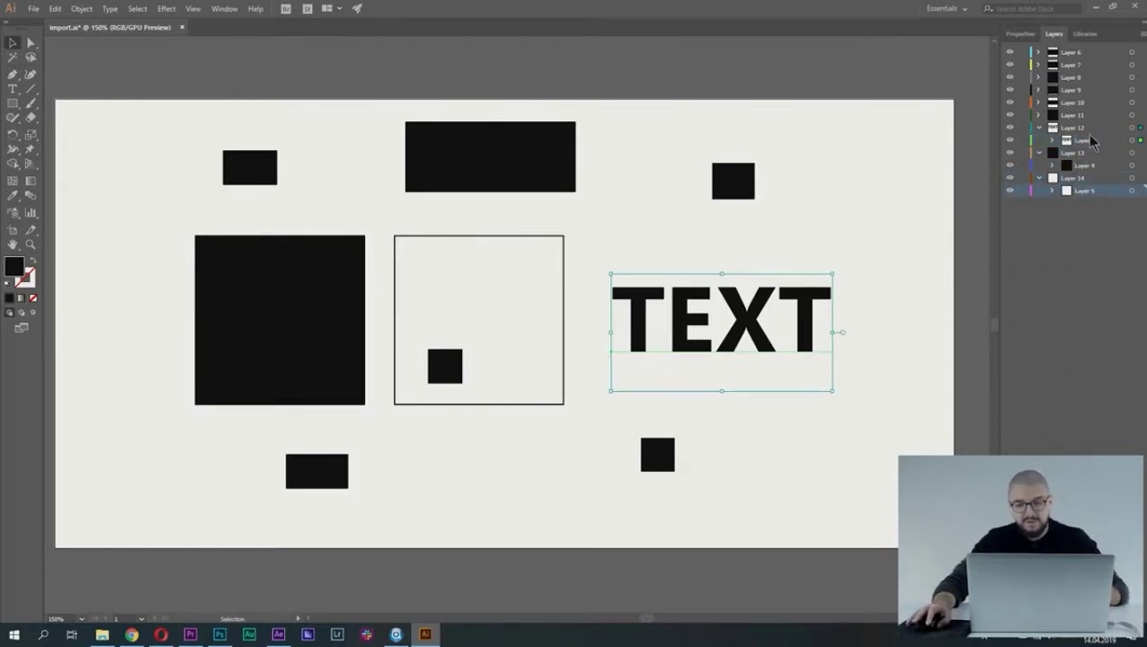
click(1083, 141)
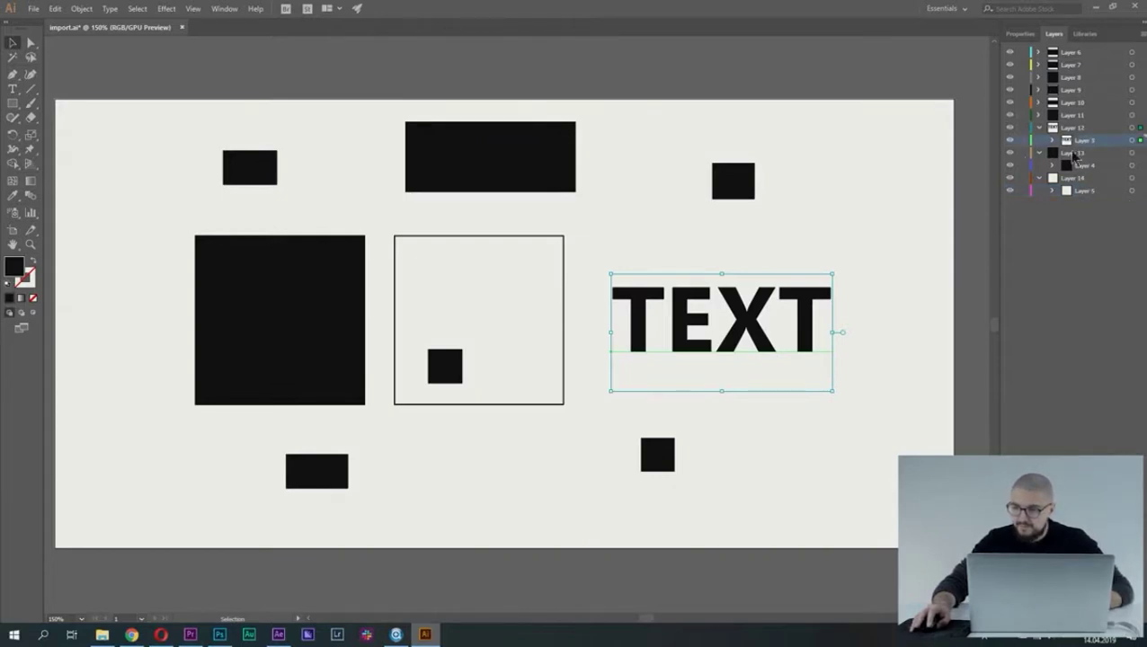
click(1051, 141)
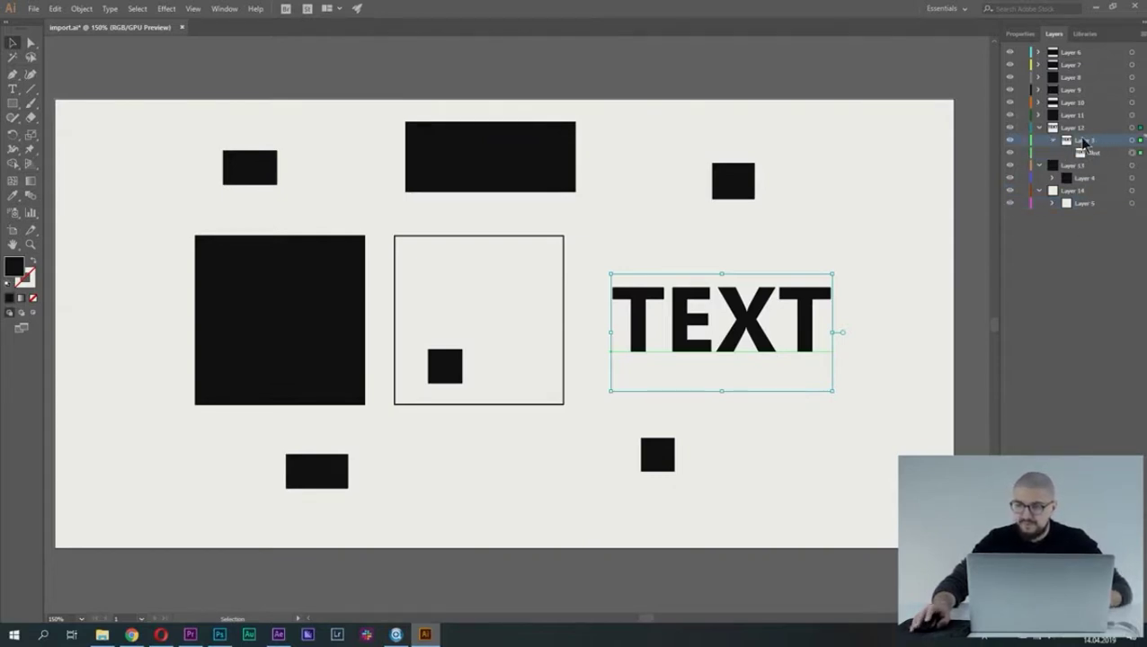
Open the TEXT object's context menu, dismiss it, and select TEXT on the artboard.
right_click(691, 338)
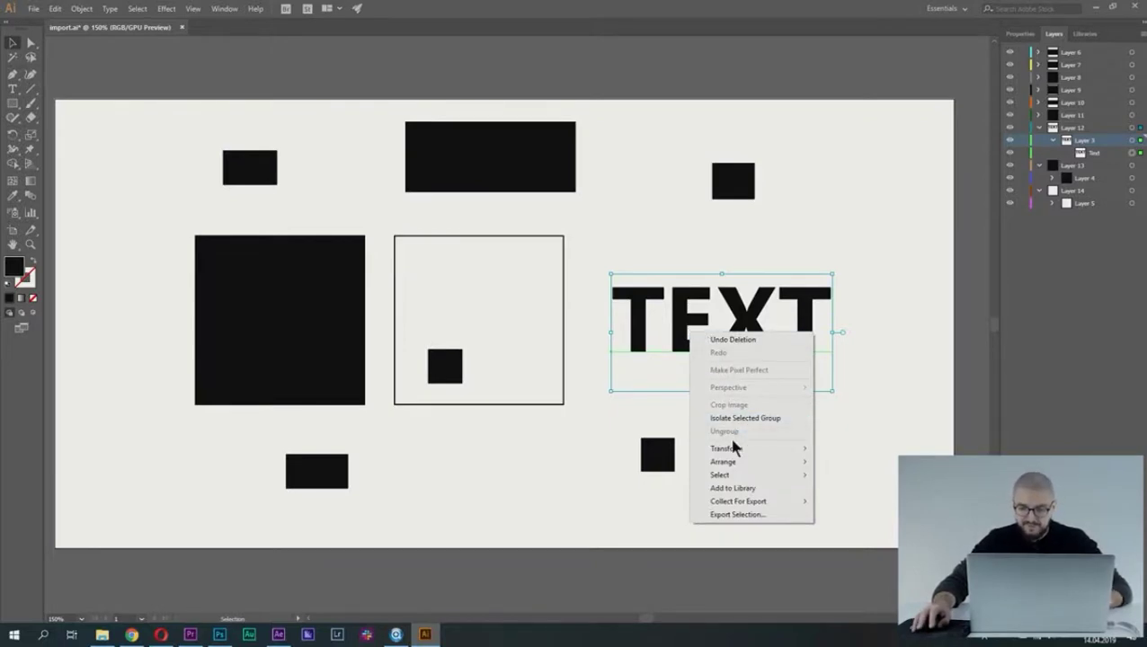
mouse_move(733, 449)
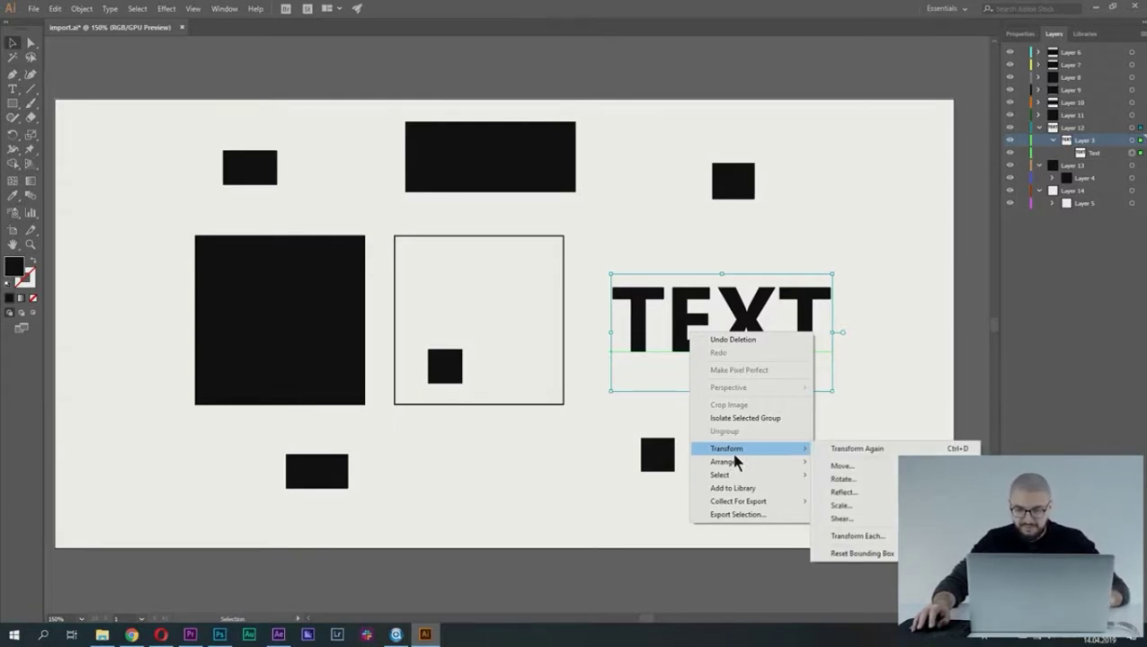
click(911, 256)
click(802, 327)
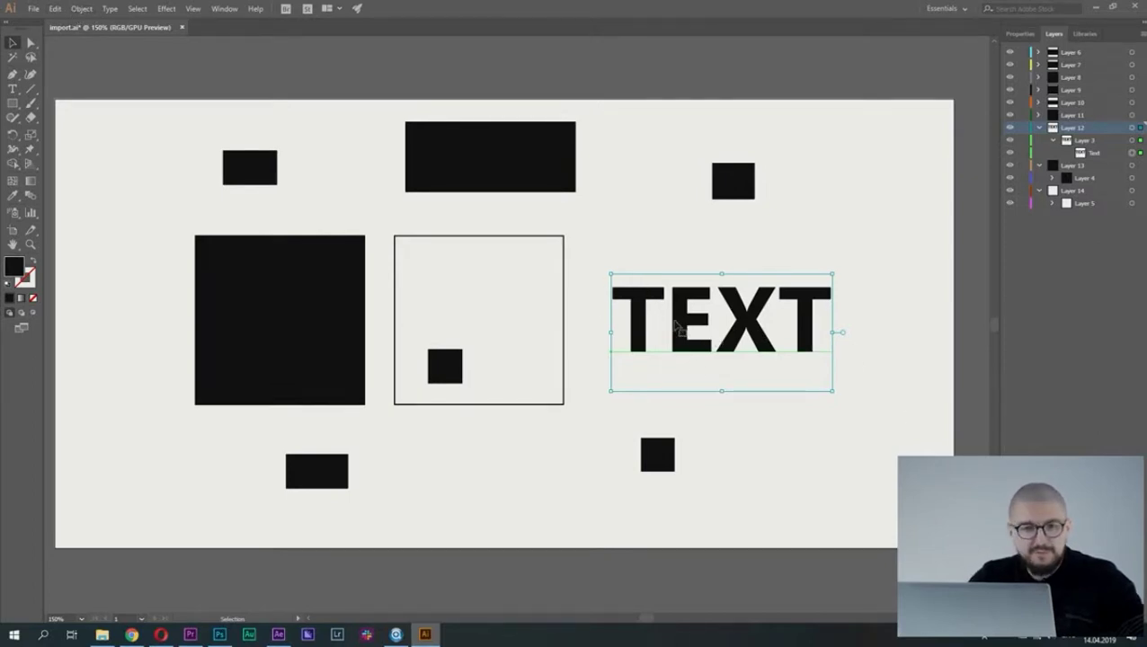
Expand the TEXT via Object > Expand with Object and Fill checked, then select the resulting group.
click(82, 9)
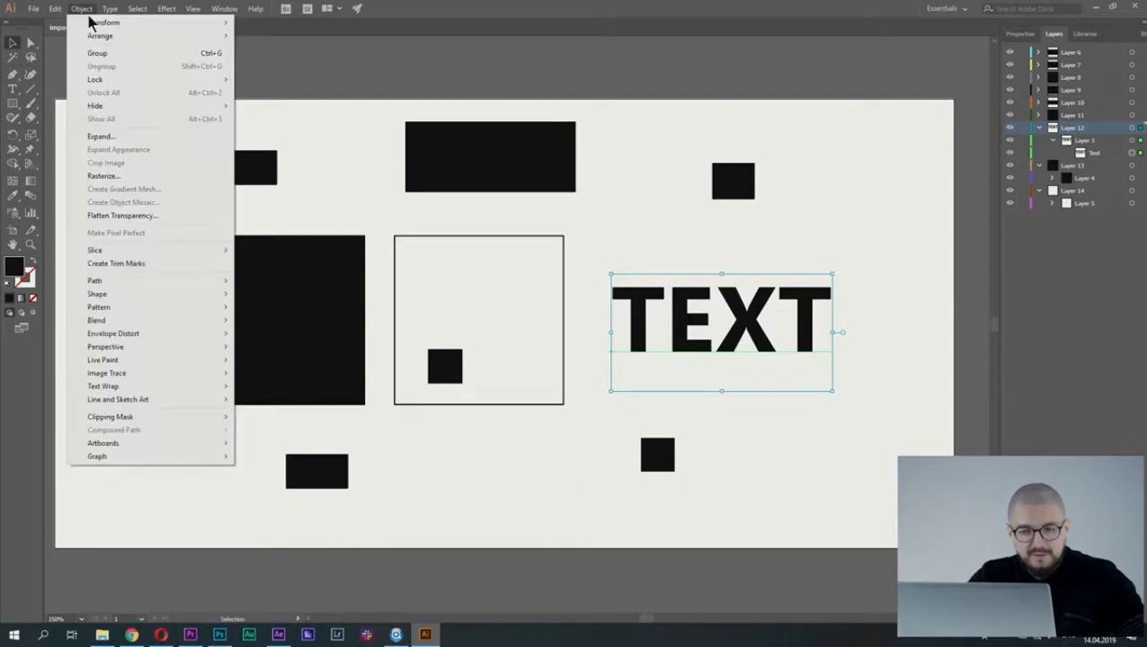
click(118, 135)
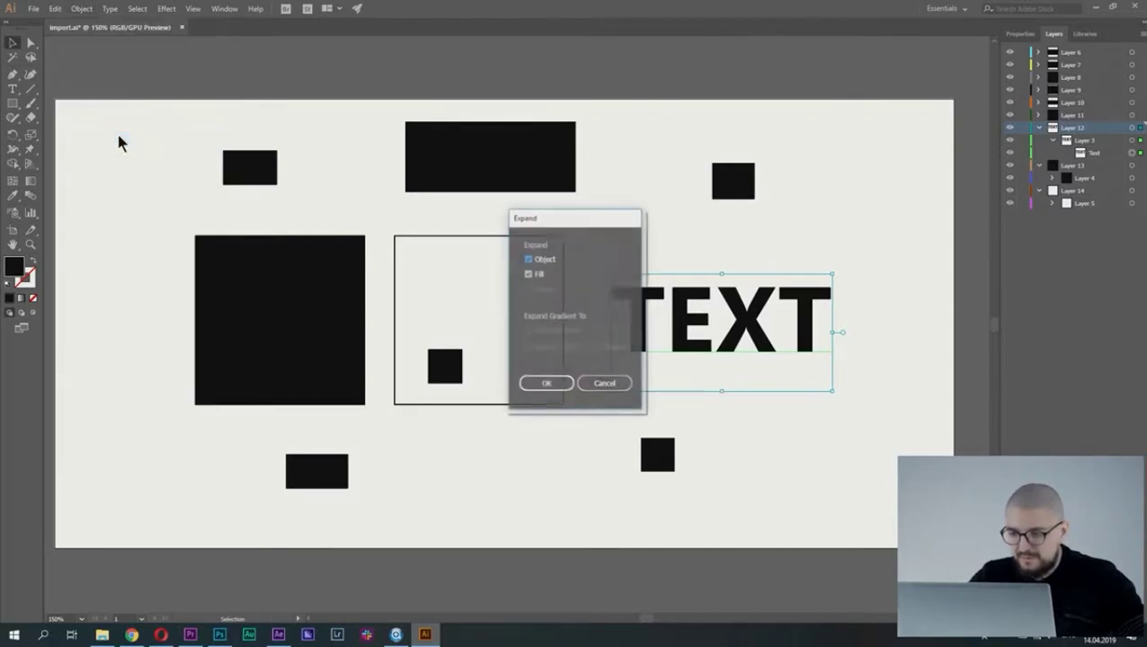
click(603, 384)
click(82, 9)
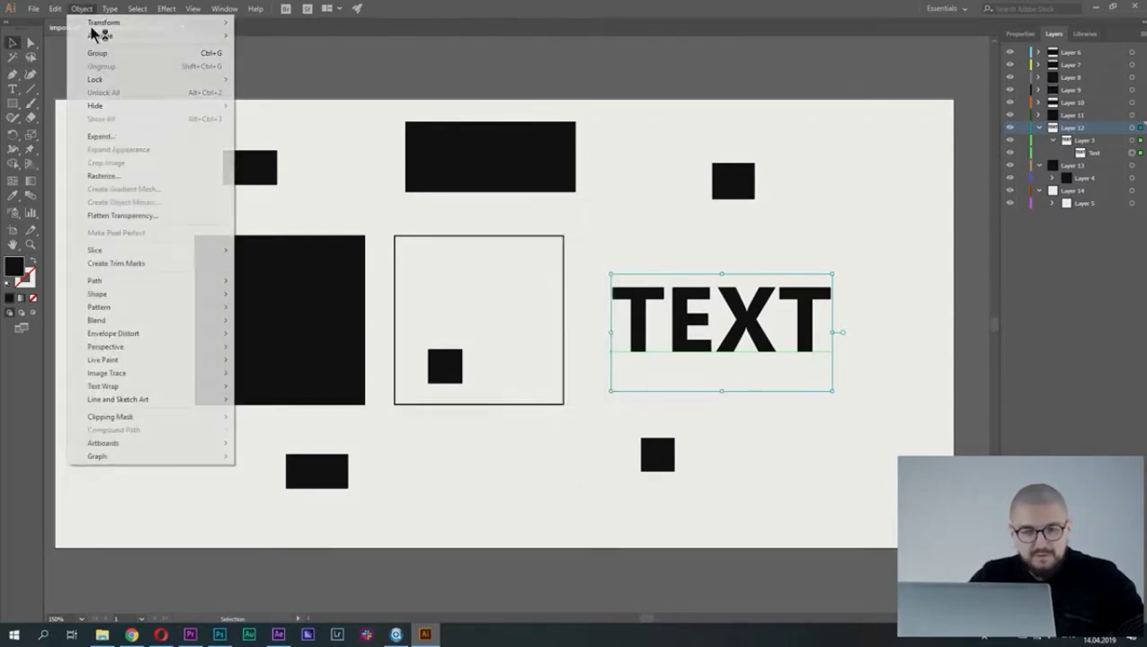
click(85, 136)
click(544, 387)
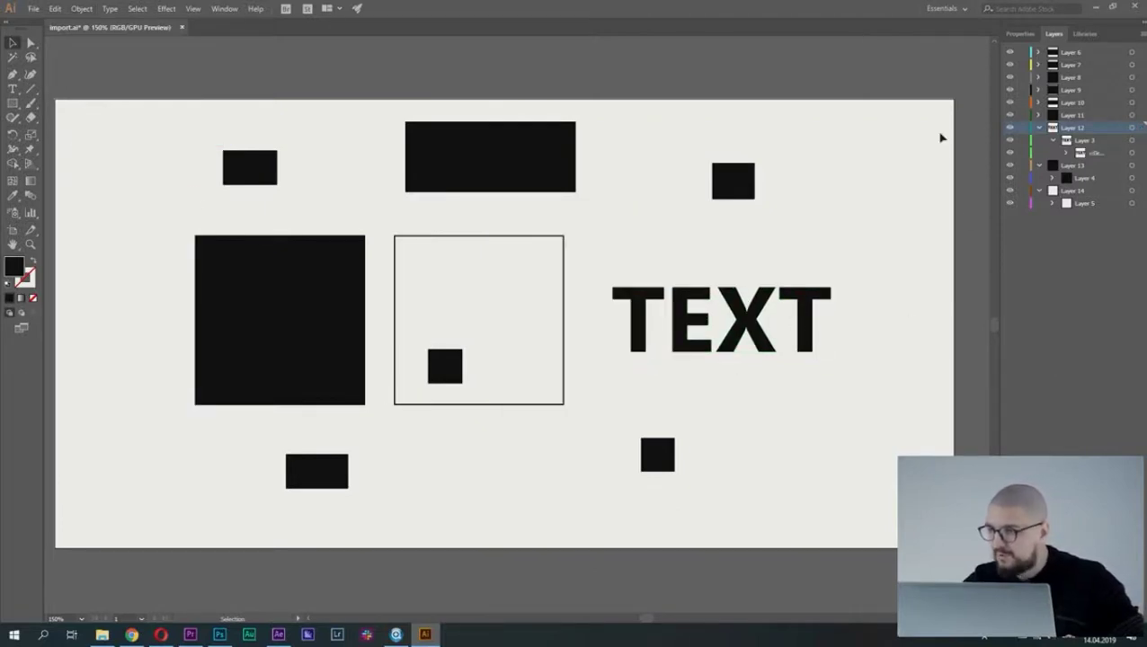
click(1092, 154)
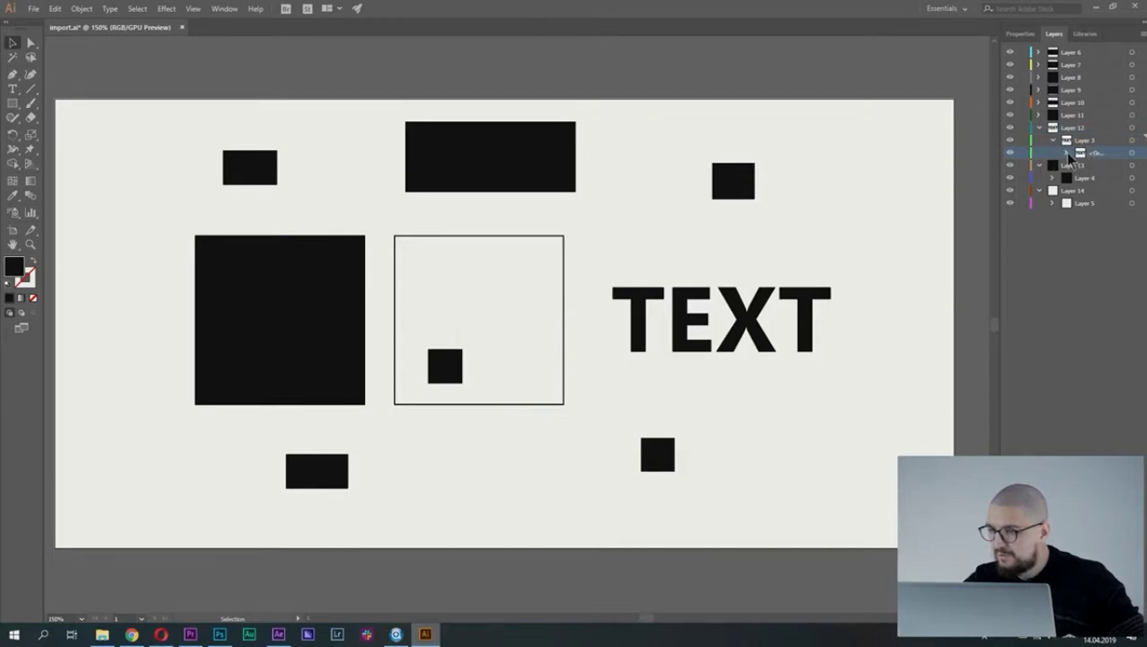
Release the TEXT letter group so each letter gets its own layer, Layers 16–19.
click(1067, 154)
mouse_move(1099, 178)
mouse_down()
mouse_move(1112, 193)
mouse_move(1110, 167)
mouse_up()
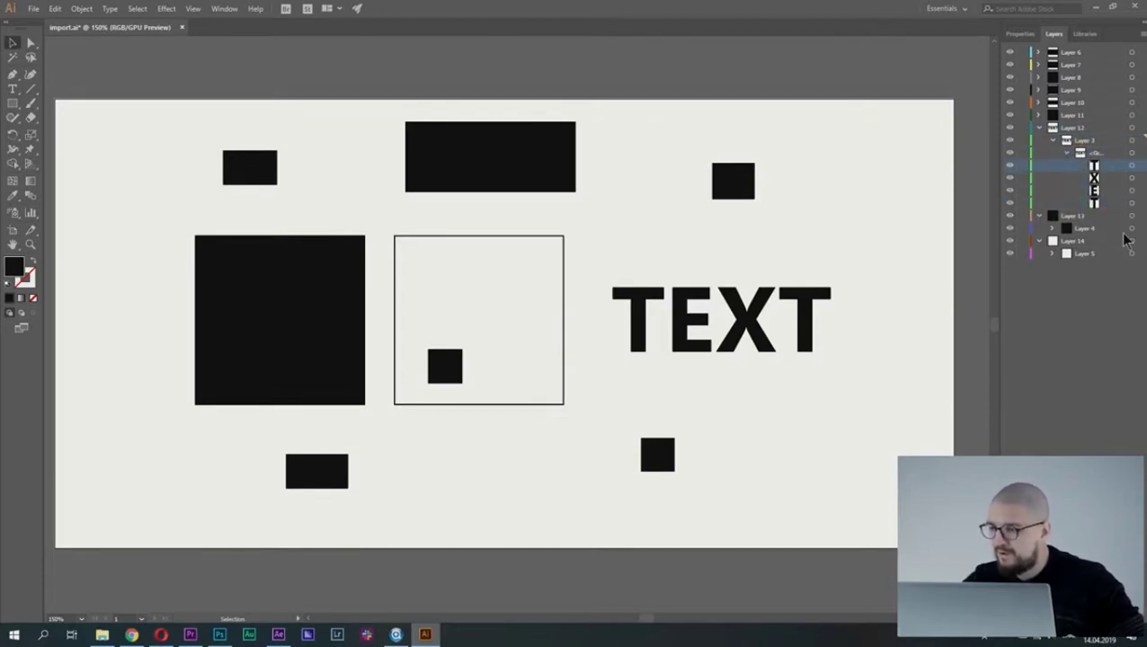
click(1101, 155)
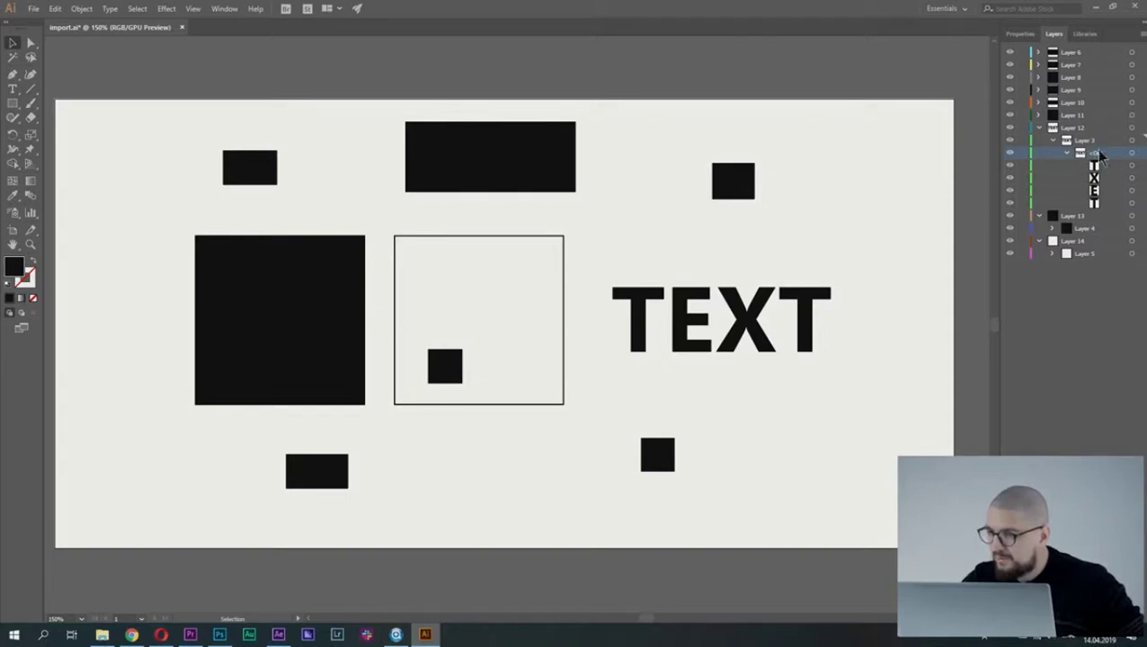
click(1139, 34)
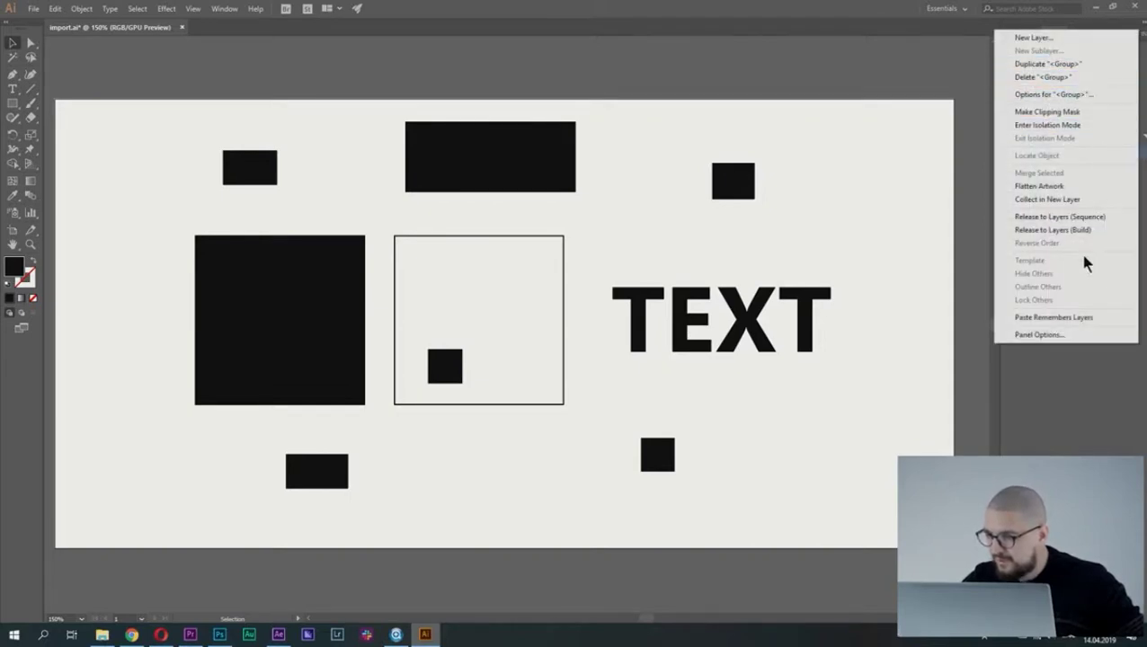
click(1089, 217)
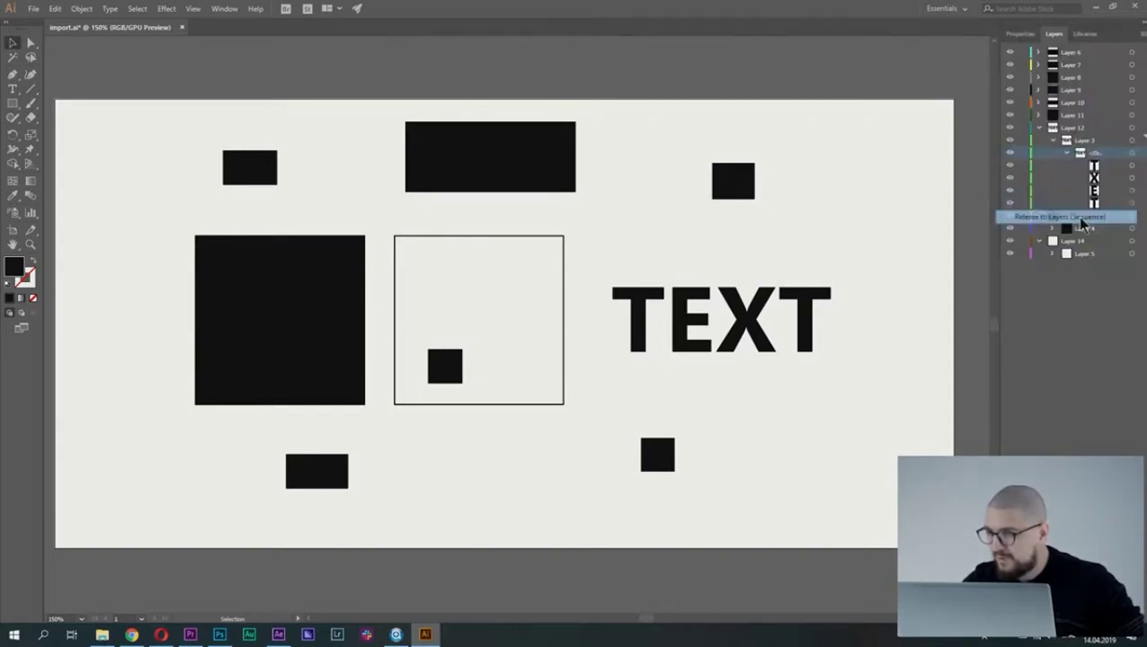
Move the four letter layers above Layer 12 and delete the leftover empty text layers.
shift+click(1103, 167)
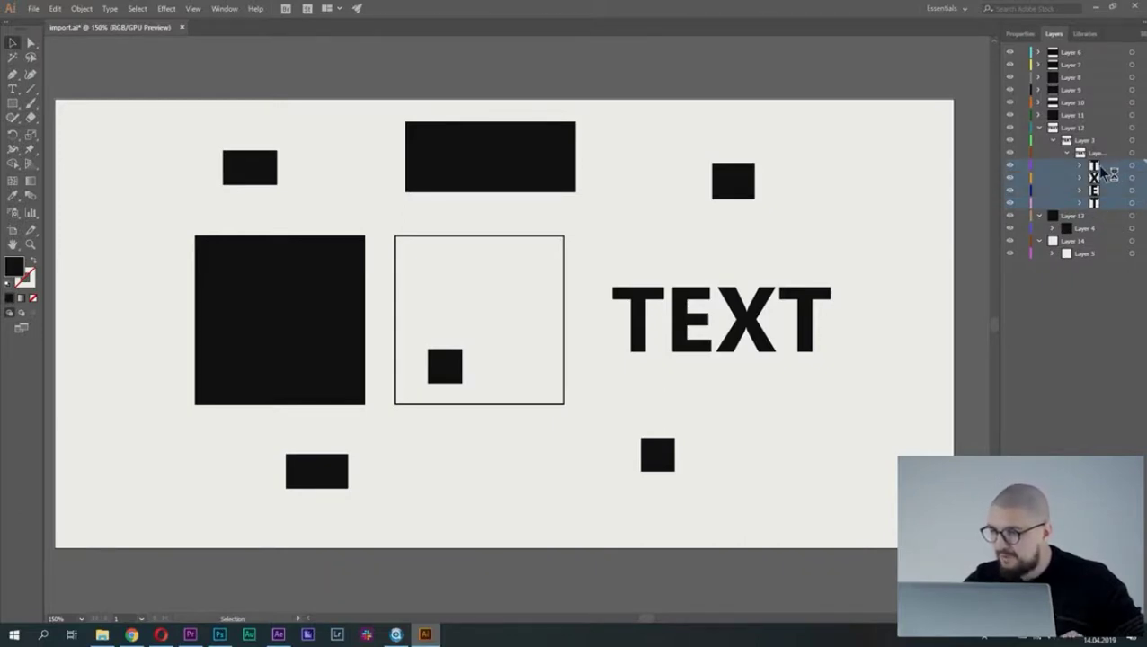
drag(1101, 169, 1068, 123)
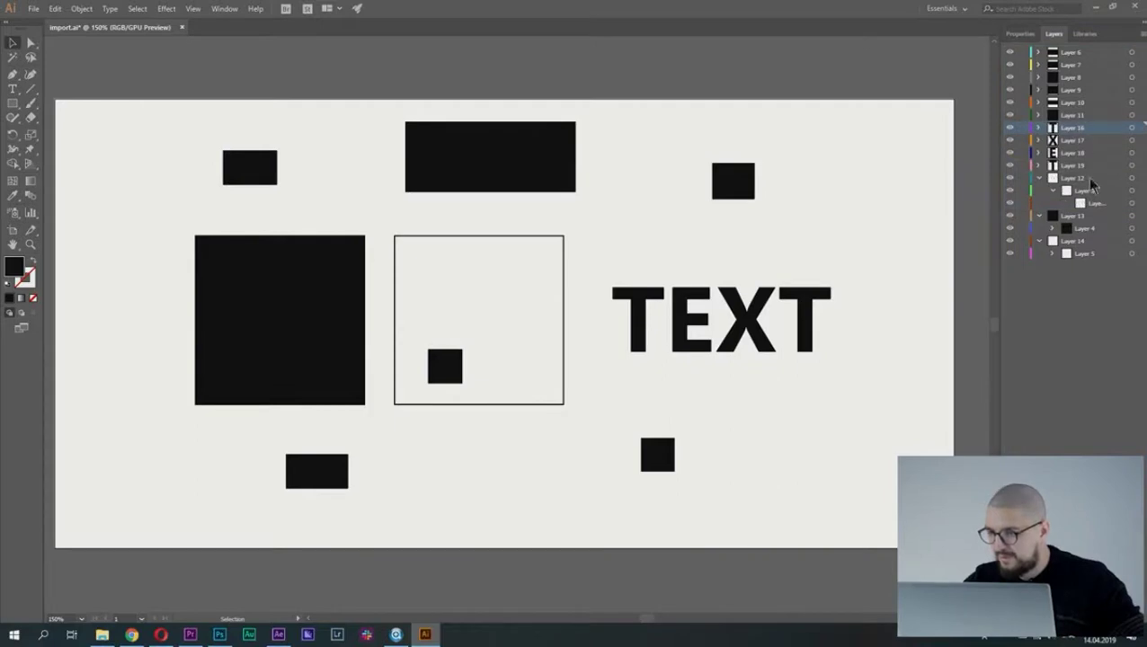
click(1078, 178)
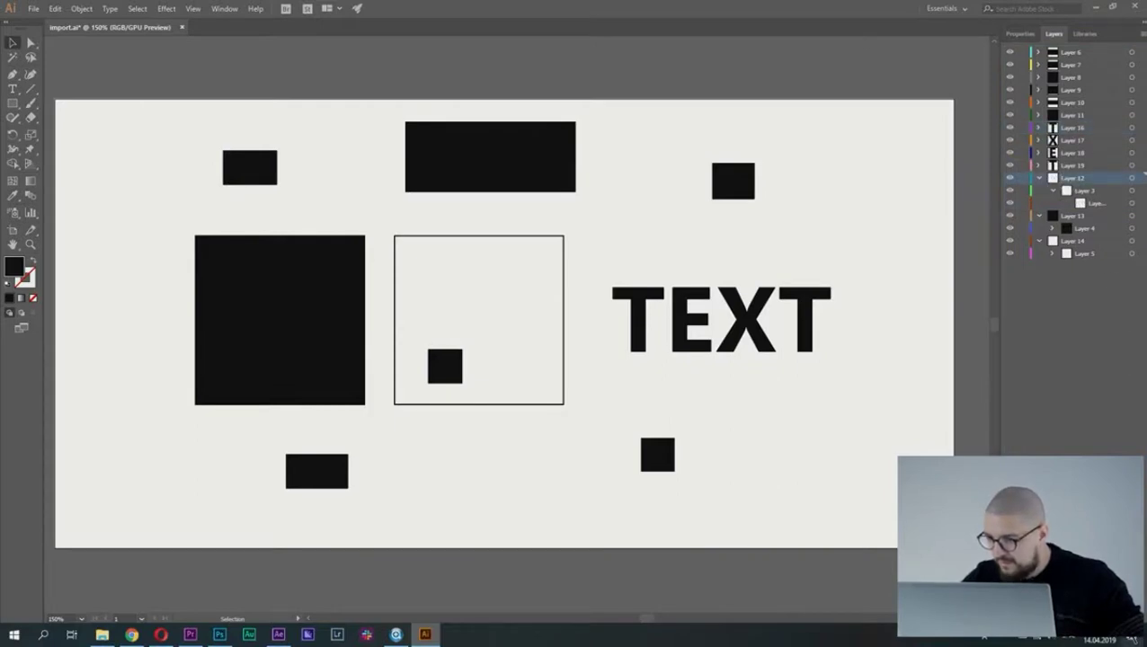
key(Delete)
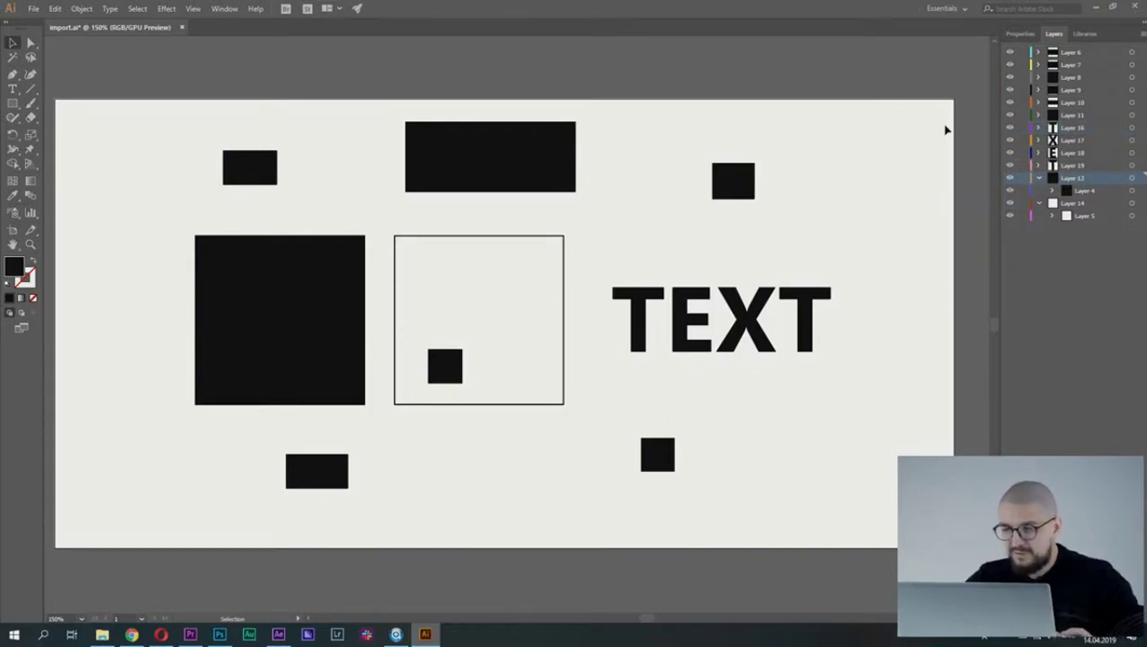
Check the E letter's layer, tidy the list around Layer 13, save import.ai, and return to After Effects.
click(692, 310)
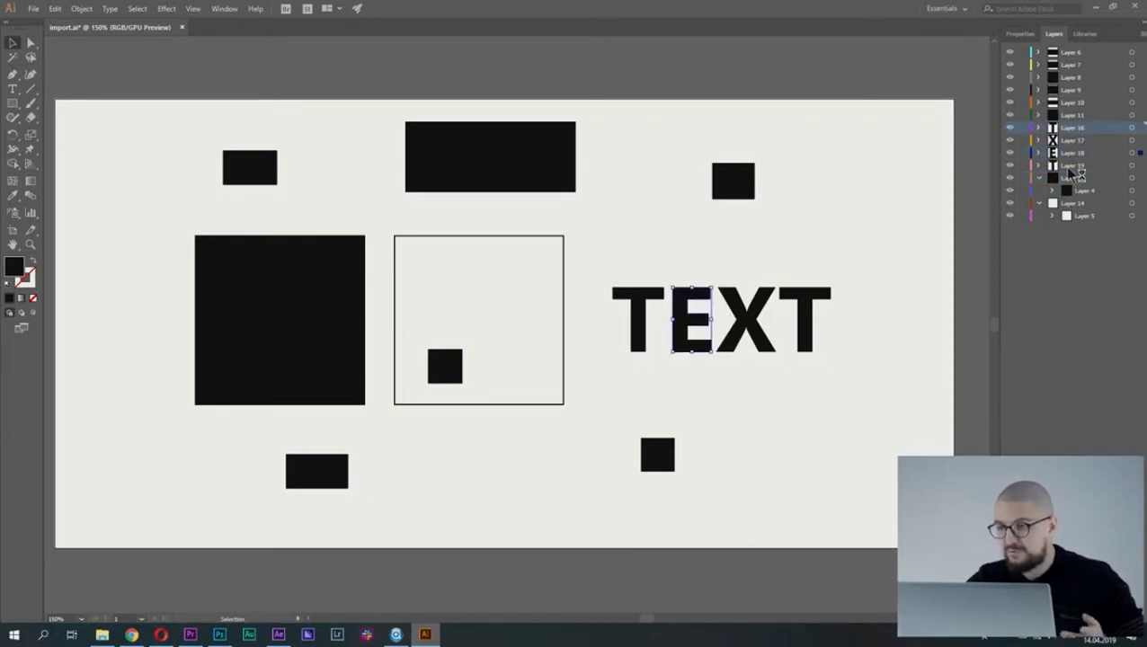
click(1074, 165)
click(845, 199)
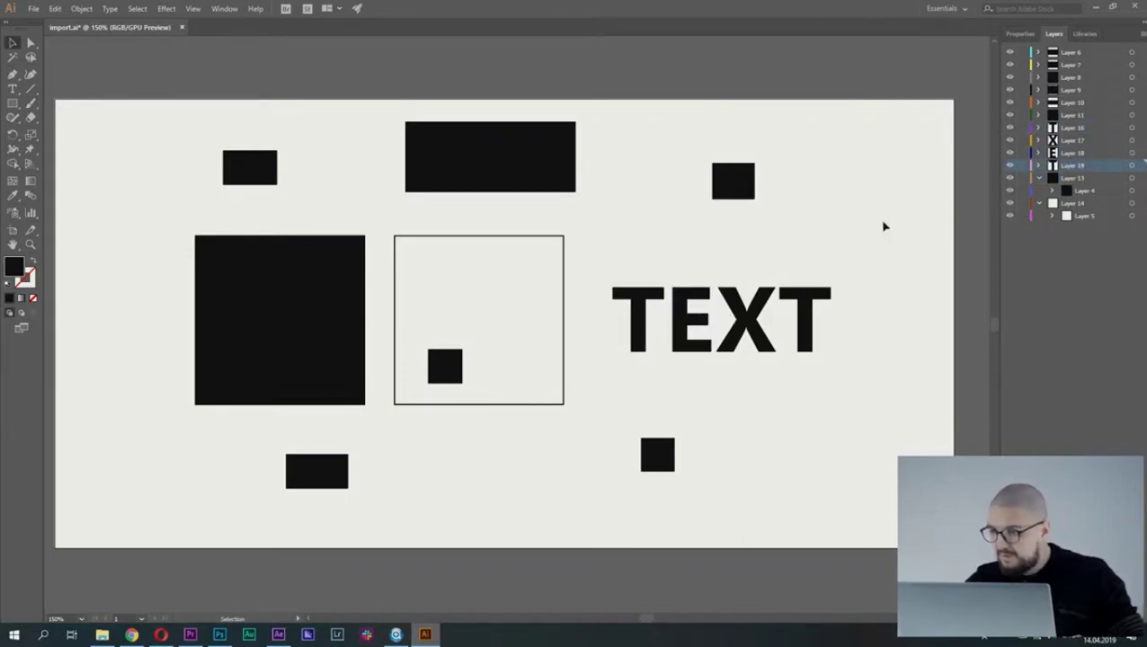
drag(1053, 192, 1051, 179)
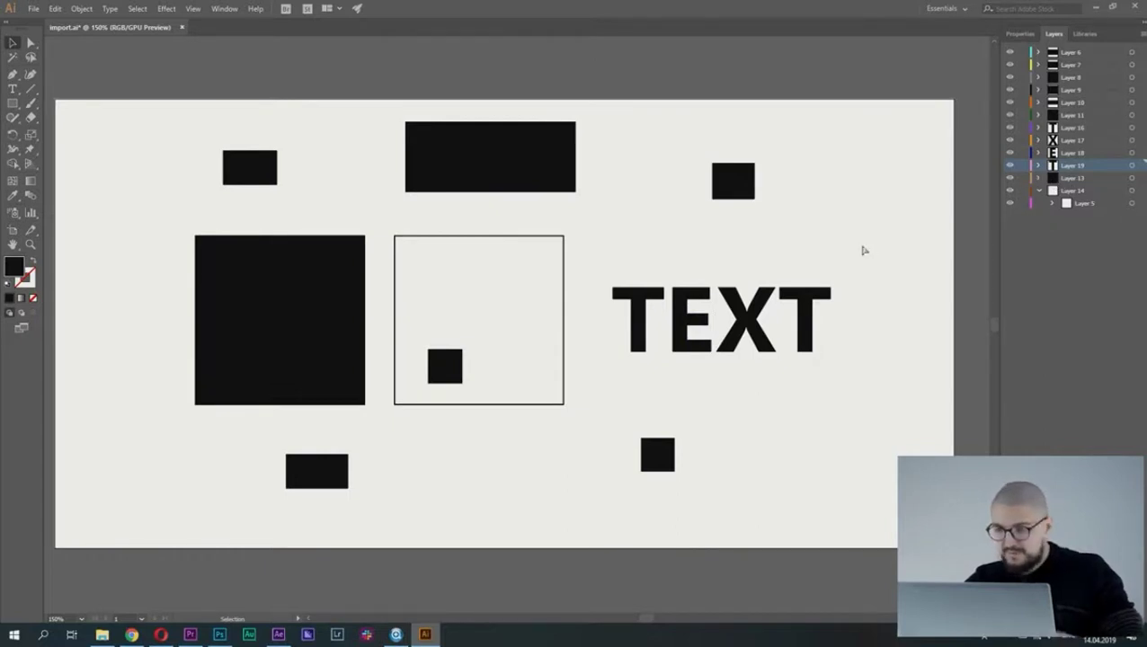
key(ctrl+s)
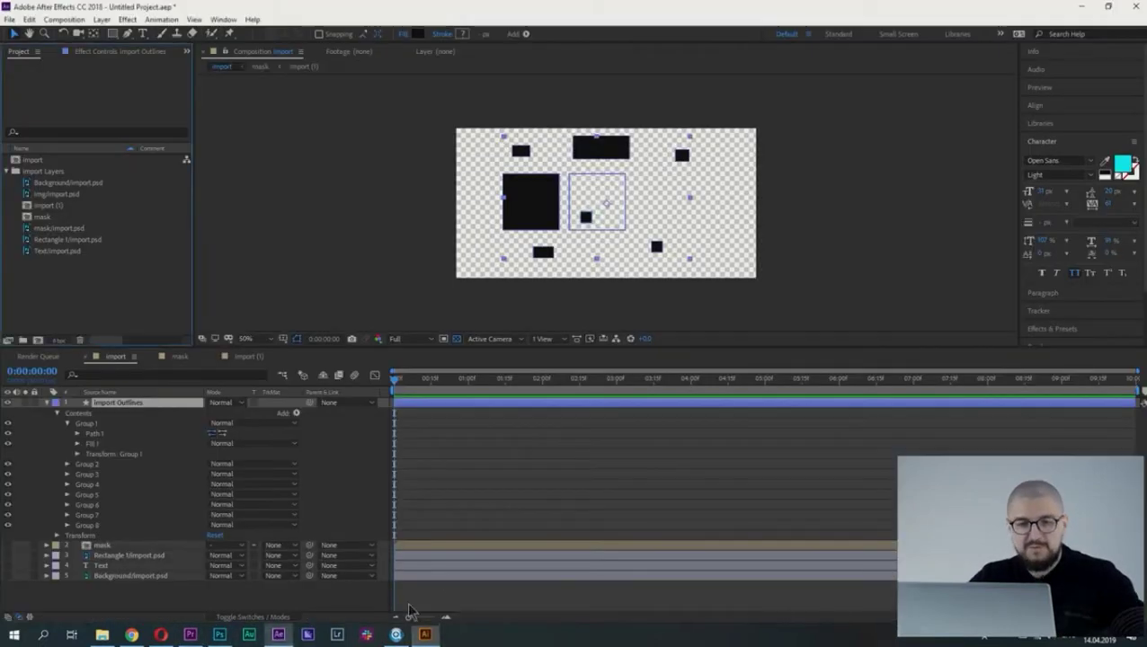
click(278, 635)
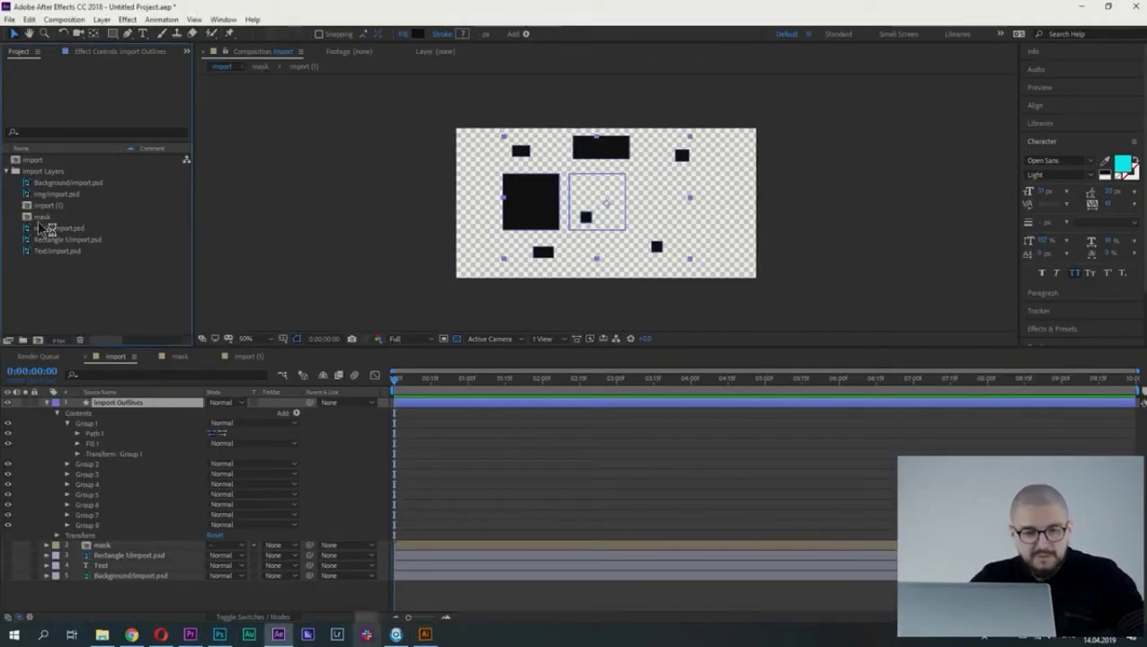
Delete the import composition and the Import Layers folder from the Project panel.
click(12, 172)
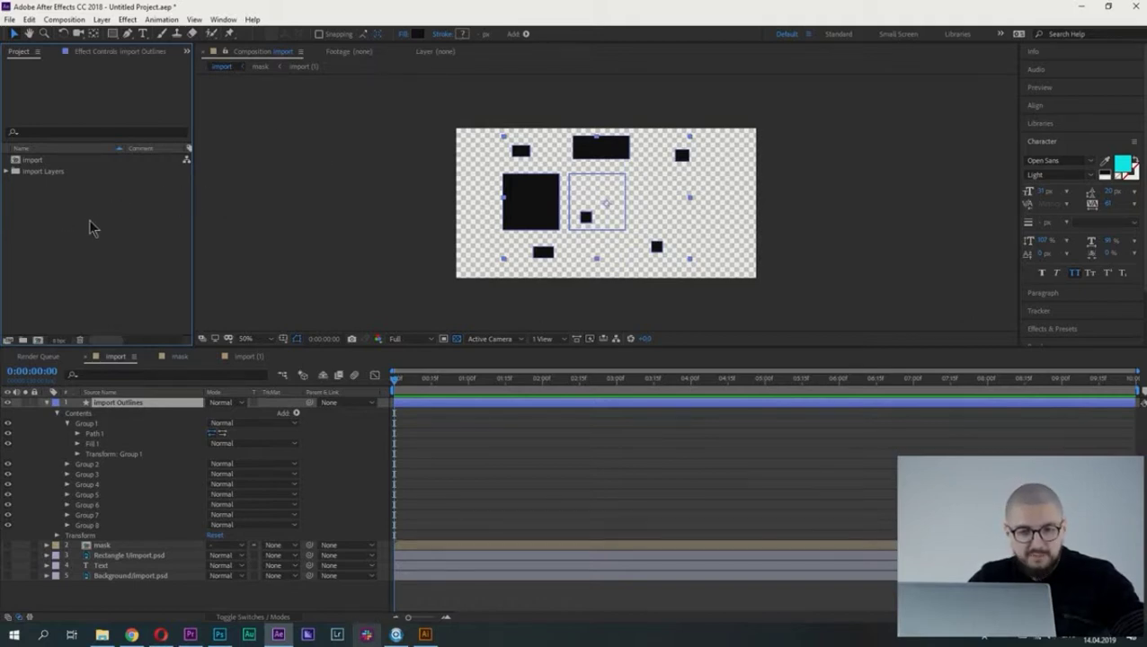
key(ctrl+a)
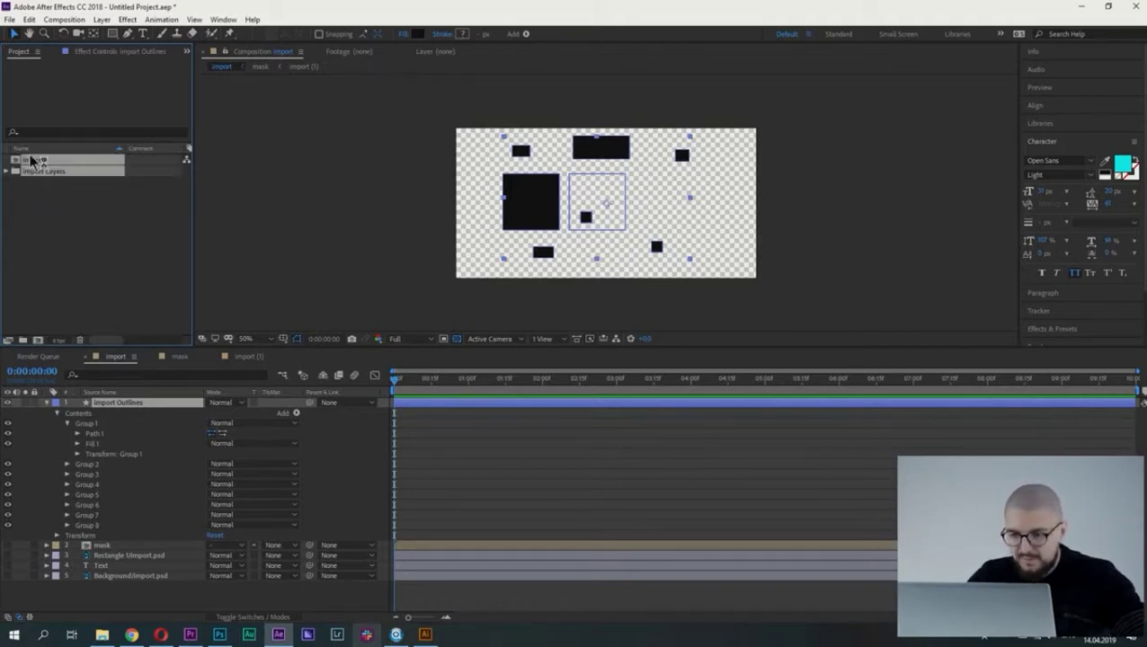
key(Delete)
click(638, 333)
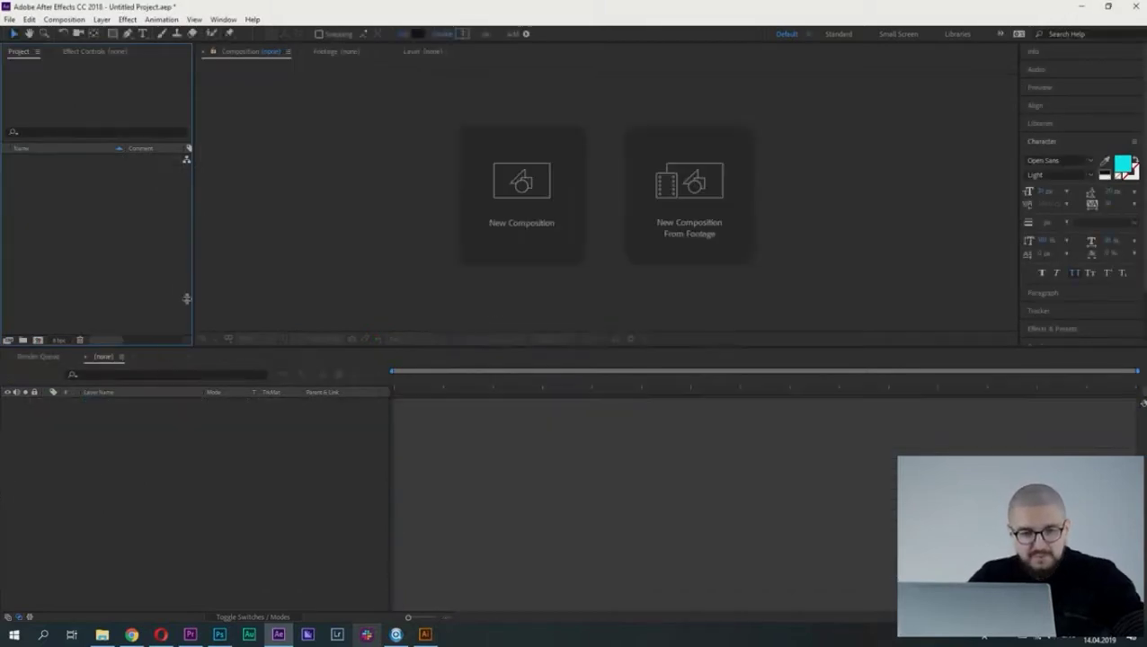
Import the Illustrator file import.ai with Import As set to Composition.
double_click(71, 232)
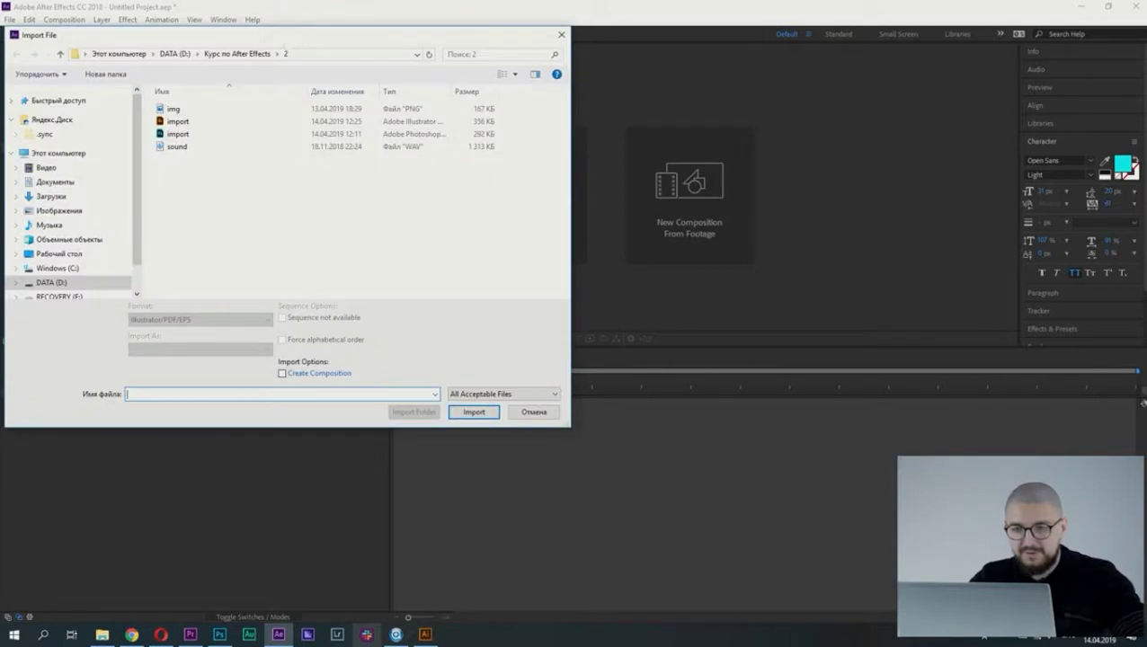
drag(289, 36, 486, 63)
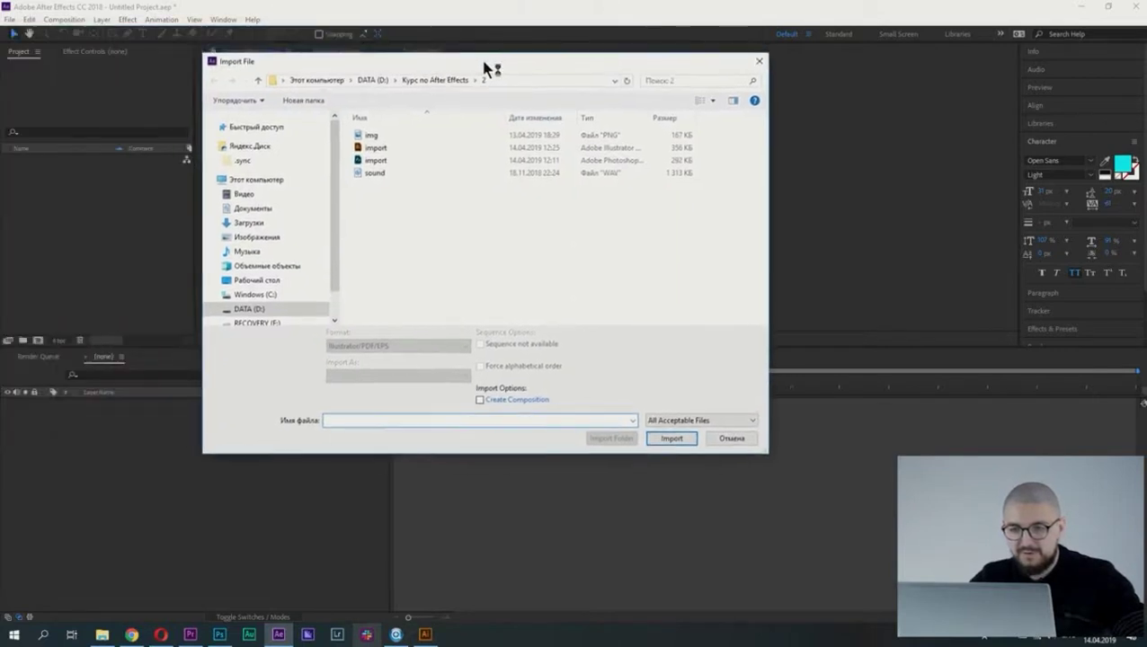
click(384, 149)
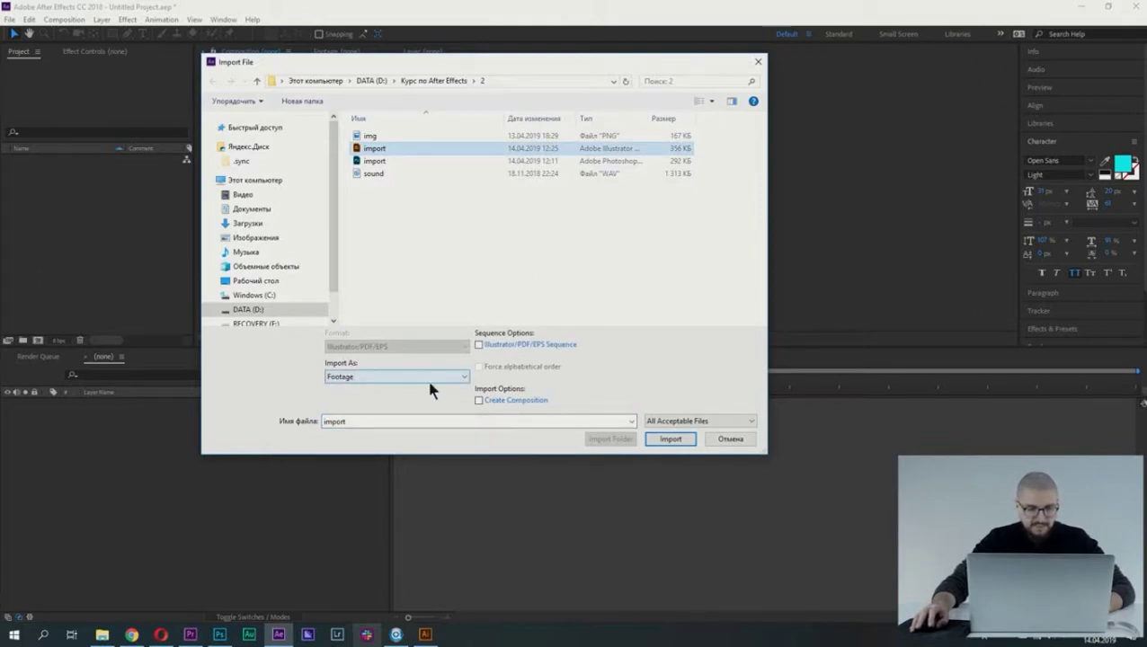
click(354, 381)
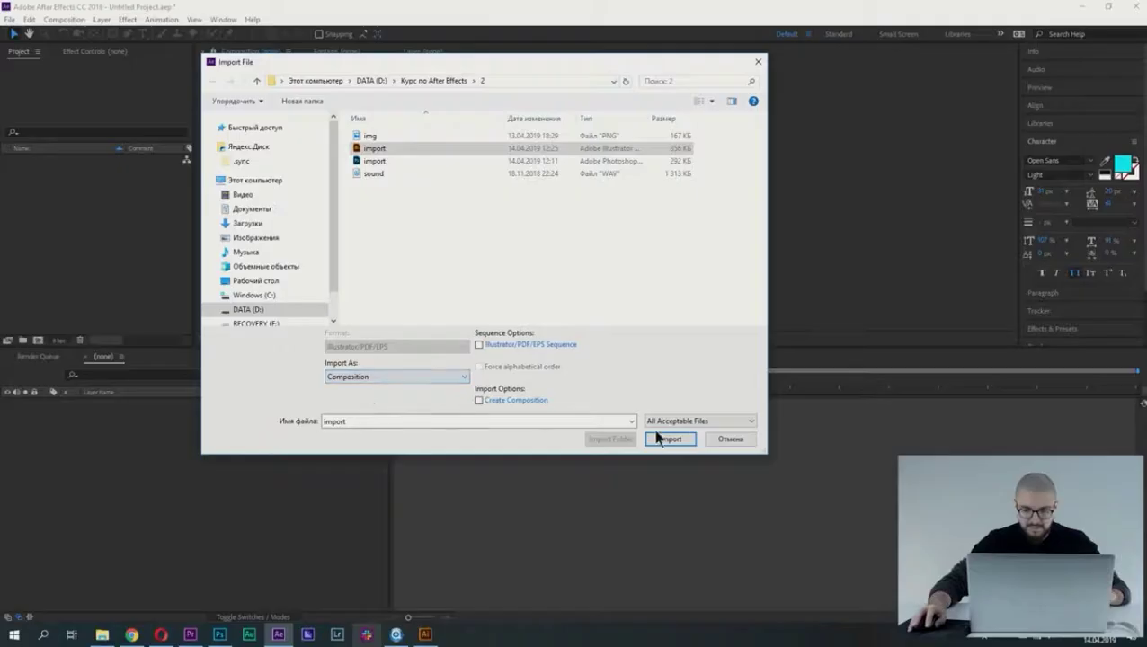
click(678, 440)
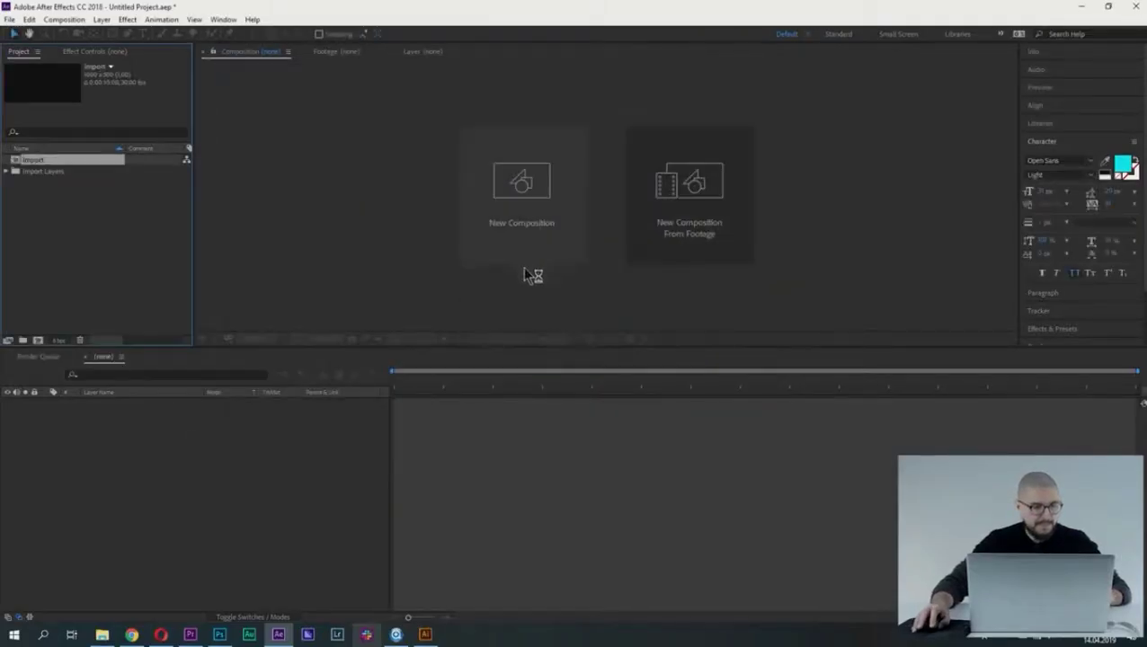
Open the import comp, toggle Layer 6's visibility to identify its shape, and set magnification to Fit.
double_click(32, 159)
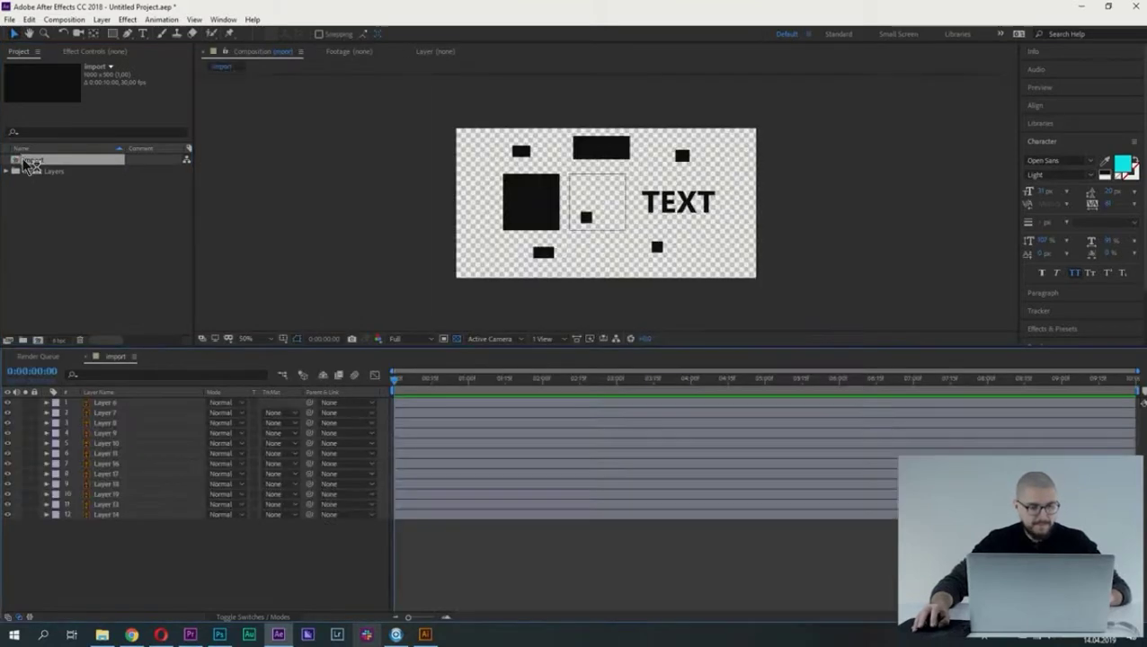
click(108, 403)
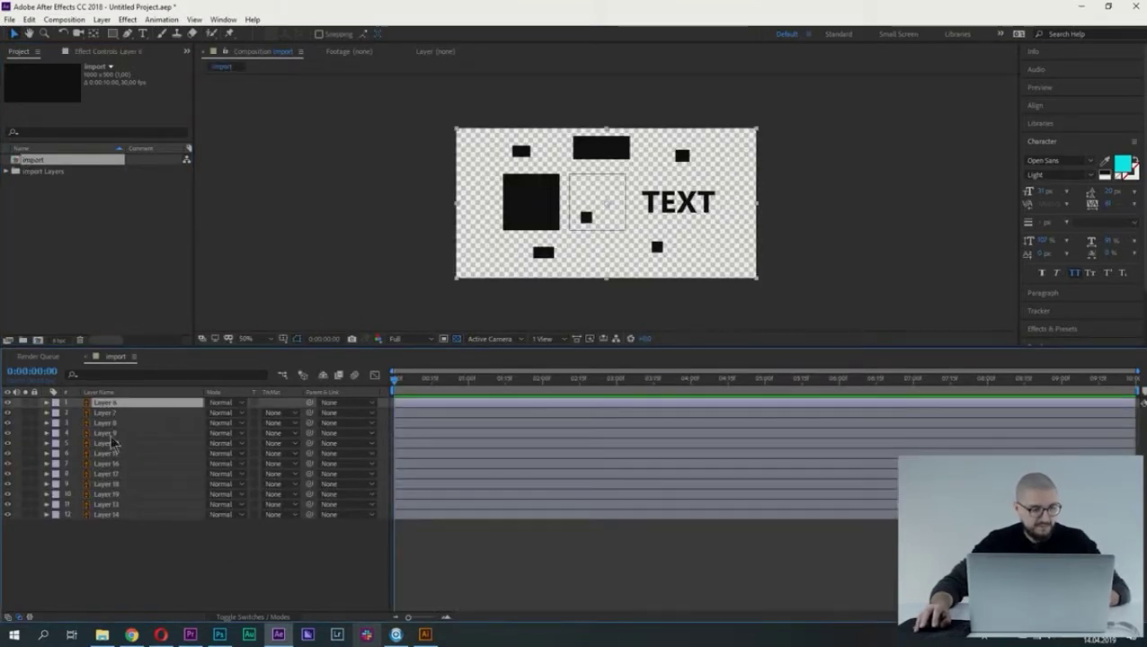
click(7, 403)
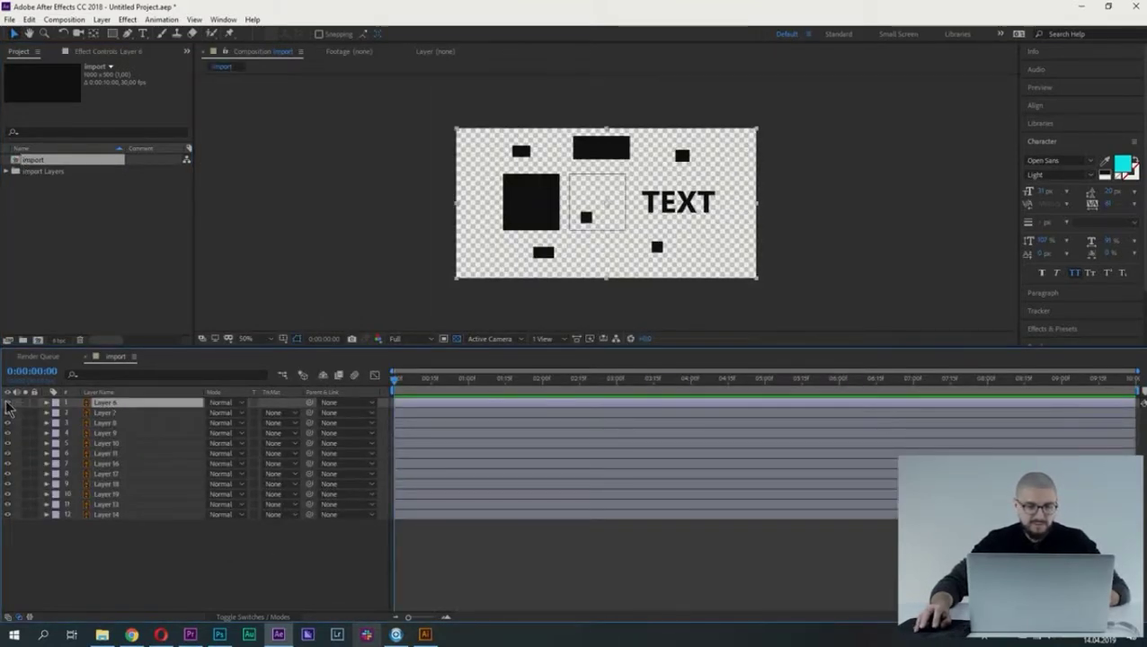
click(7, 402)
click(7, 402)
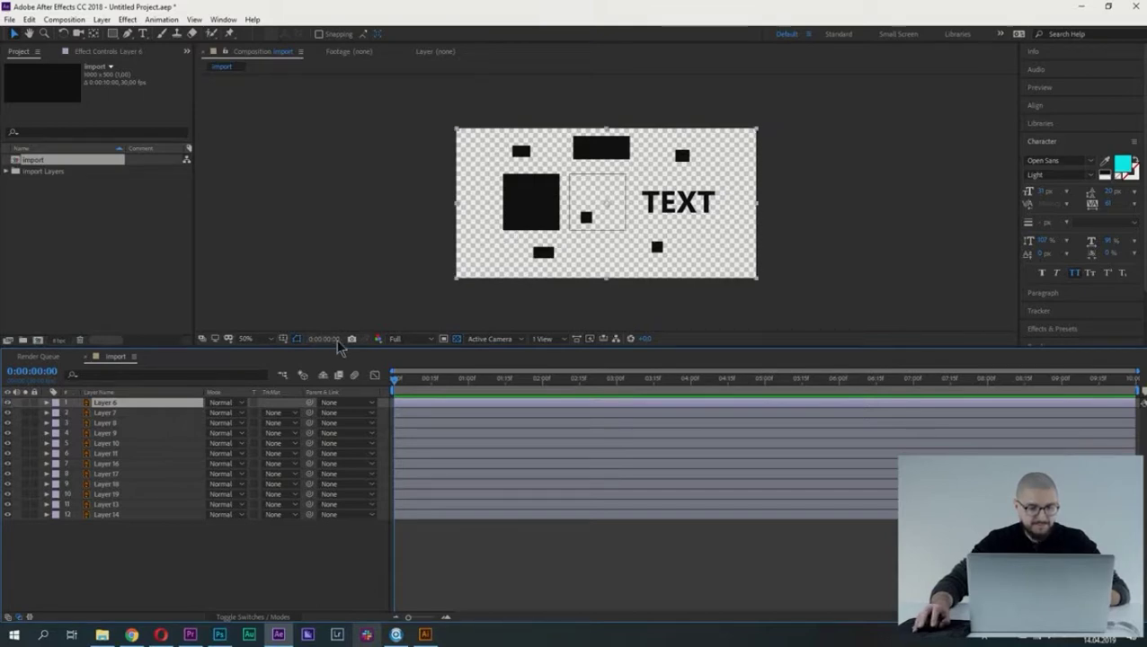
click(245, 338)
click(268, 359)
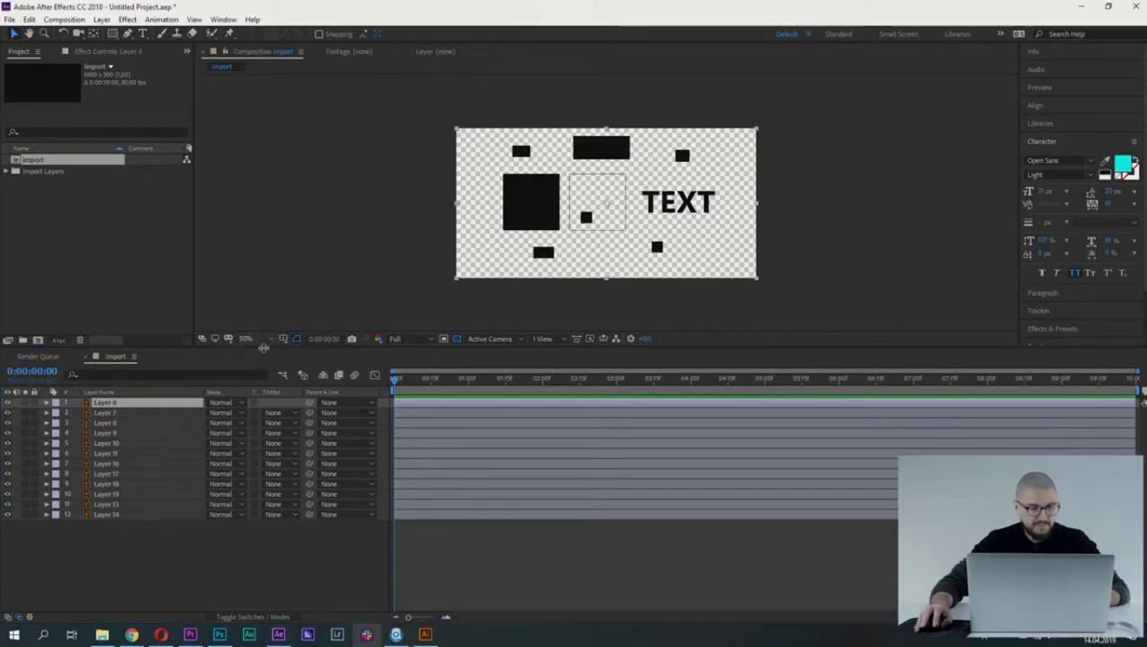
key(F2)
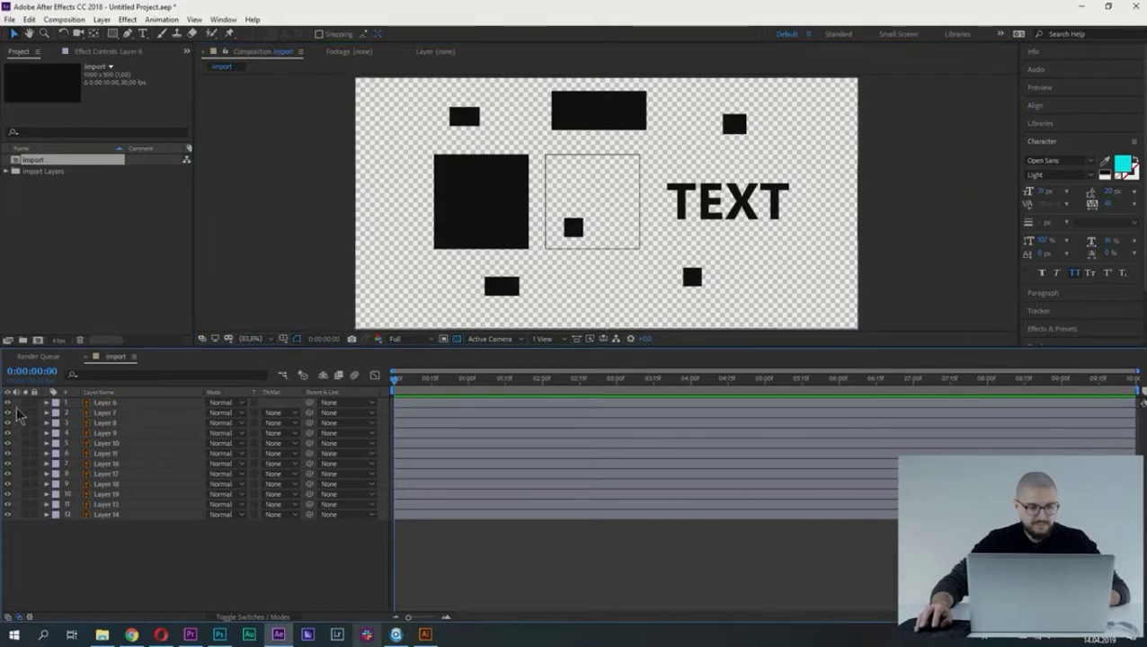
Move Layer 6's small bottom rectangle back into place in the composition.
click(105, 404)
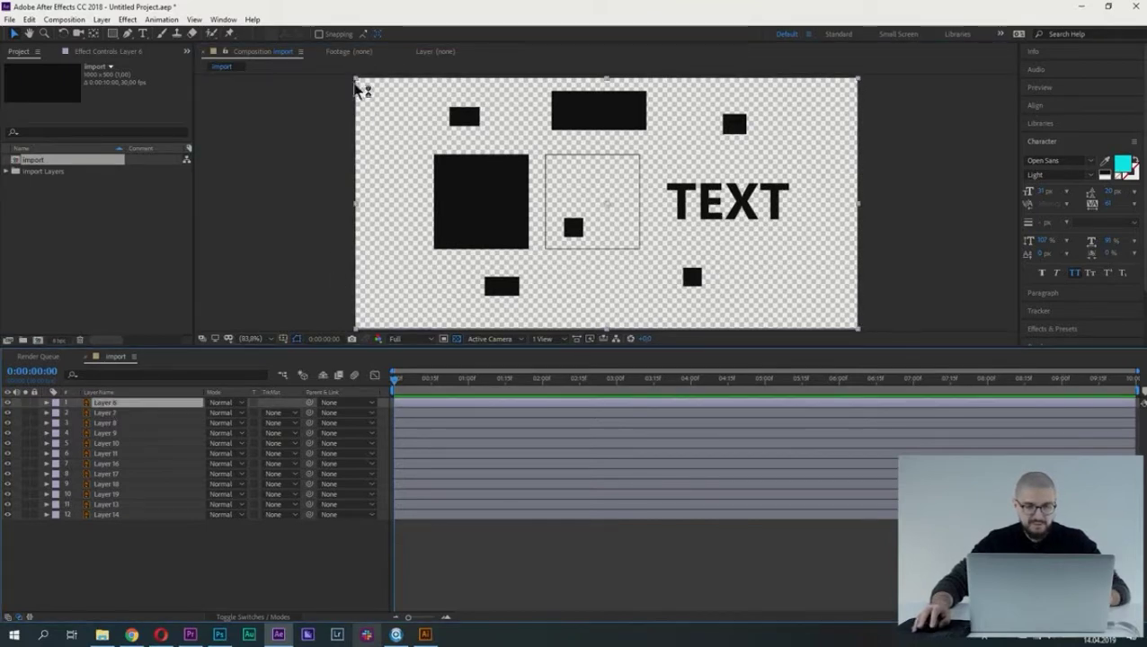
click(359, 84)
mouse_move(422, 144)
mouse_down()
mouse_move(368, 112)
mouse_move(378, 115)
mouse_up()
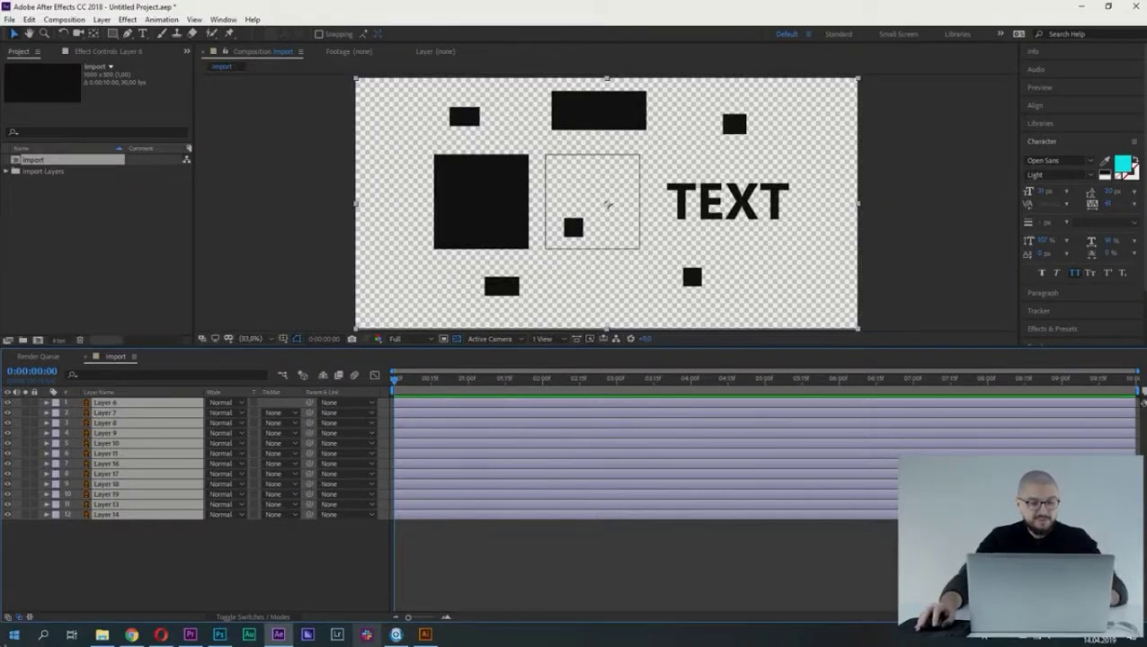
click(153, 529)
click(106, 404)
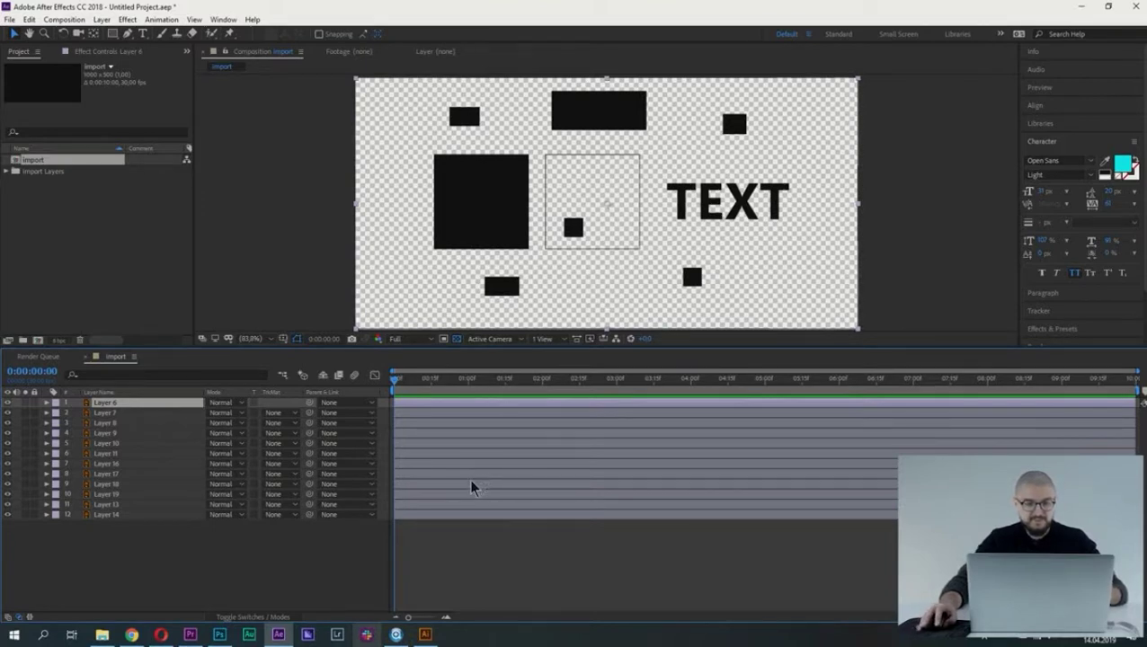
Select all twelve layers, then select both imported items in the Project panel.
click(205, 567)
drag(170, 560, 114, 405)
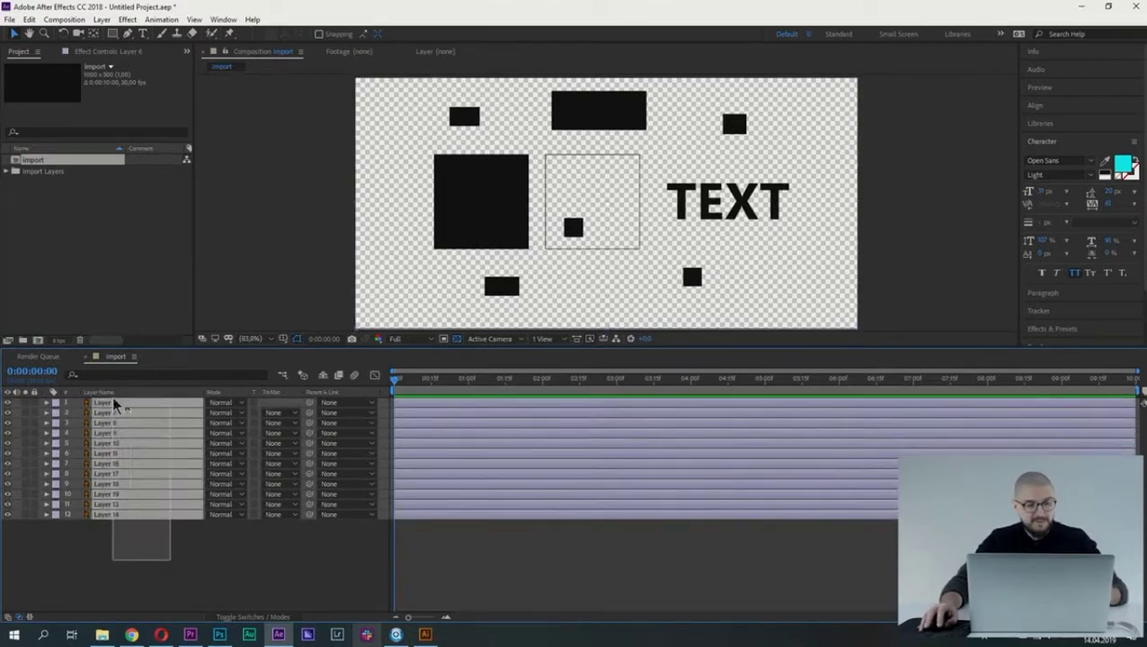
click(126, 562)
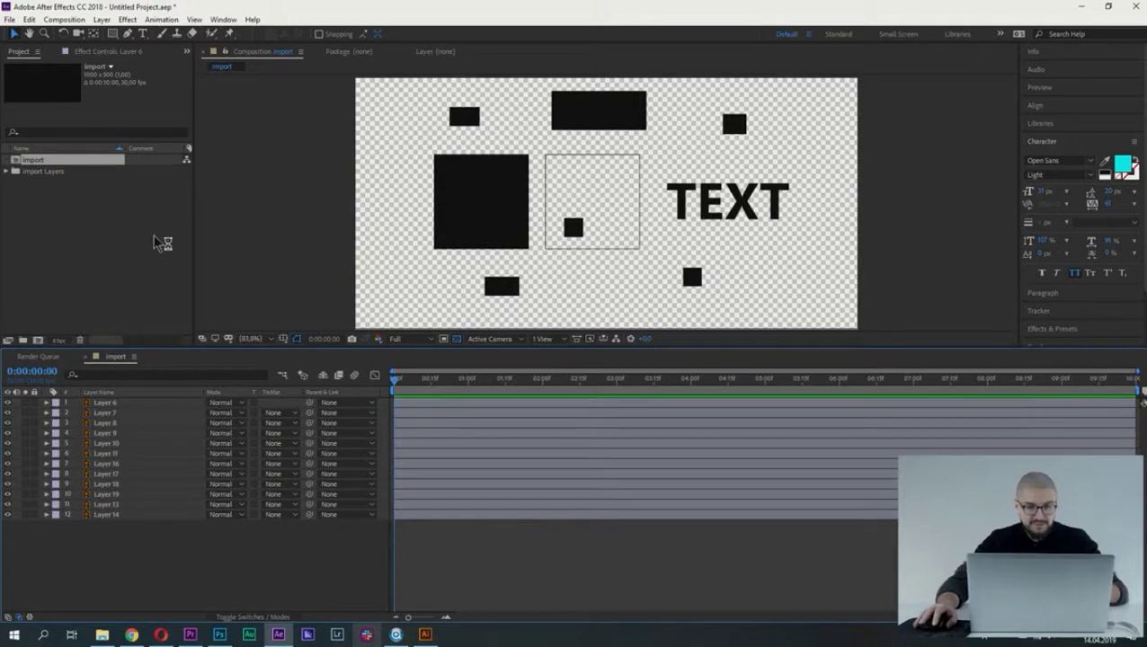
click(116, 405)
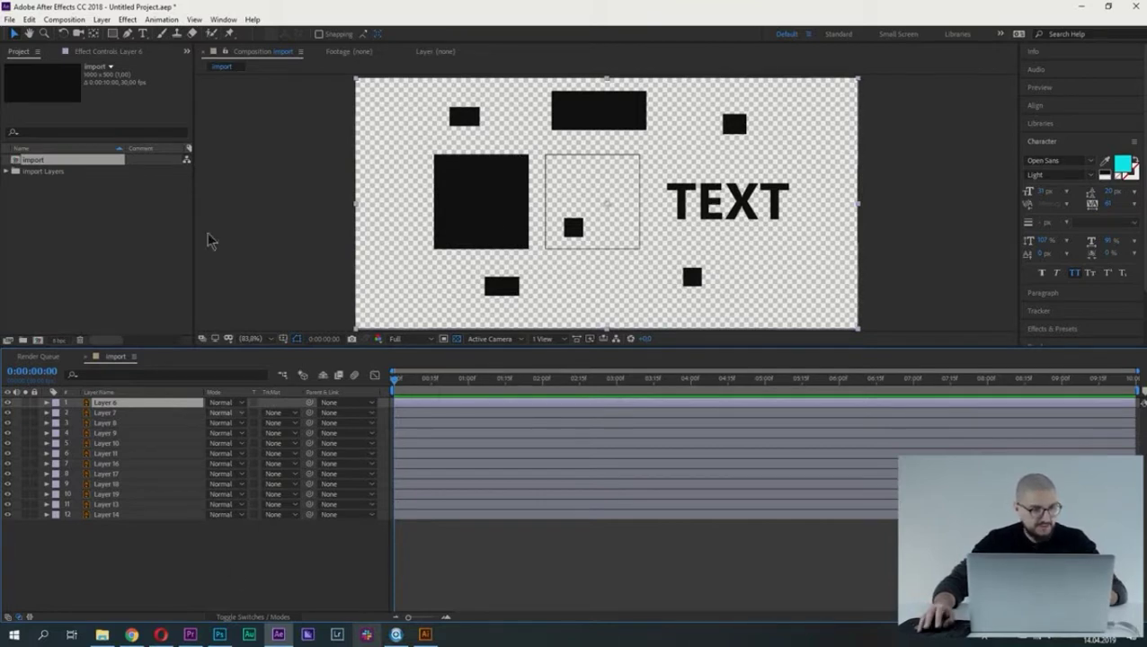
drag(52, 212, 29, 163)
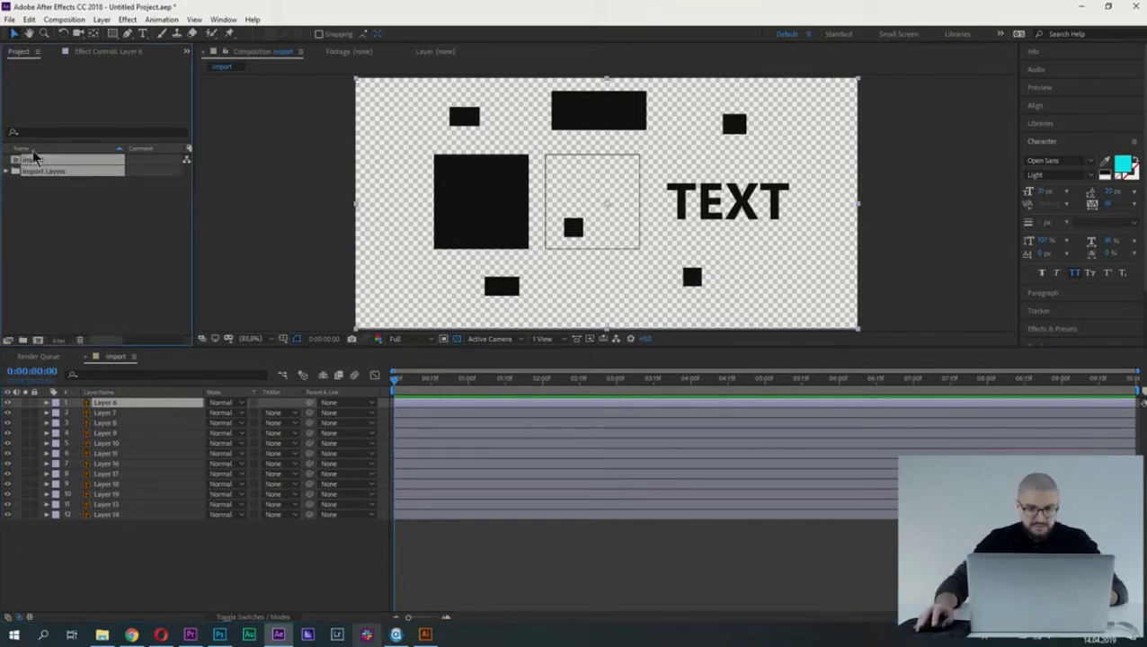
Delete the imported items and drag the Illustrator file from its folder toward the project.
key(Delete)
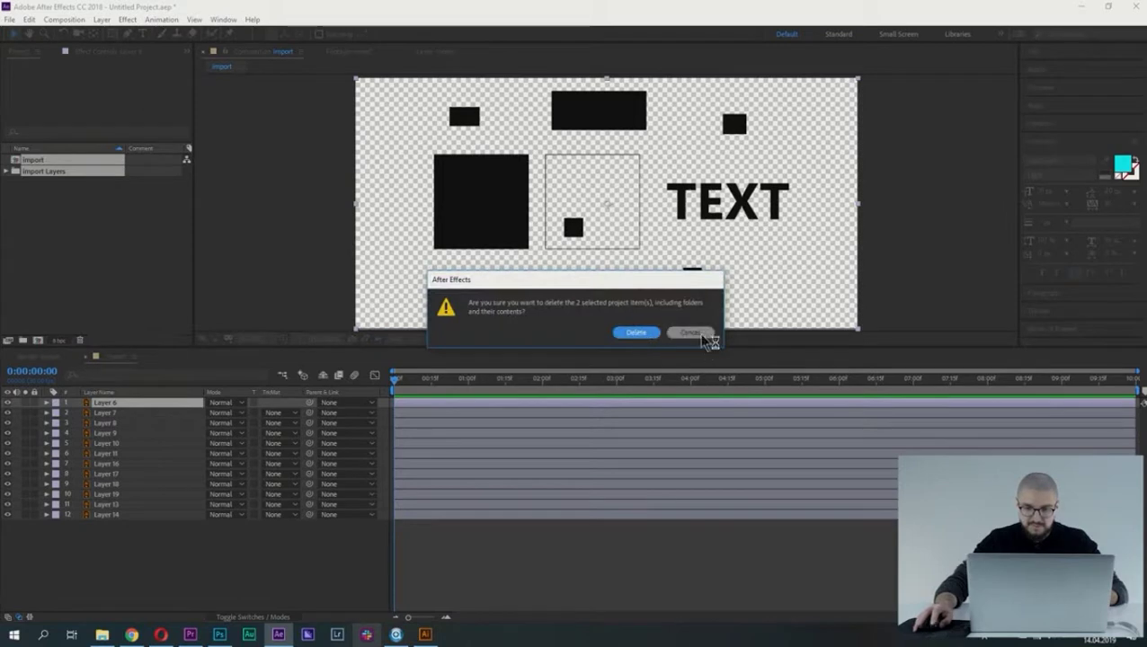
click(640, 334)
click(101, 634)
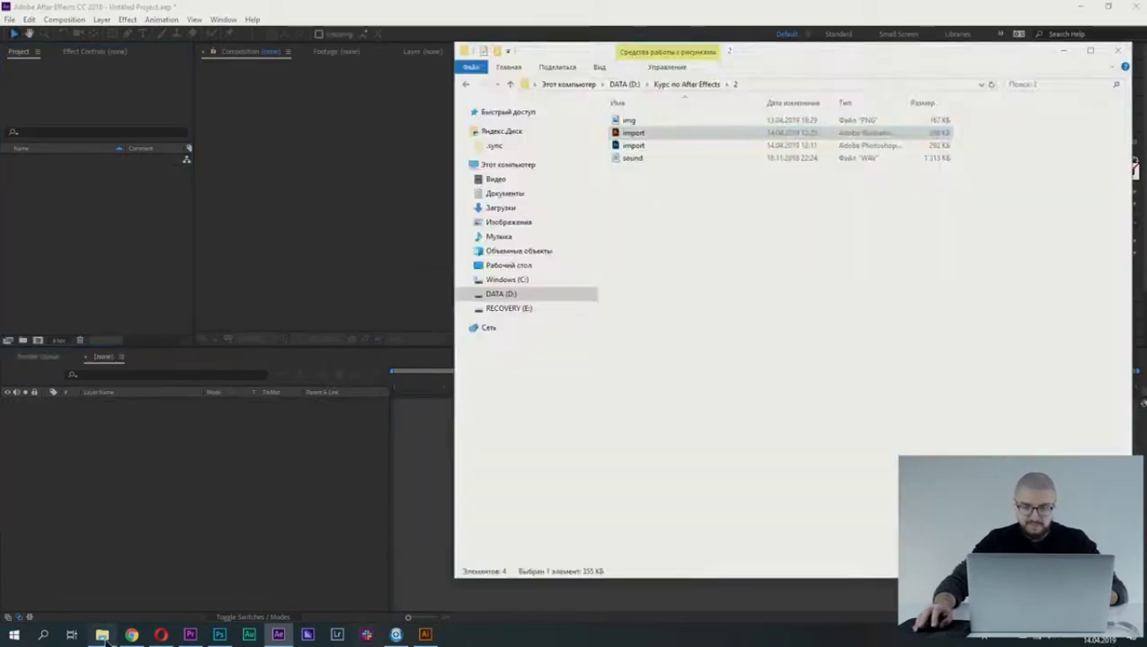
mouse_move(633, 132)
mouse_down()
mouse_move(346, 226)
mouse_move(435, 333)
mouse_up()
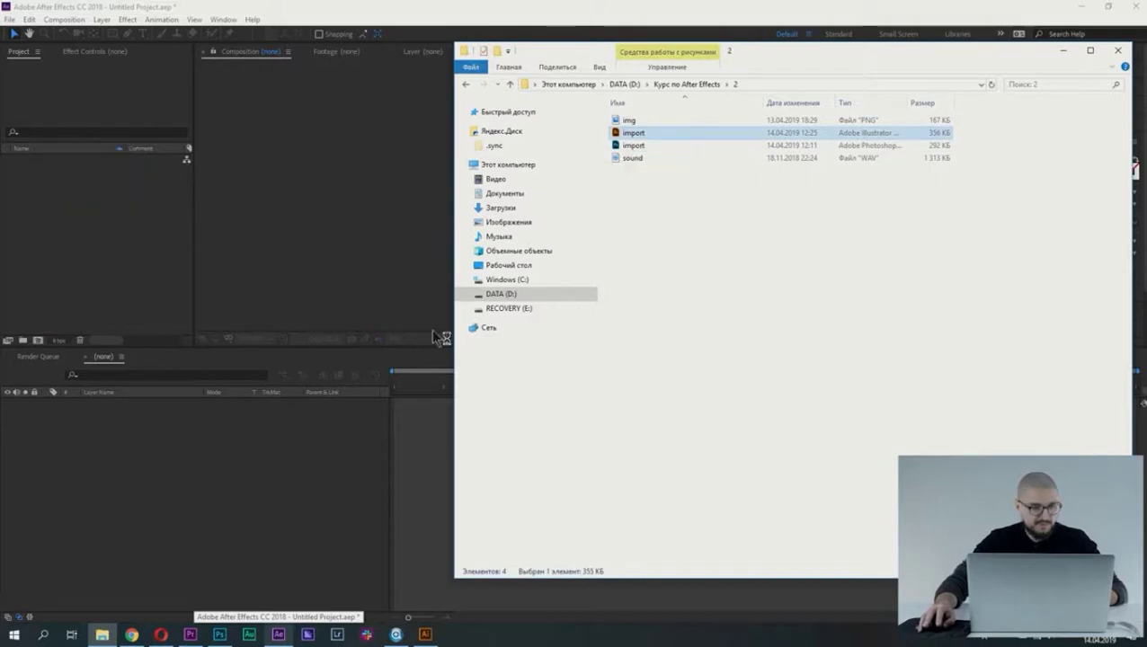
click(92, 243)
Import import.ai as Composition – Retain Layer Sizes.
double_click(187, 269)
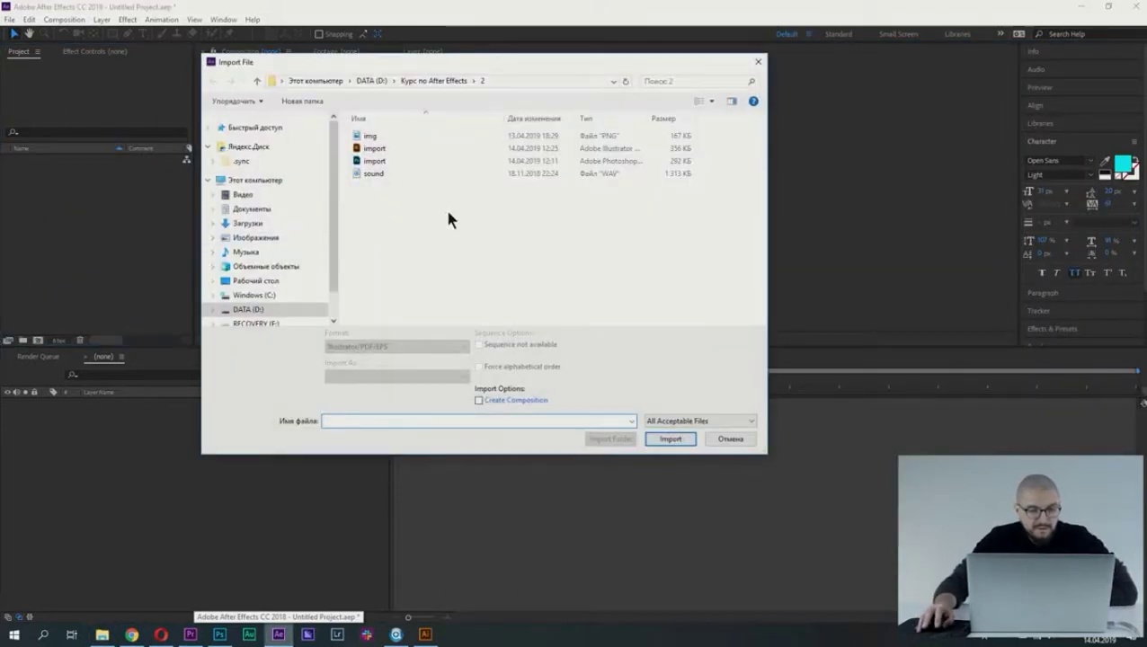
click(385, 149)
click(389, 376)
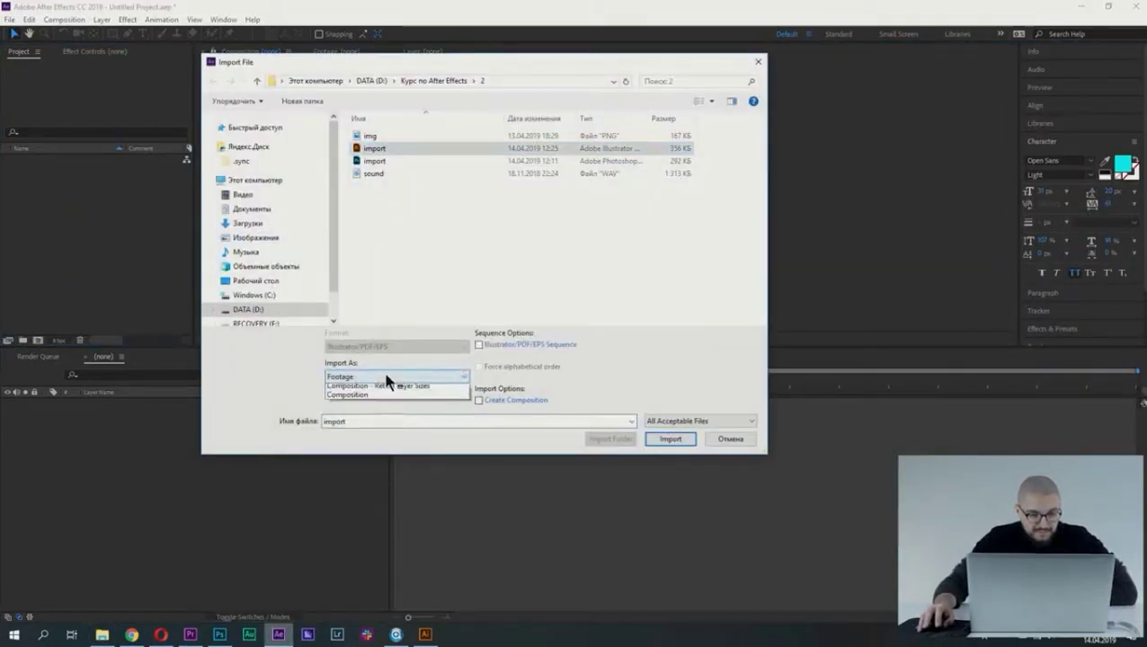
click(384, 397)
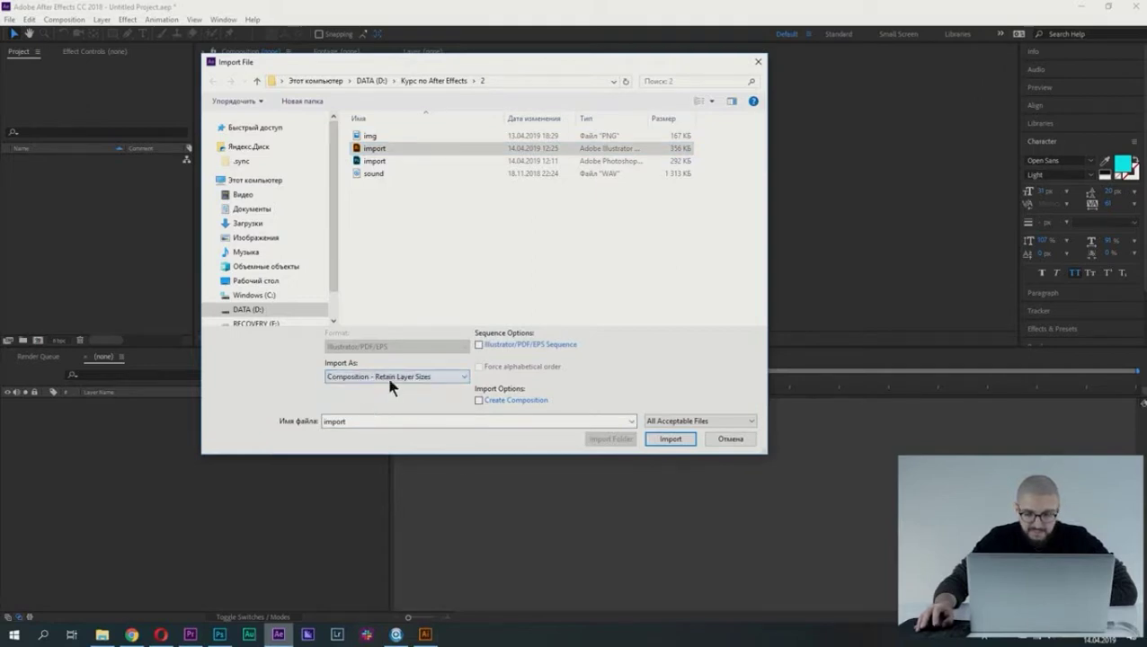
click(672, 439)
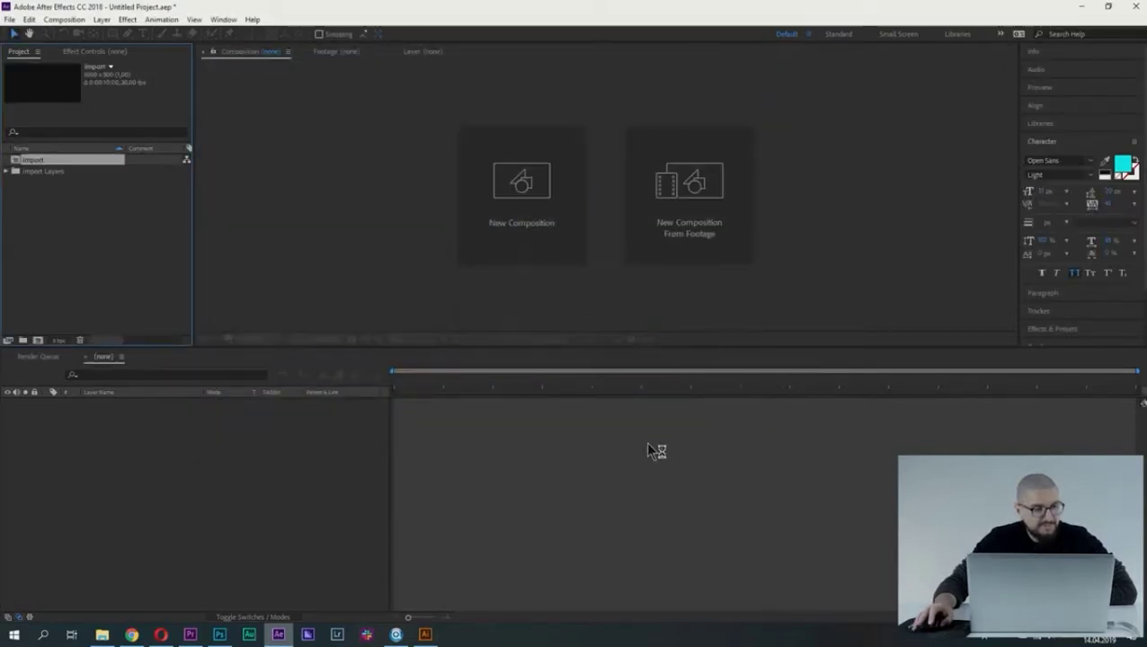
double_click(39, 158)
click(101, 404)
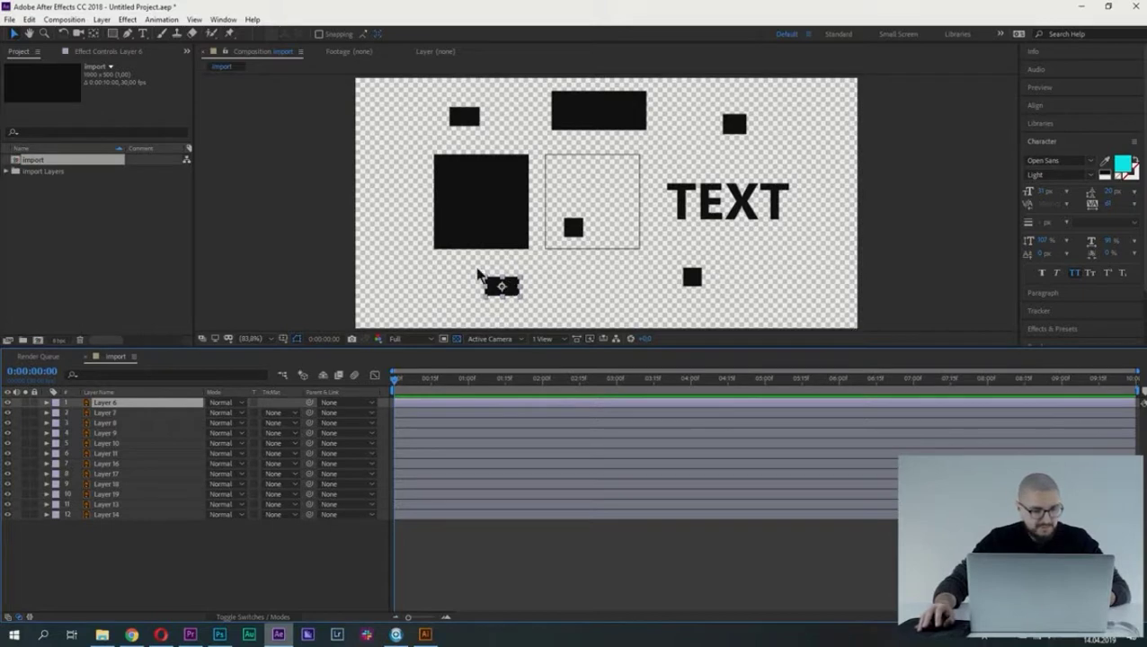
click(106, 424)
click(115, 463)
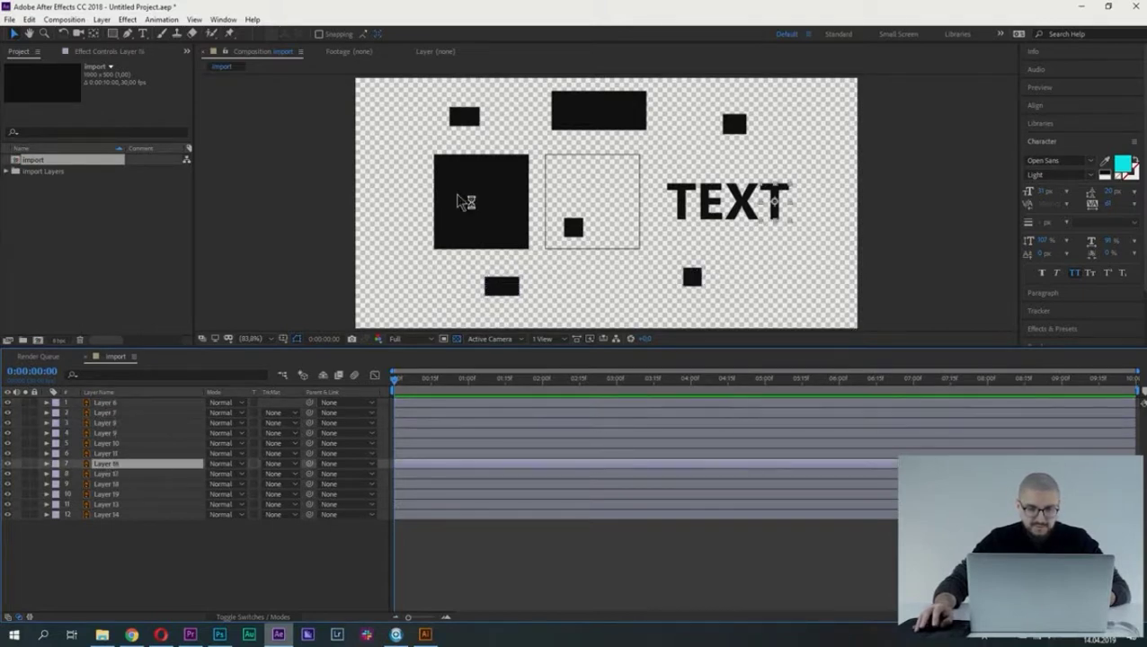
click(480, 201)
click(604, 117)
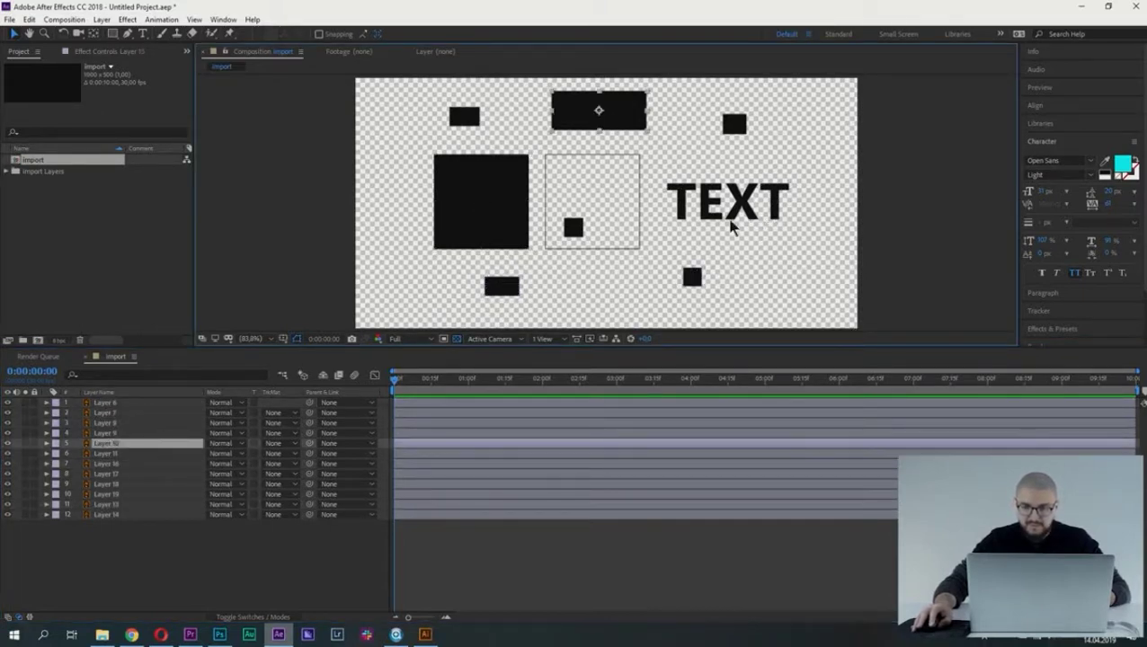
click(769, 190)
click(734, 123)
click(692, 274)
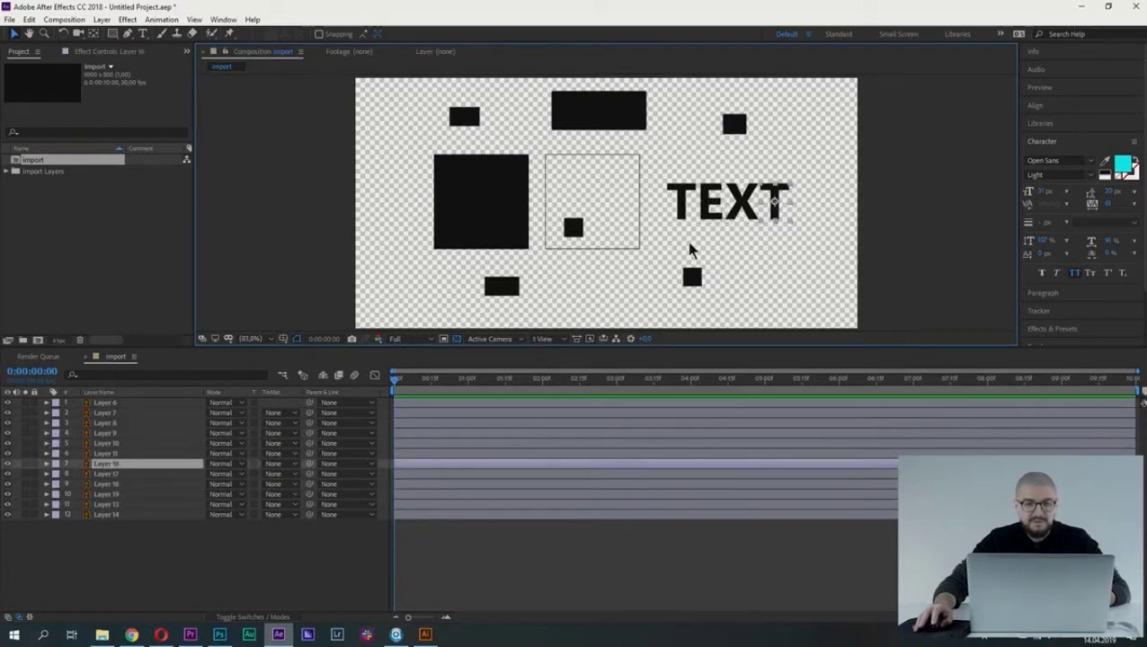
click(464, 116)
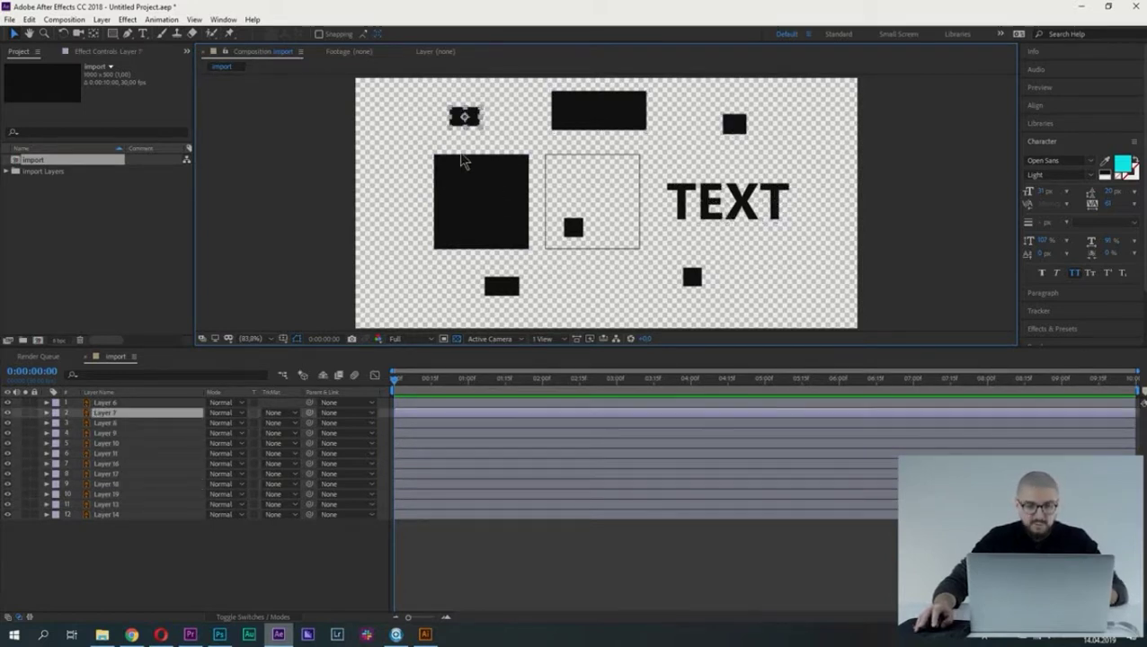
click(475, 204)
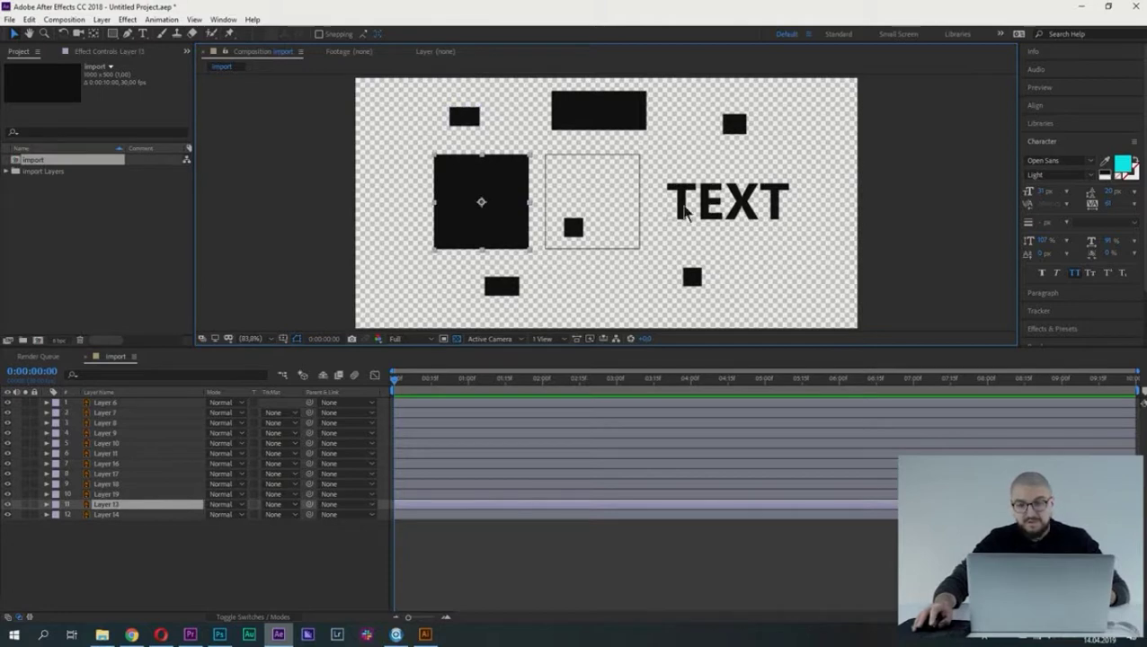
click(682, 202)
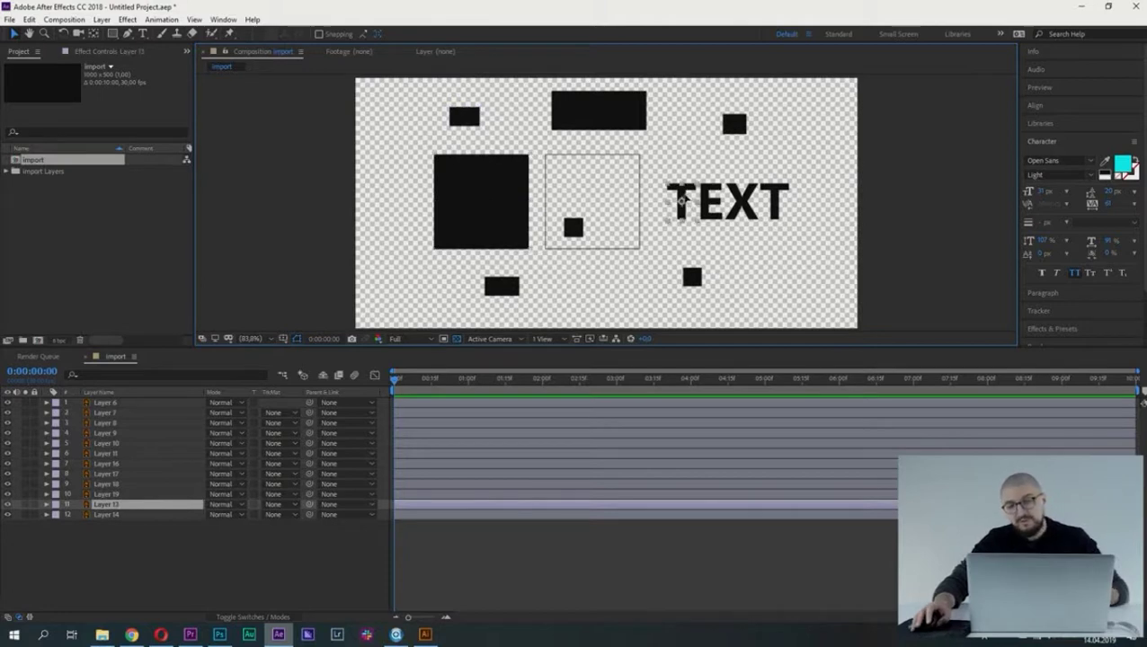
click(610, 111)
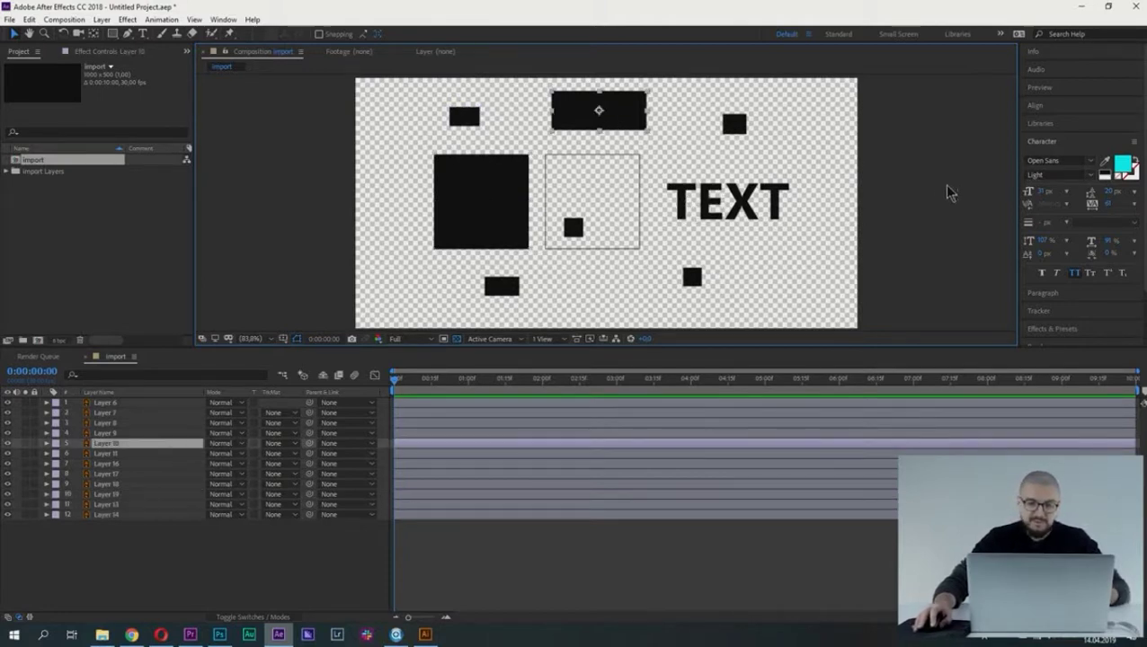
click(476, 201)
click(608, 121)
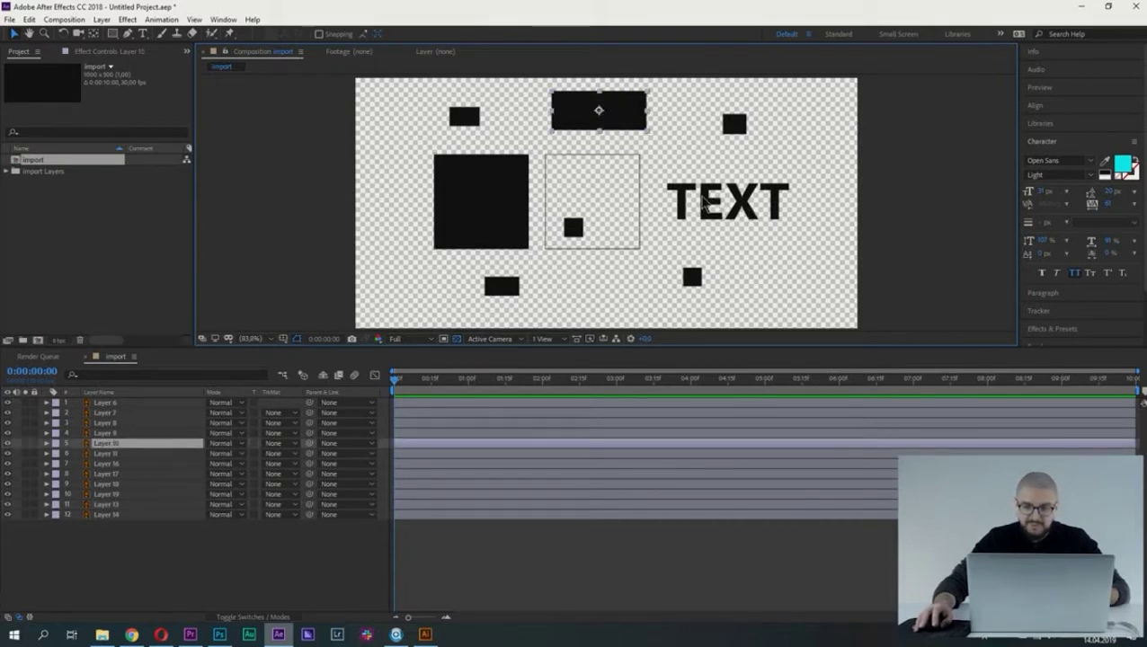
click(703, 201)
click(482, 207)
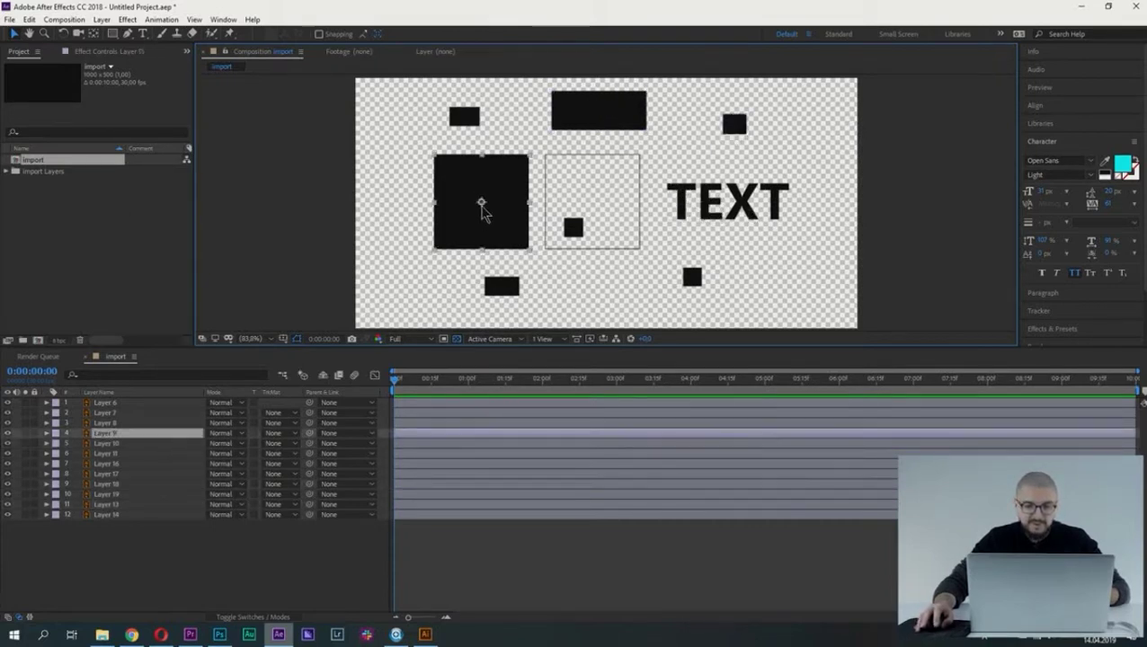
click(502, 286)
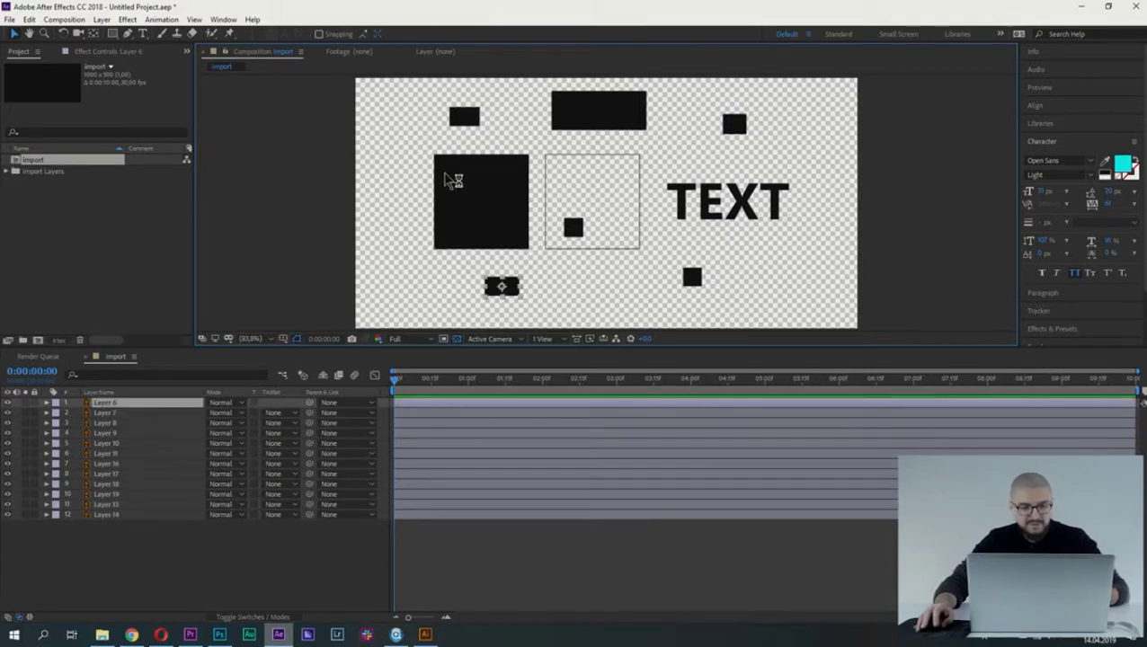
click(121, 443)
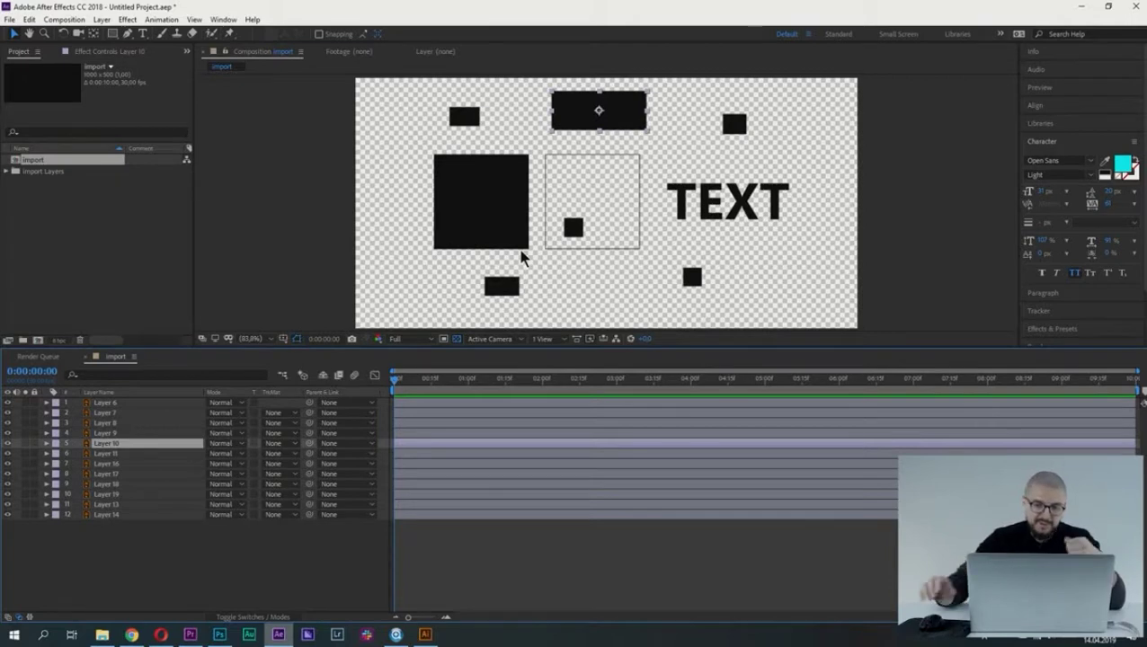
click(123, 580)
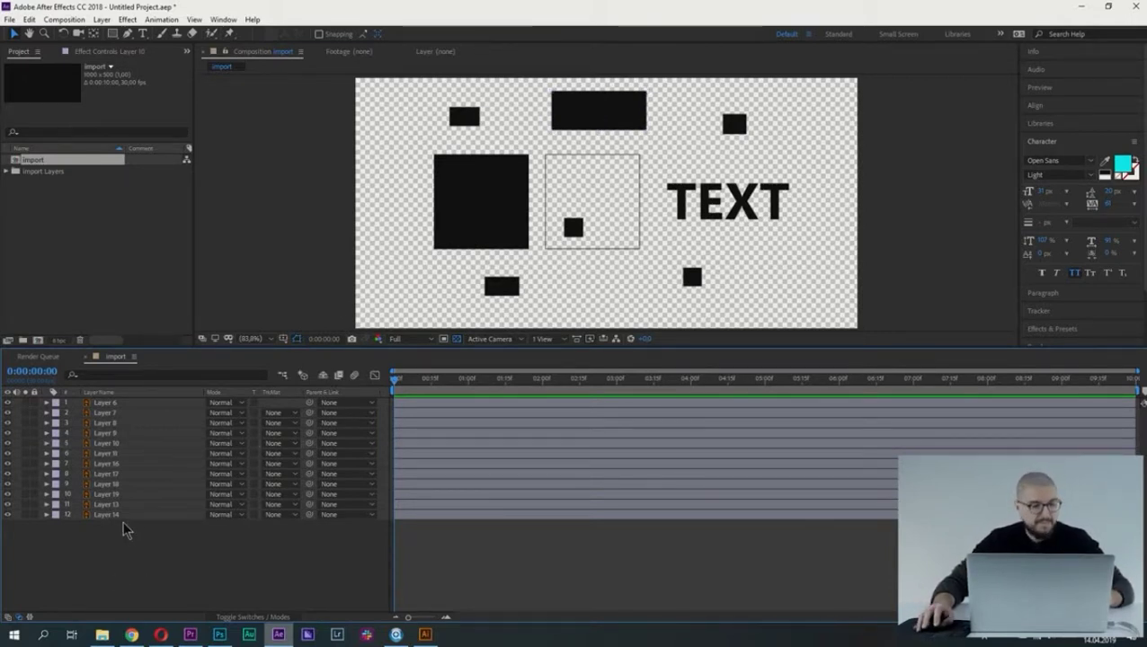
click(117, 404)
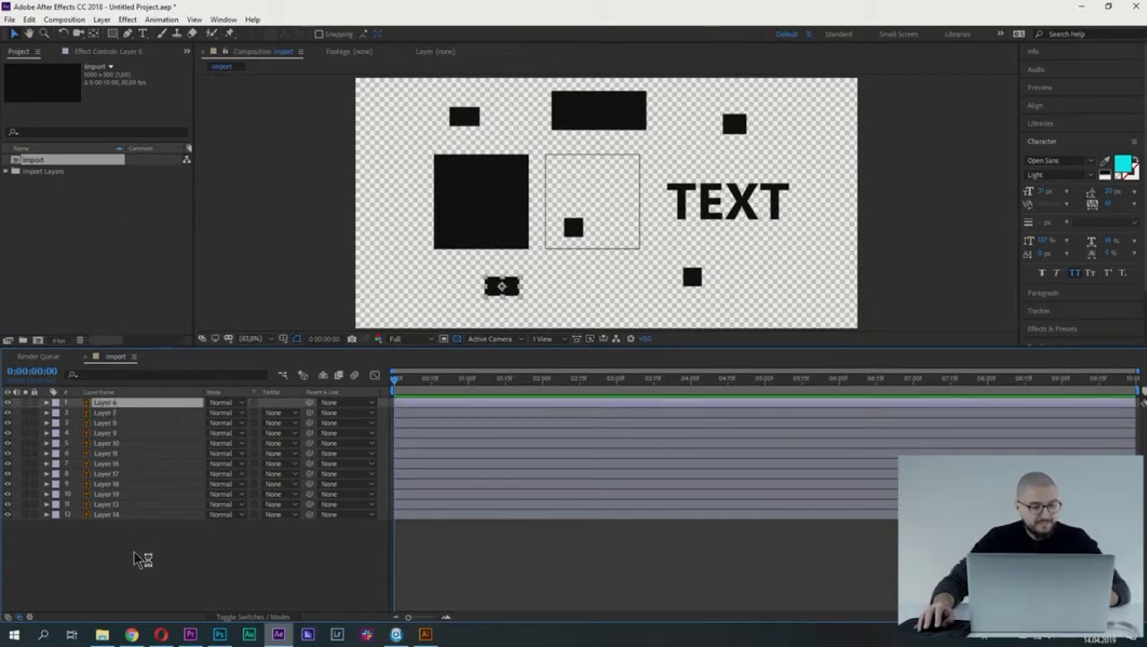
drag(141, 559, 121, 399)
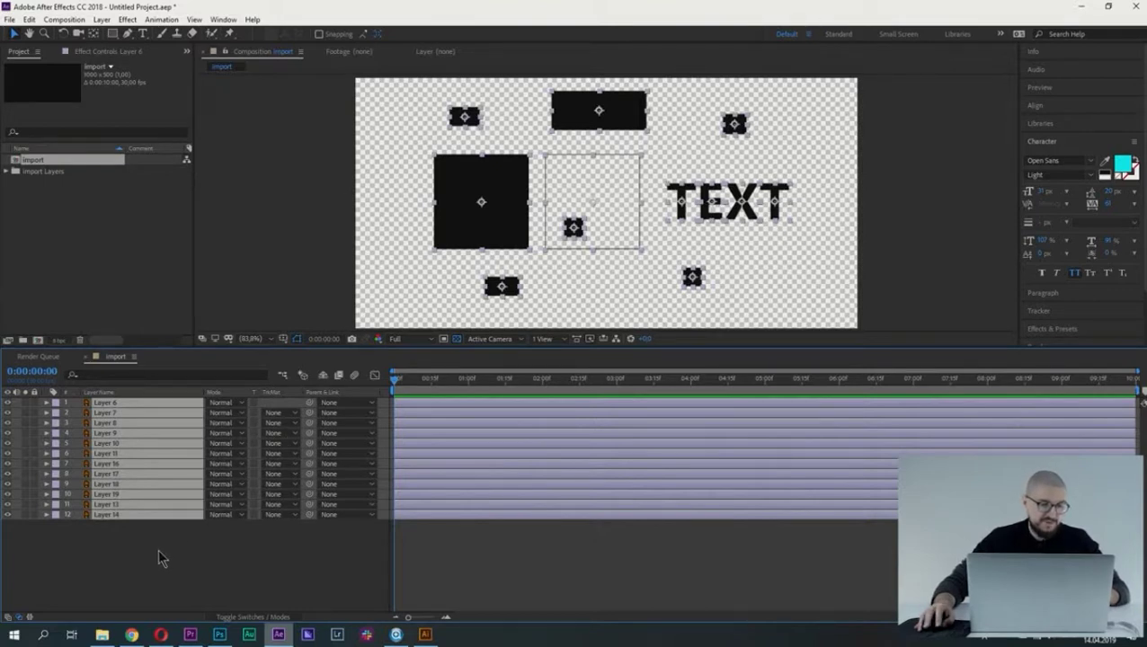
drag(158, 557, 121, 396)
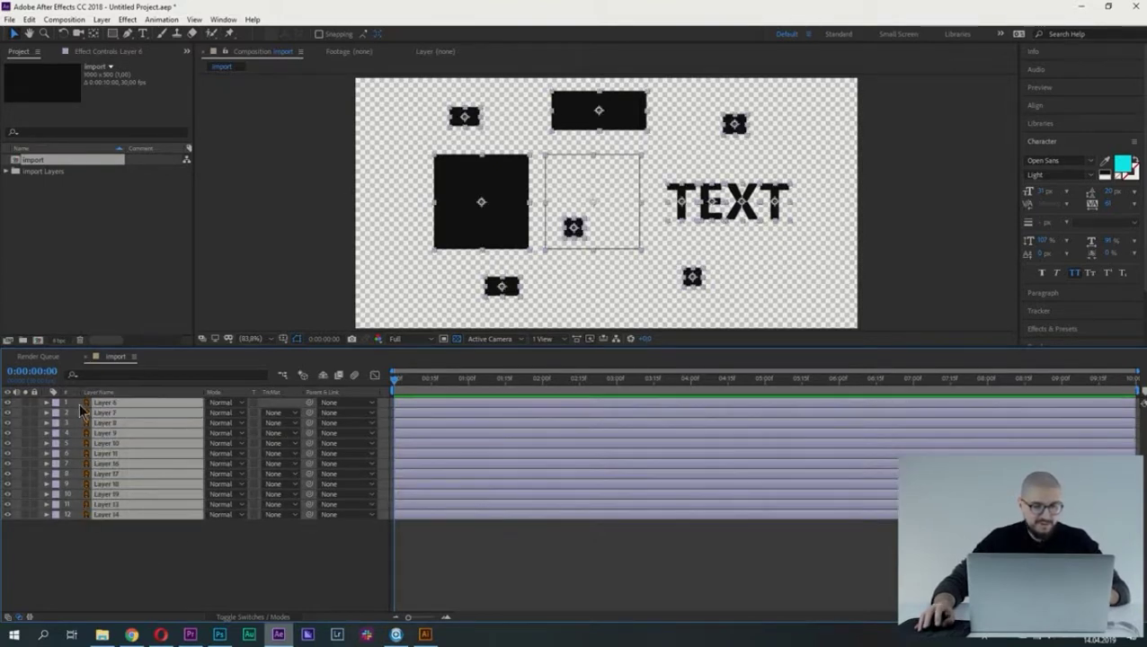
click(177, 591)
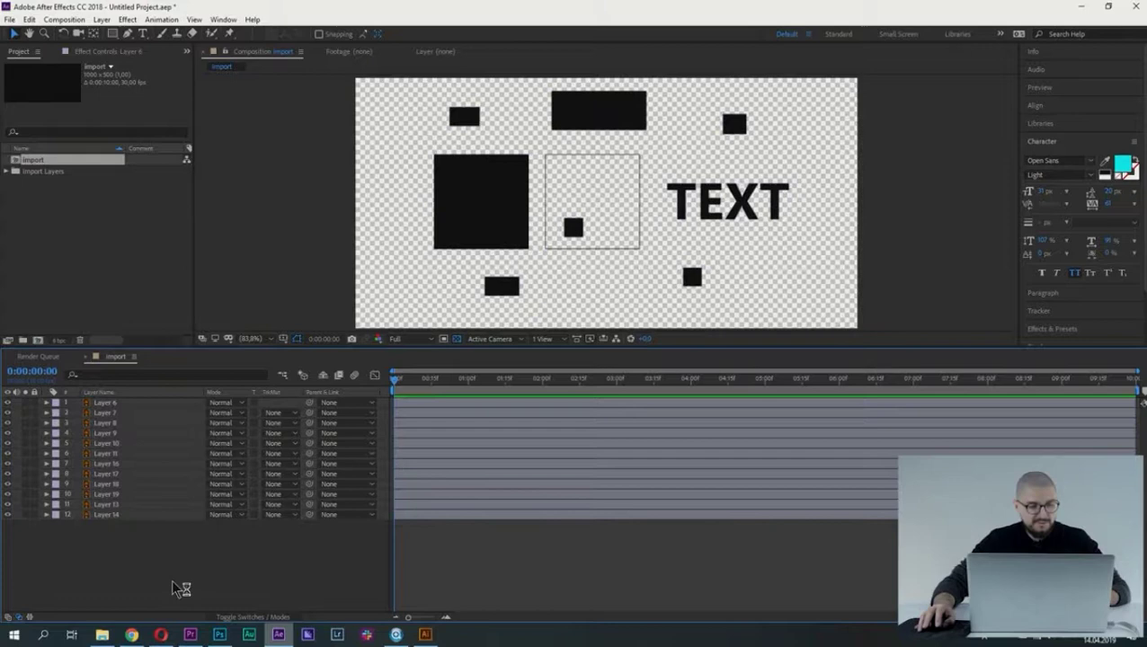
click(110, 403)
drag(119, 477, 115, 454)
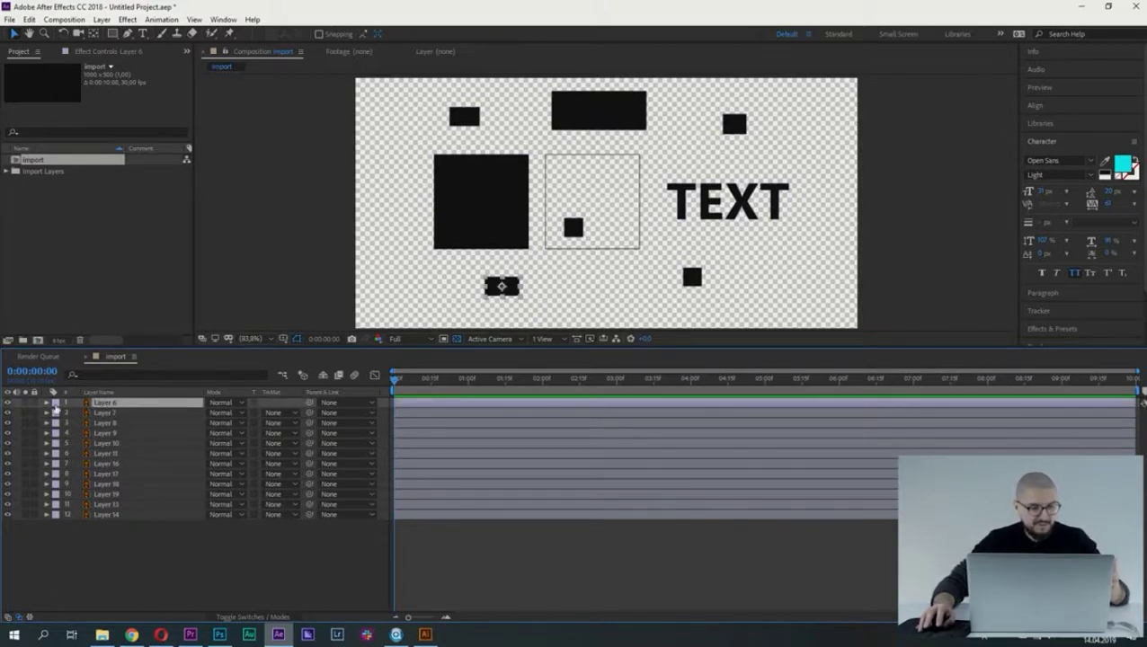
click(45, 404)
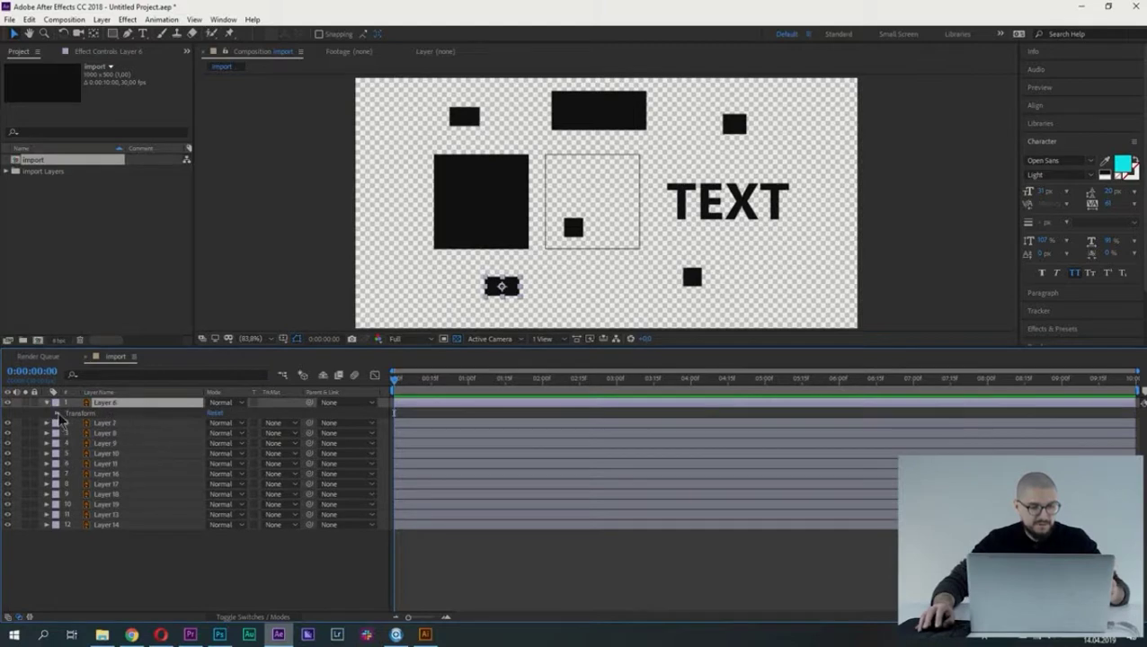
click(56, 414)
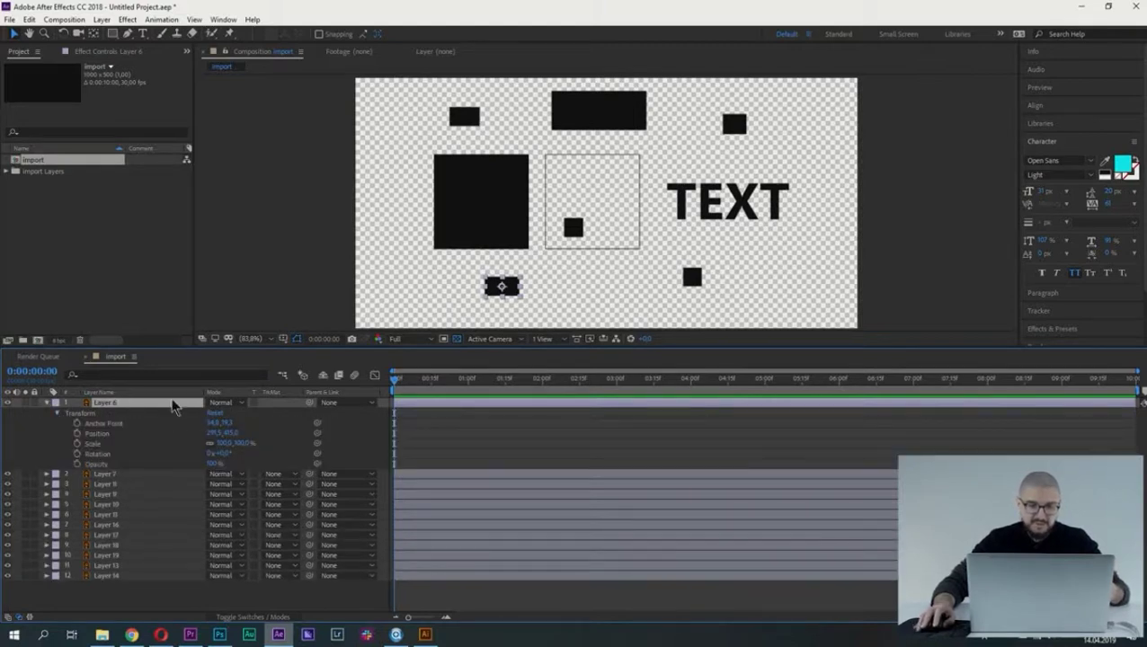
key(Return)
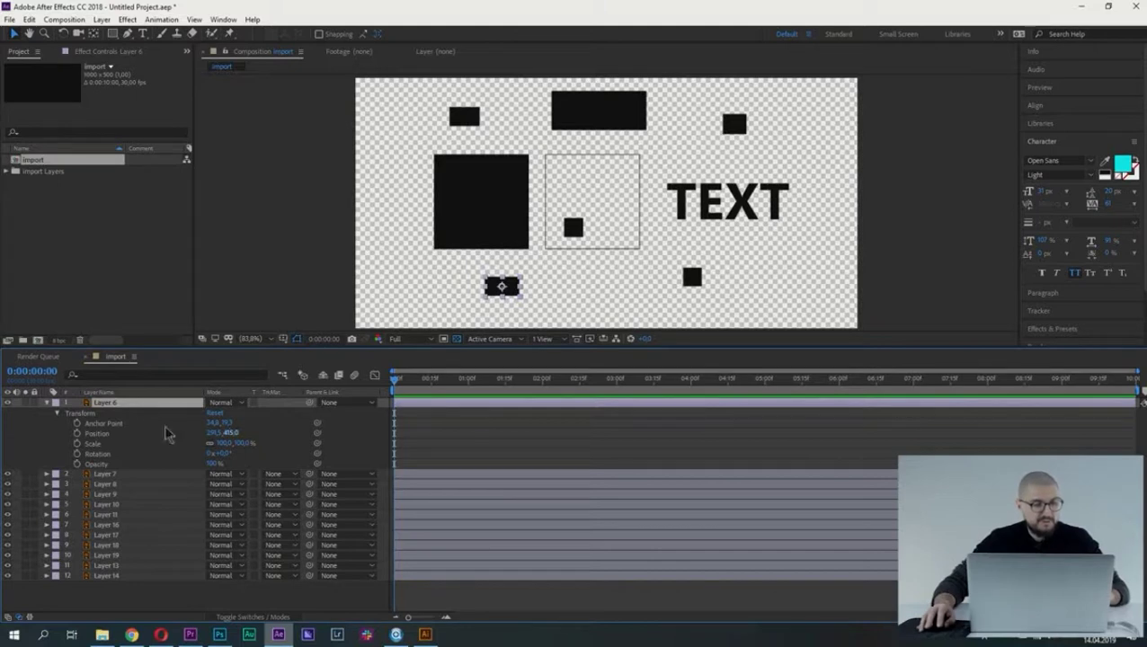
click(47, 402)
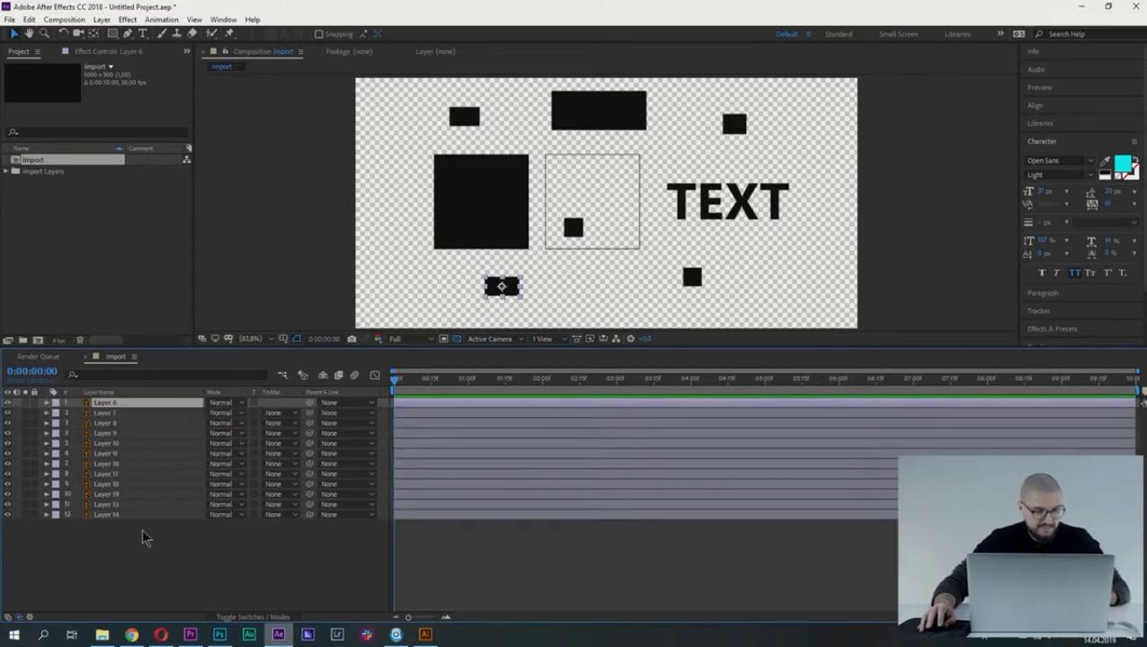
shift+click(125, 514)
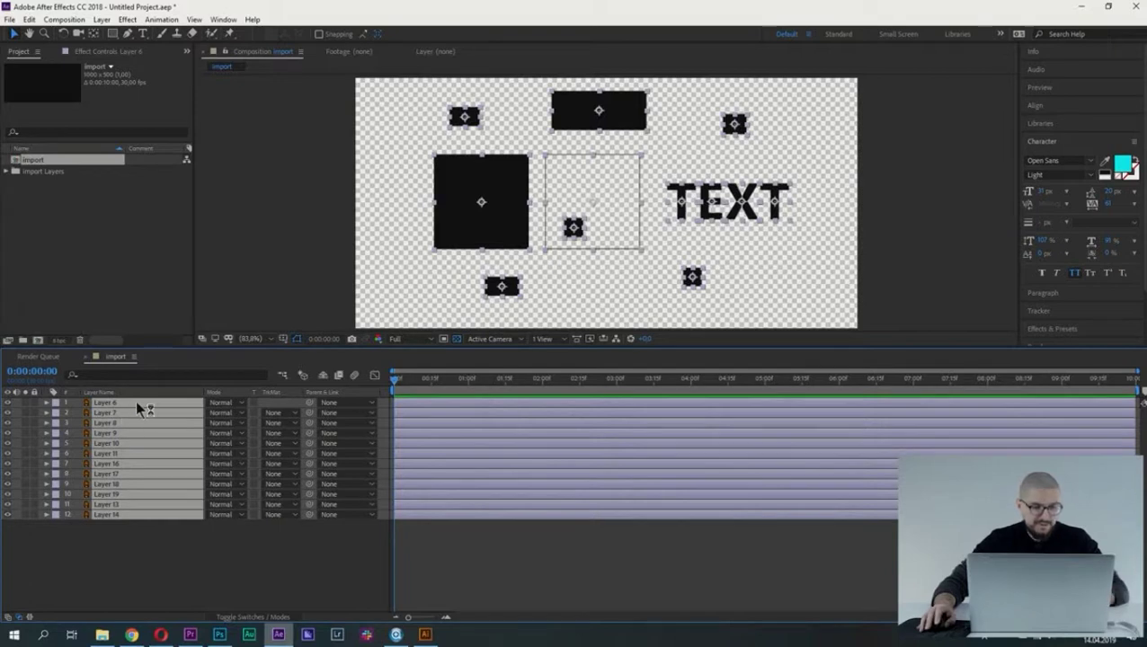
Create shapes from all twelve vector layers and move the Outlines layers to the top of the stack.
right_click(123, 405)
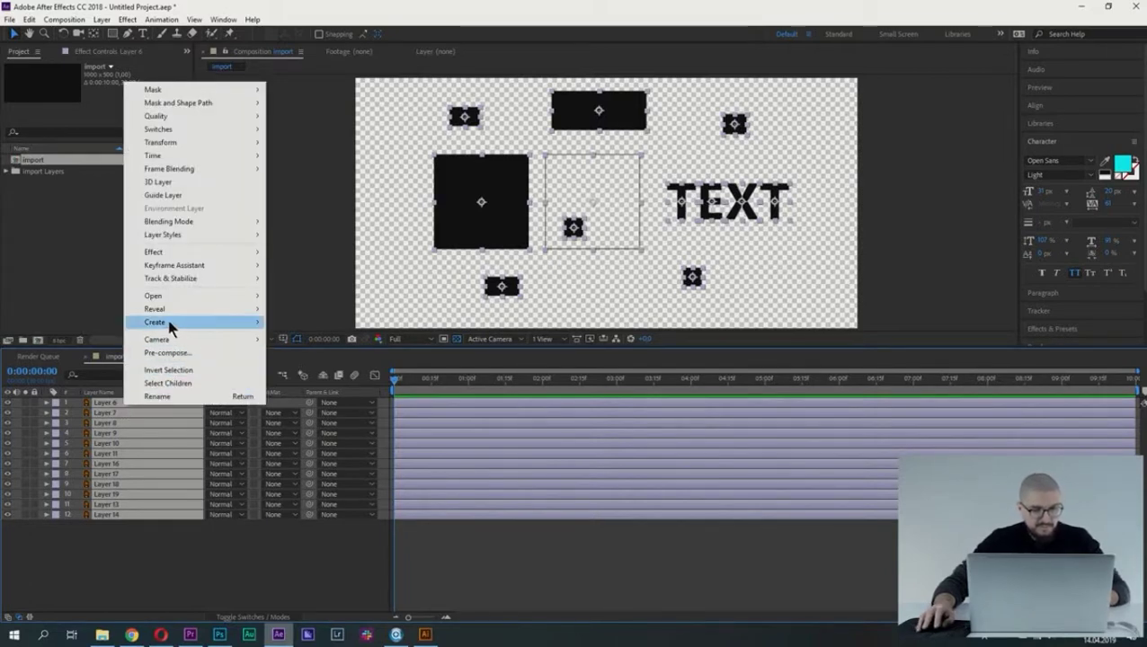
mouse_move(157, 324)
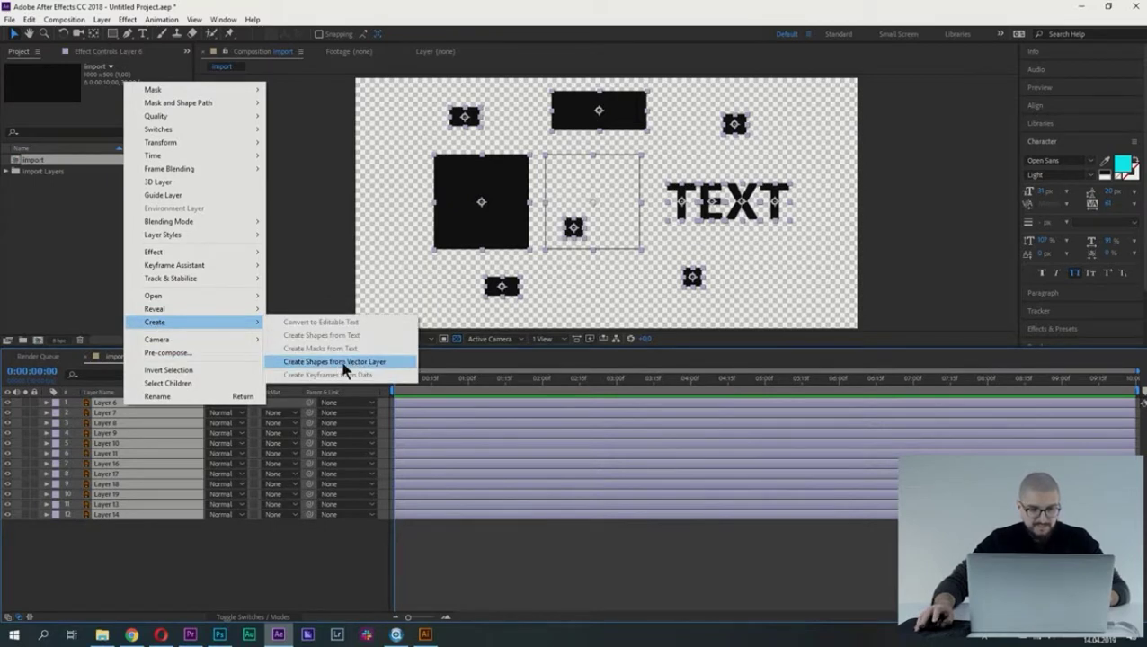
click(367, 363)
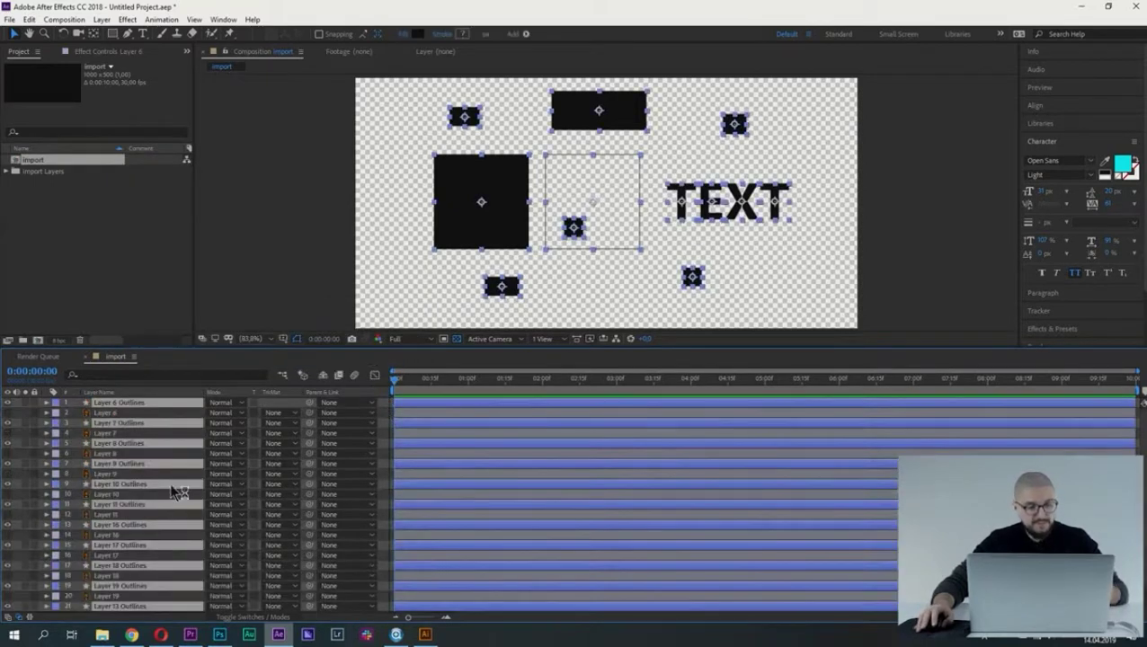
click(126, 430)
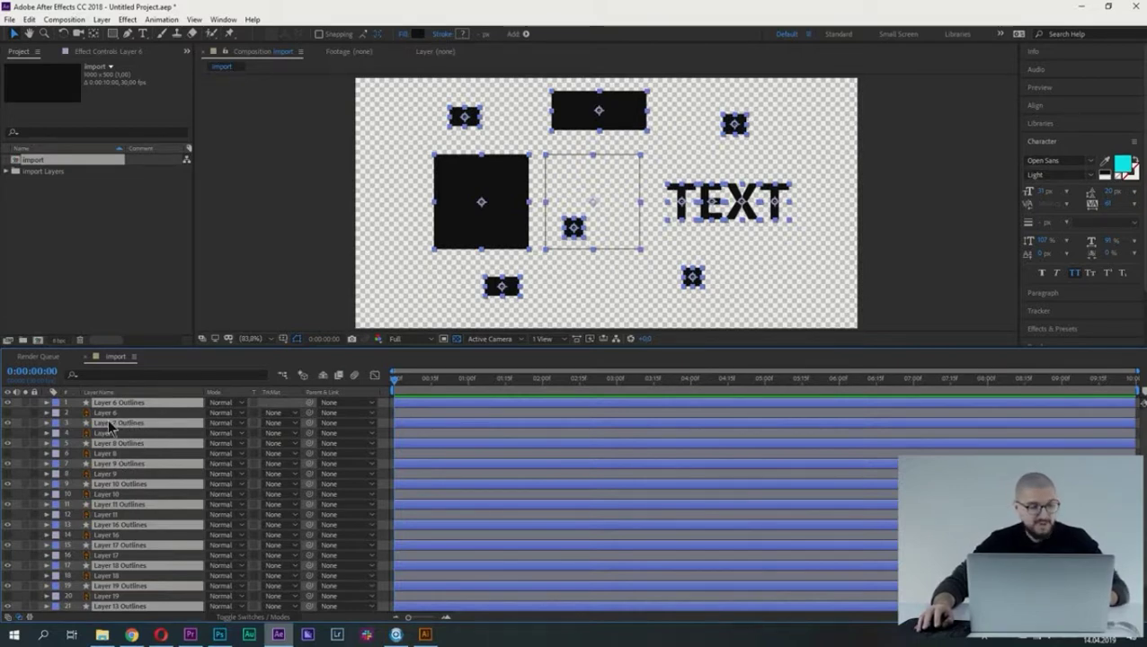
drag(107, 426, 113, 409)
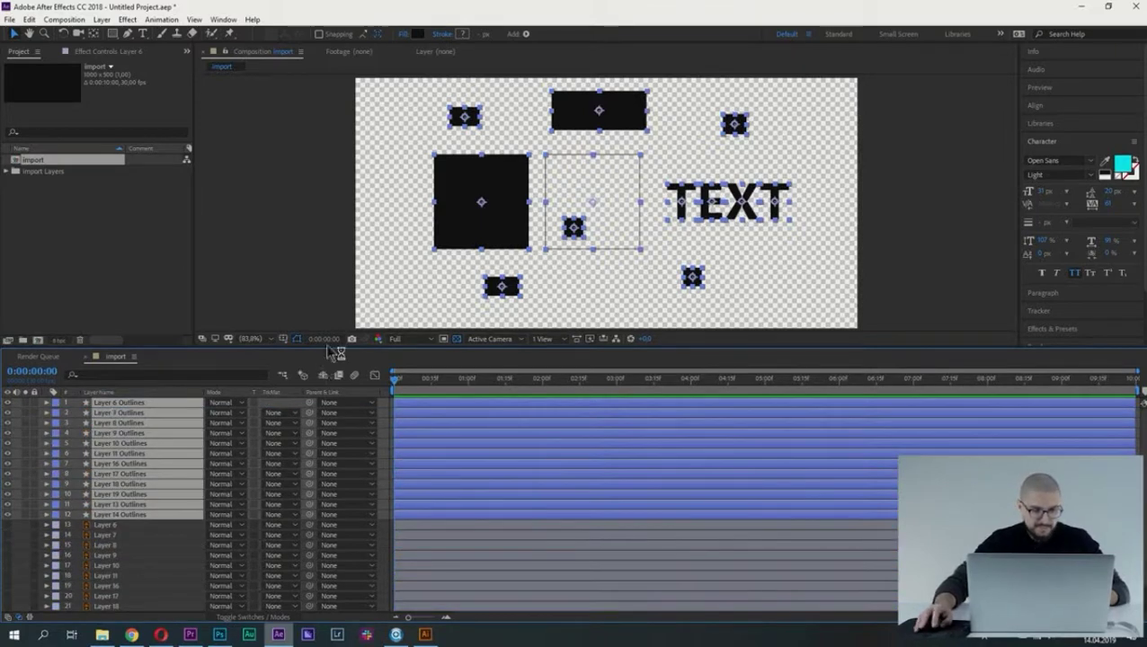
drag(325, 347, 343, 250)
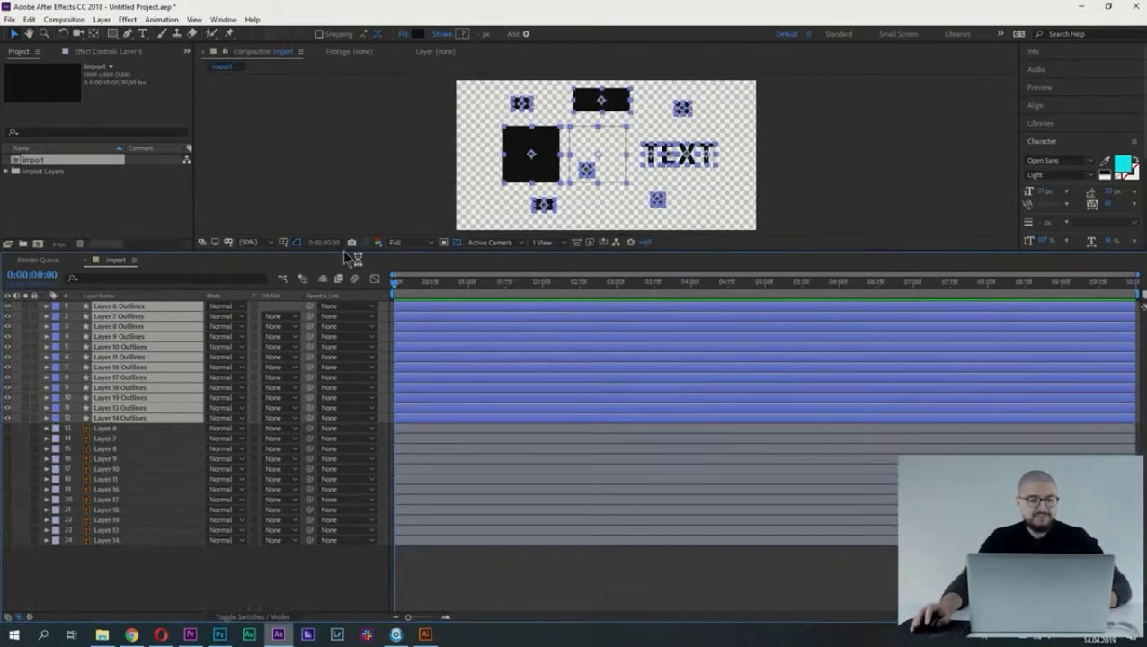
click(164, 592)
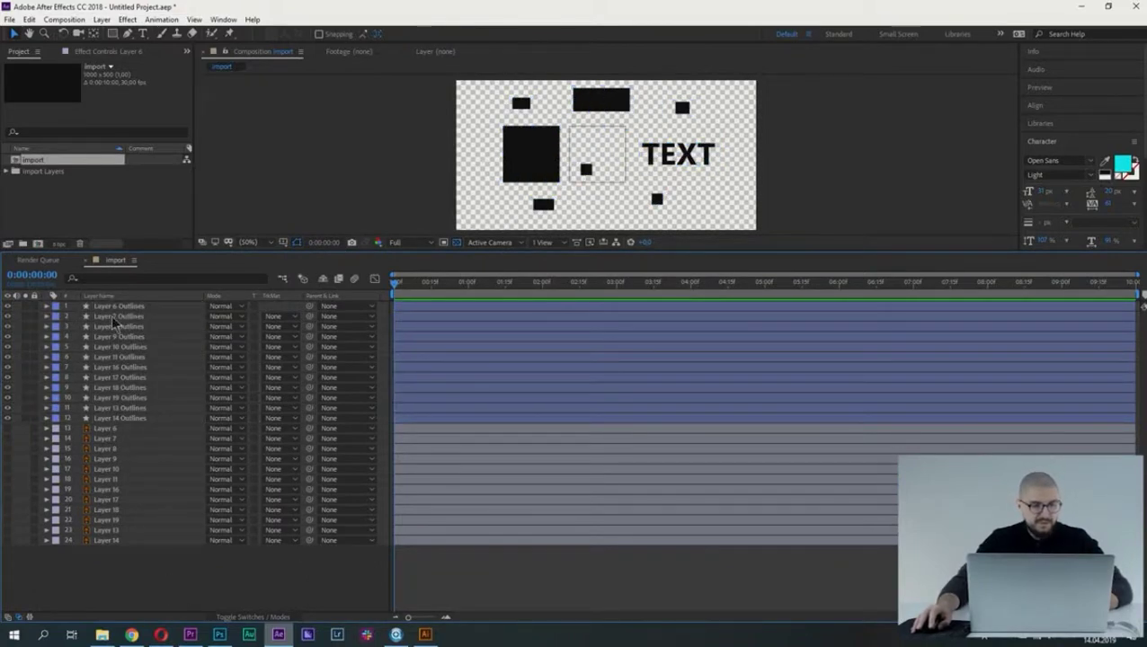
Hide layers 2–12 and view the Layer 6 Outlines shape at 100%.
drag(8, 319, 6, 420)
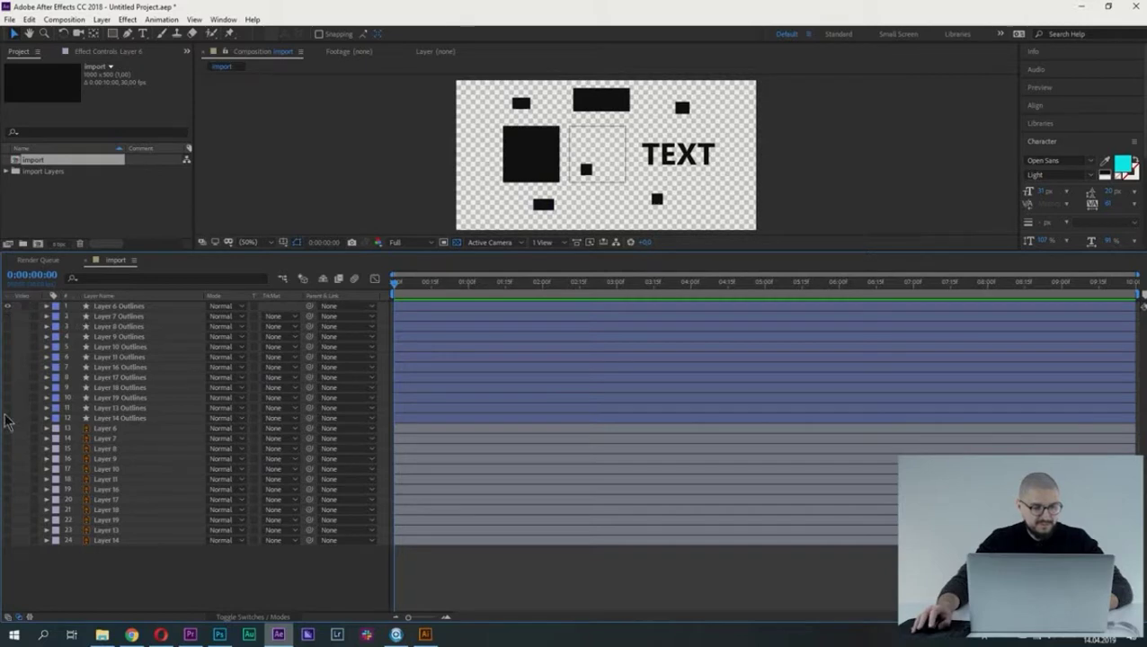
click(133, 307)
key(slash)
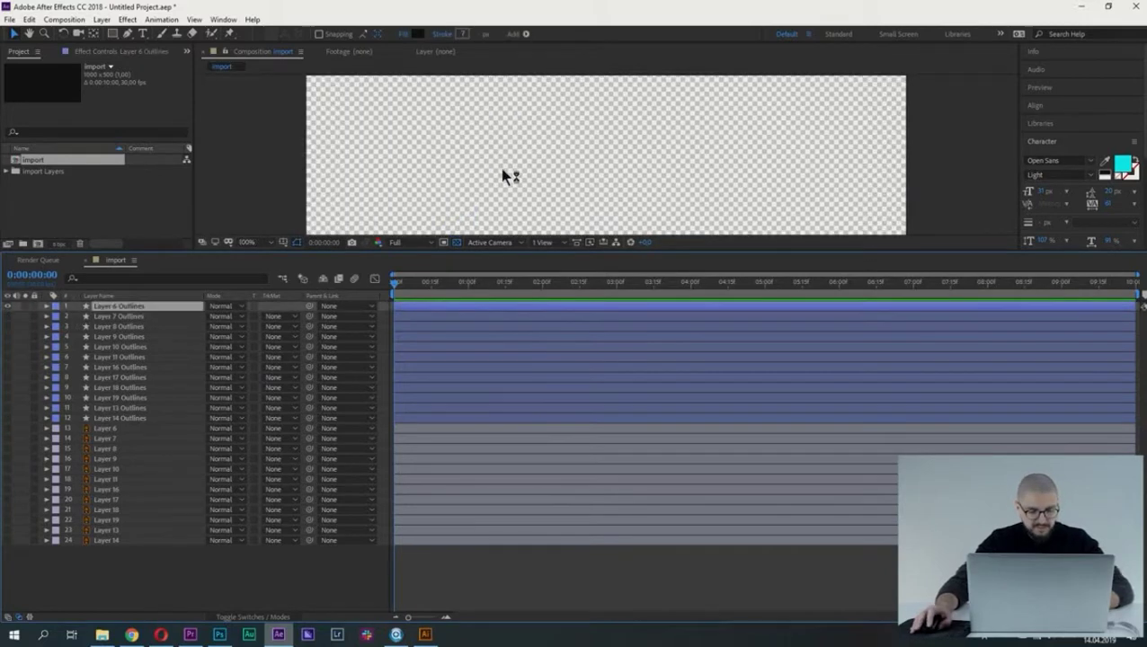
drag(527, 190, 583, 171)
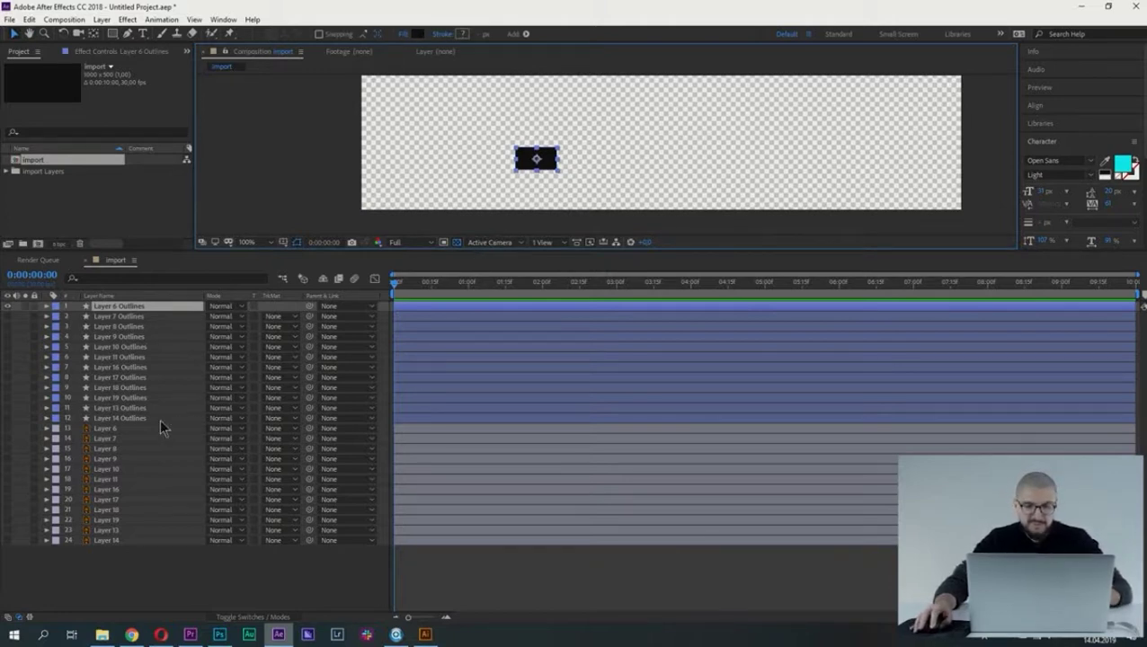
click(105, 431)
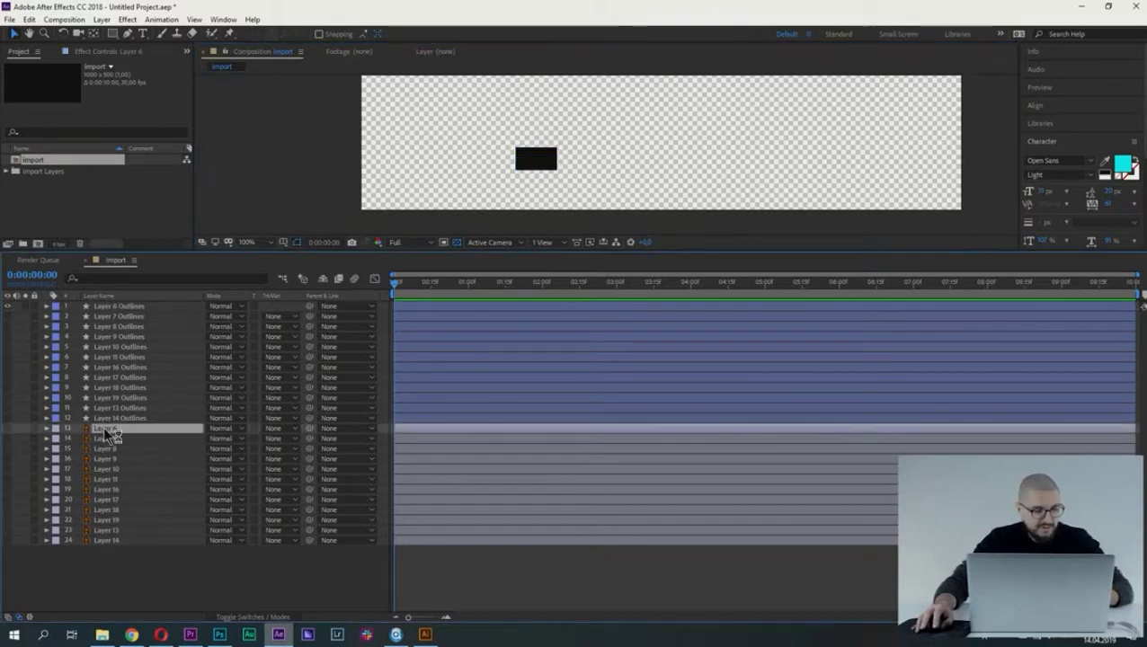
click(7, 306)
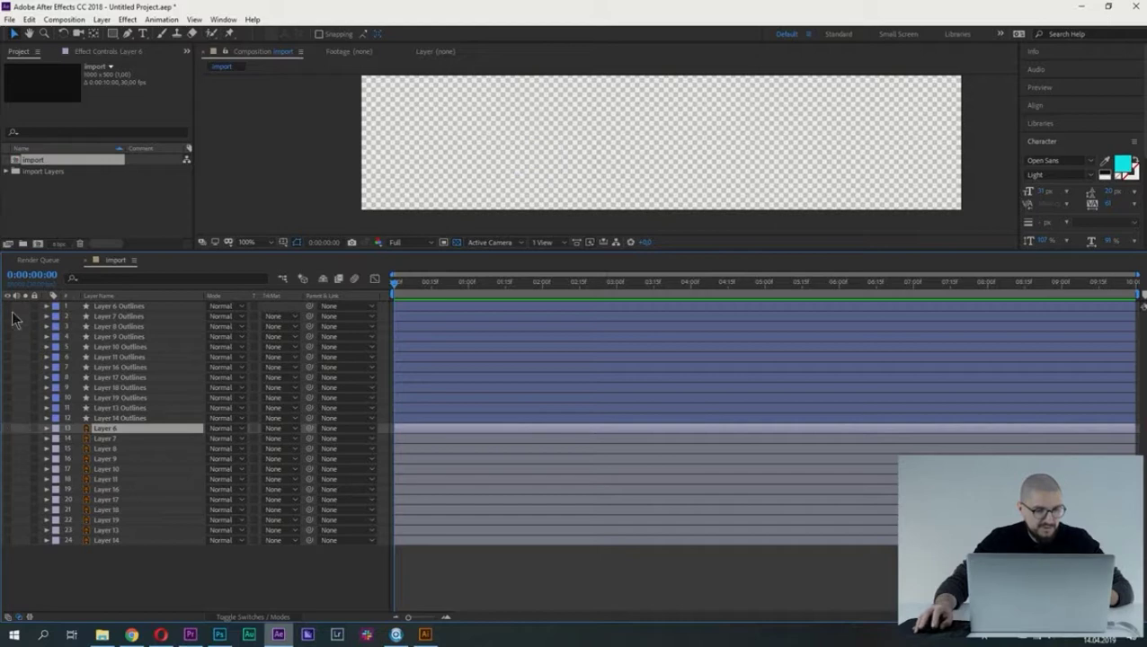
click(8, 305)
click(108, 306)
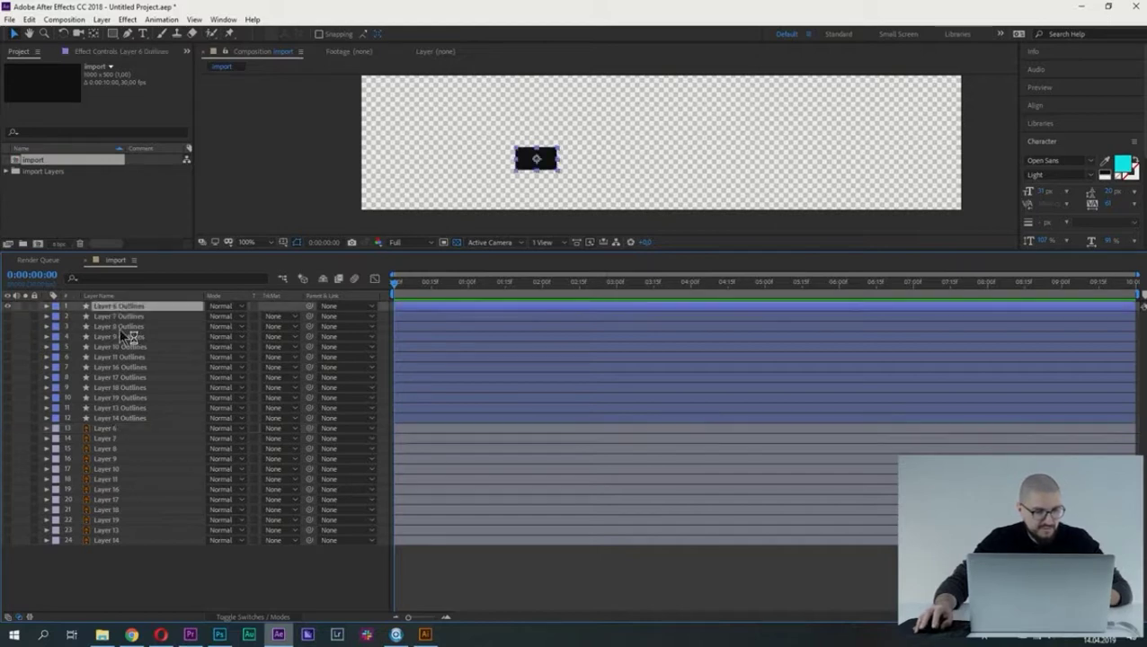
Twirl open Layer 6 Outlines > Contents > Group 1 > Path 1 to reveal its Path property.
click(47, 306)
click(58, 317)
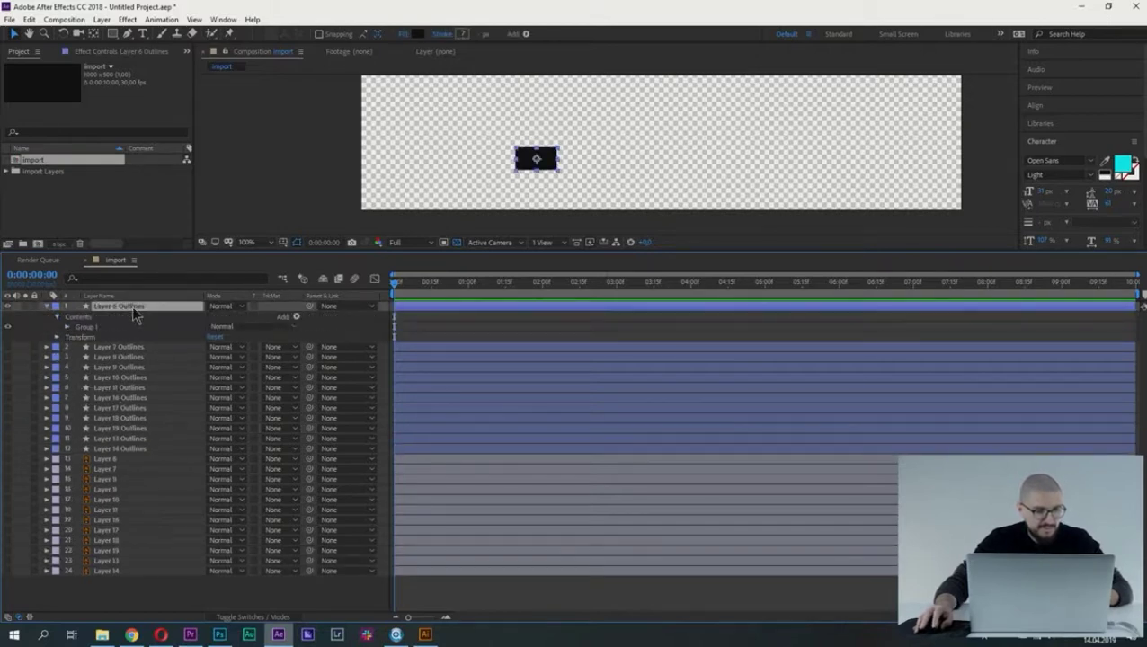
click(67, 327)
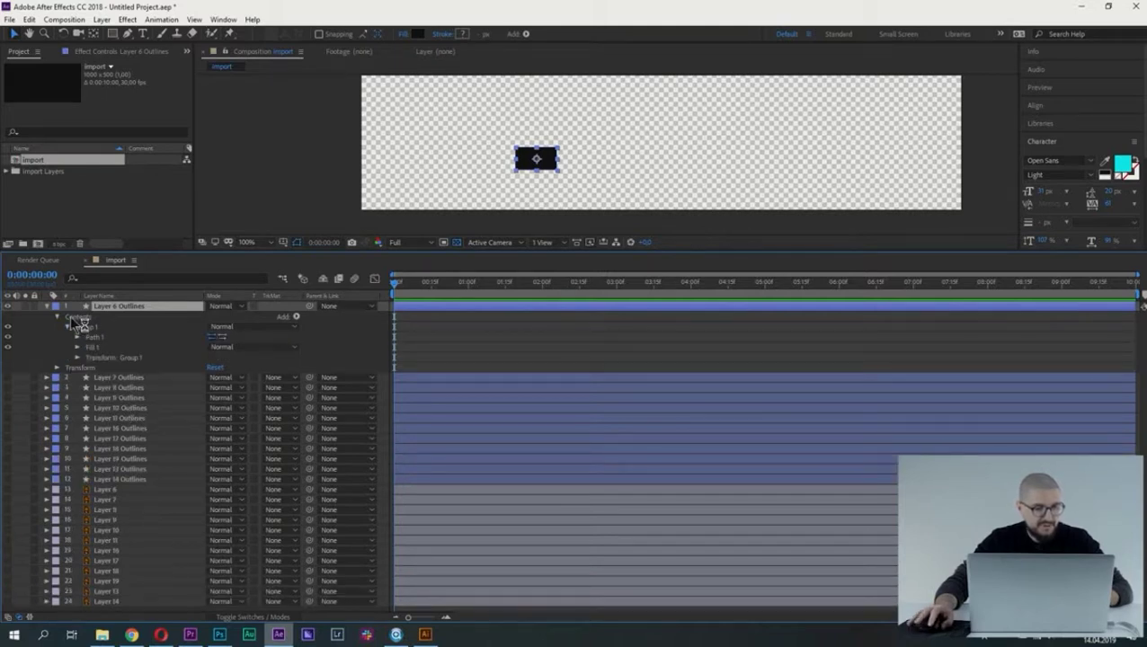
click(95, 338)
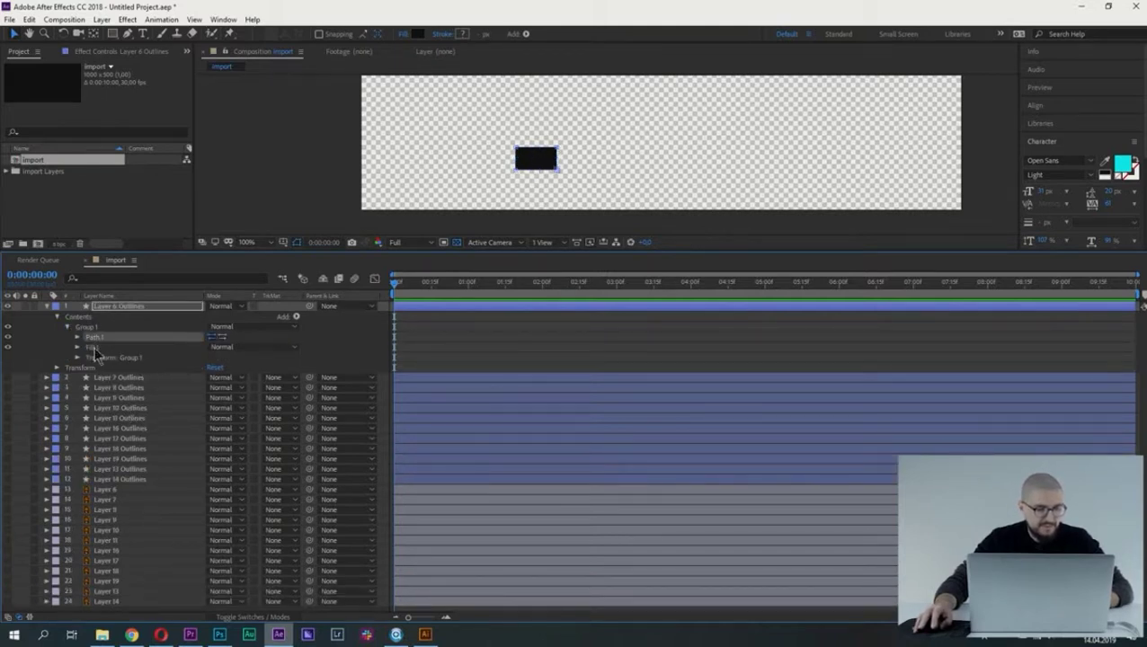
click(77, 337)
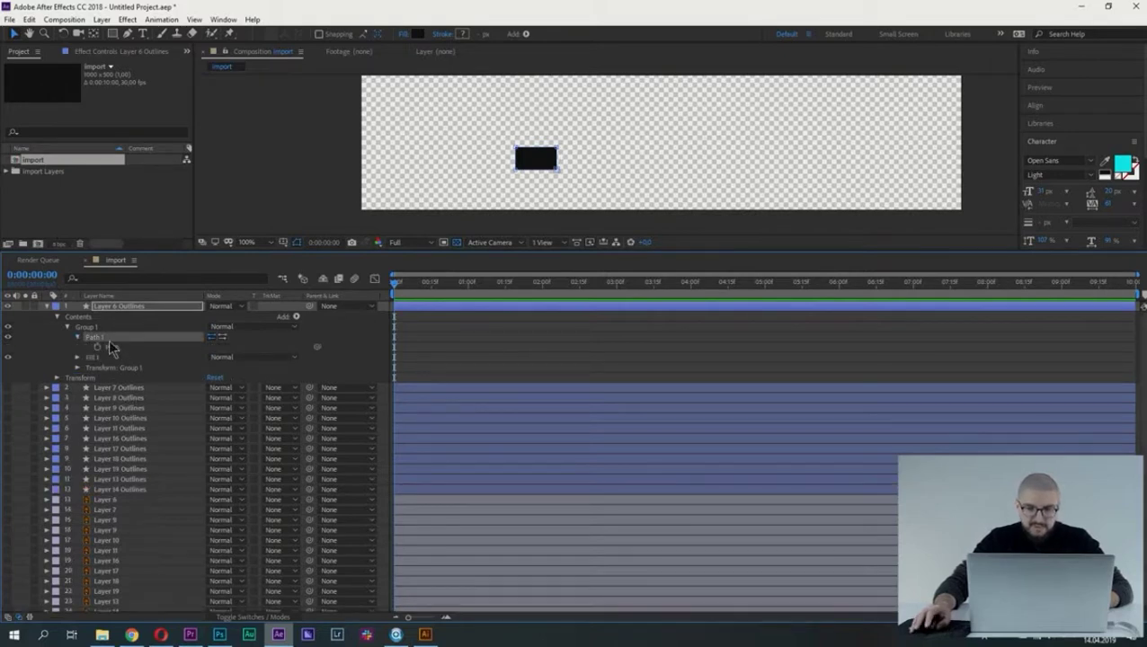
Drag the rectangle's right-hand corners to reshape its path into a two-triangle zigzag.
scroll(544, 150, up, 2)
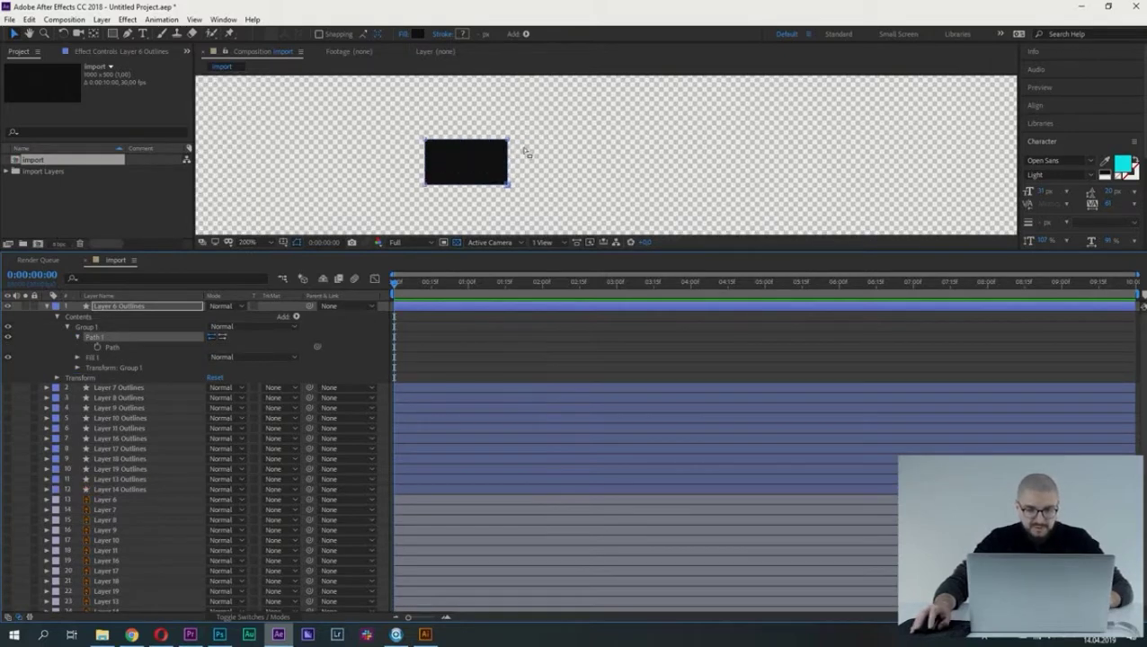
mouse_move(509, 142)
mouse_down()
mouse_move(615, 131)
mouse_move(594, 142)
mouse_move(636, 144)
mouse_up()
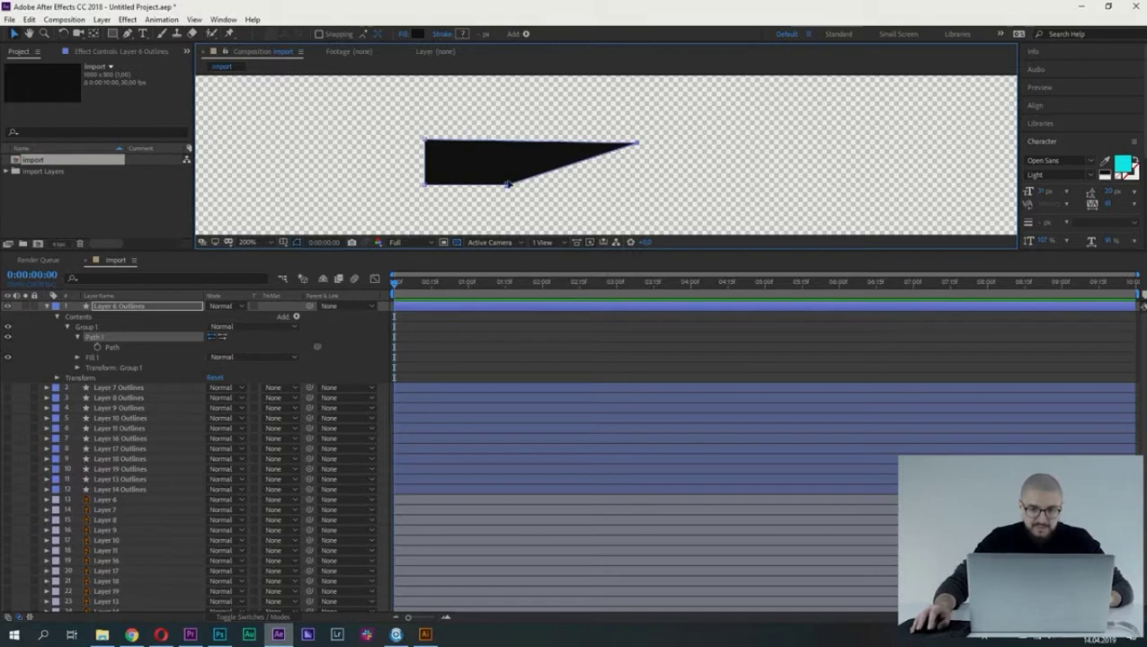
drag(508, 183, 521, 112)
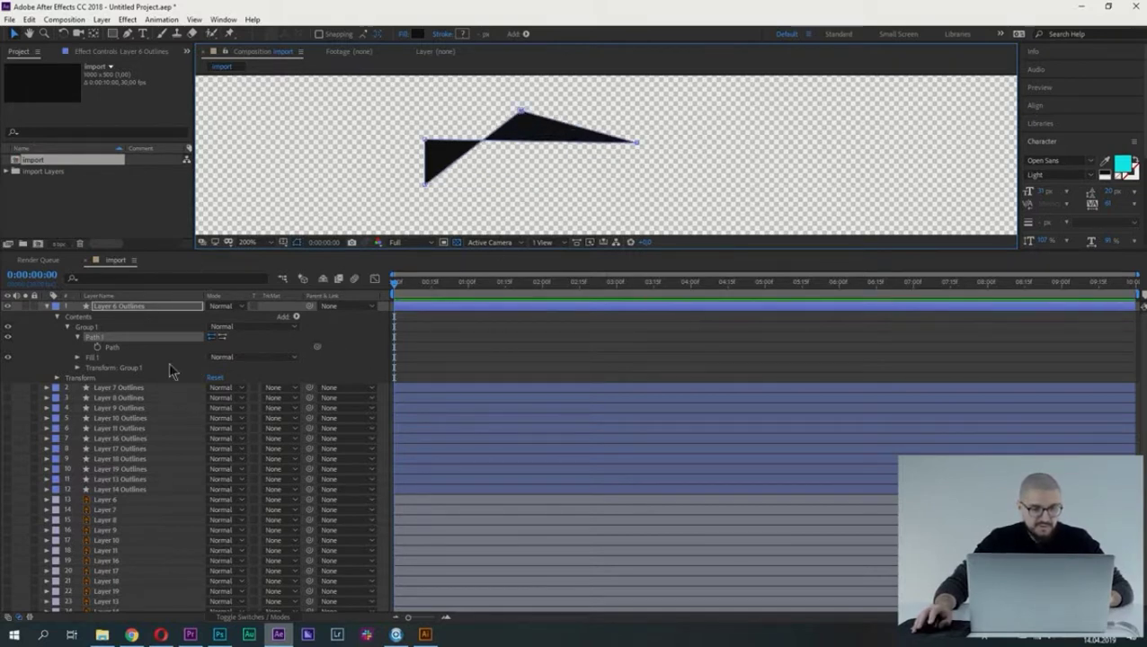
click(389, 340)
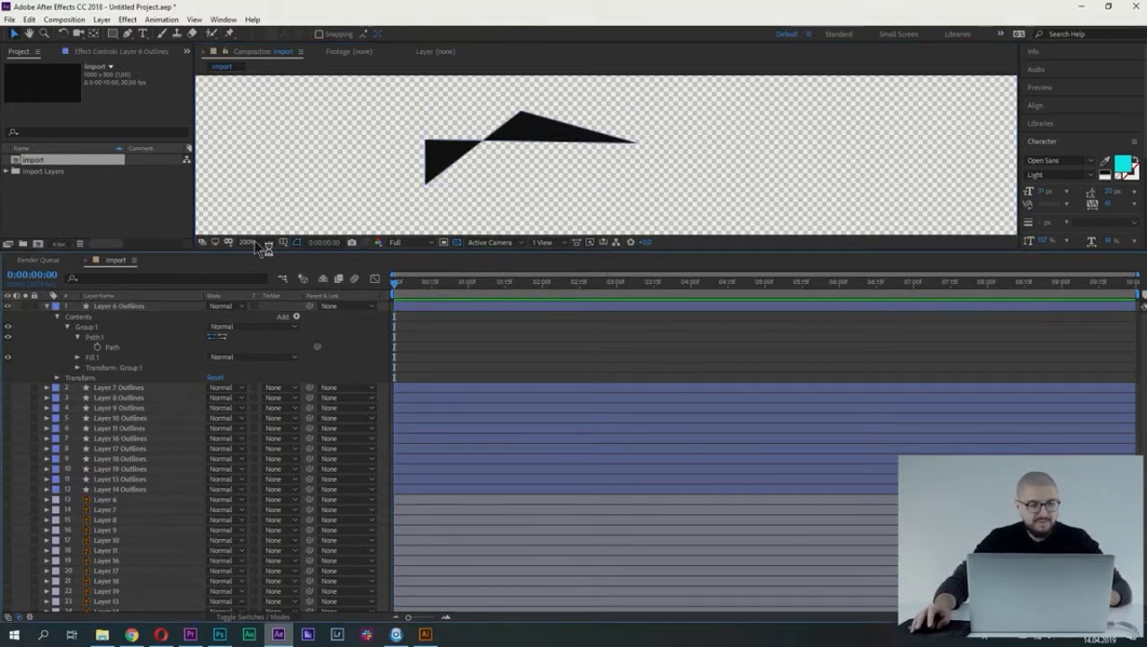
Reselect Layer 6 Outlines and collapse its expanded shape properties with U.
click(117, 306)
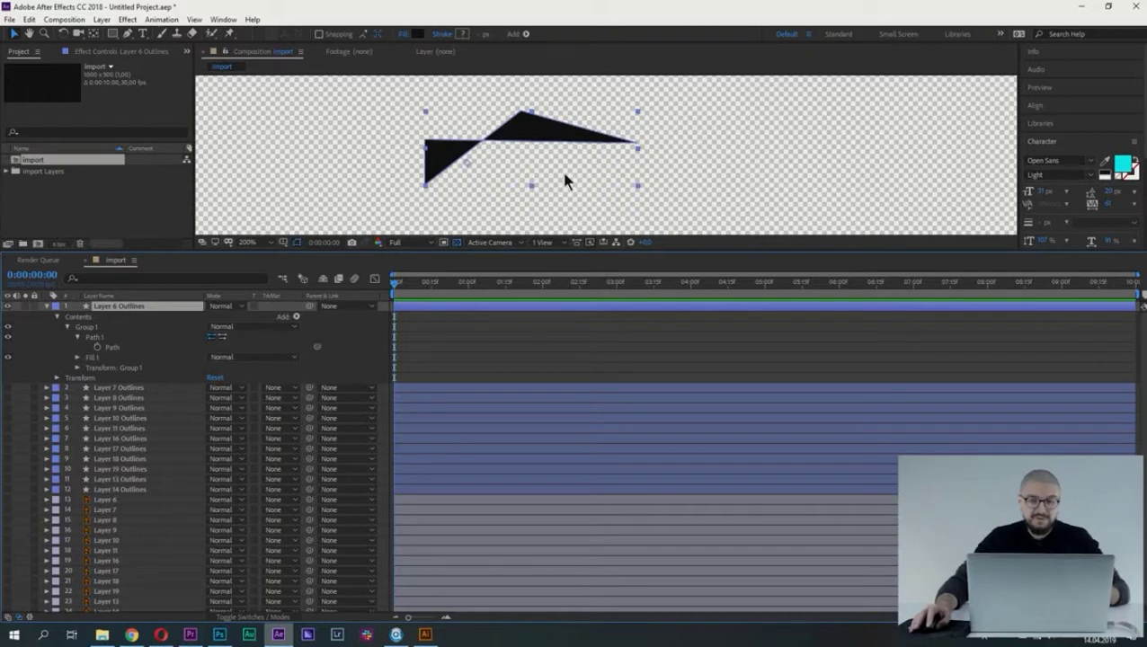
click(716, 141)
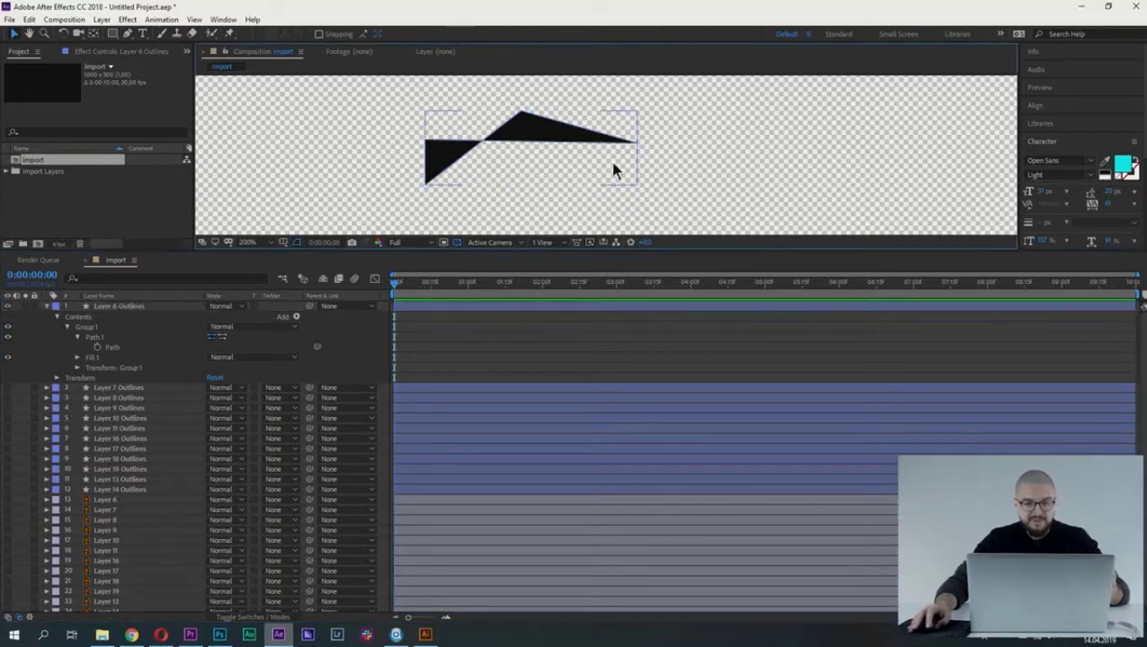
click(120, 307)
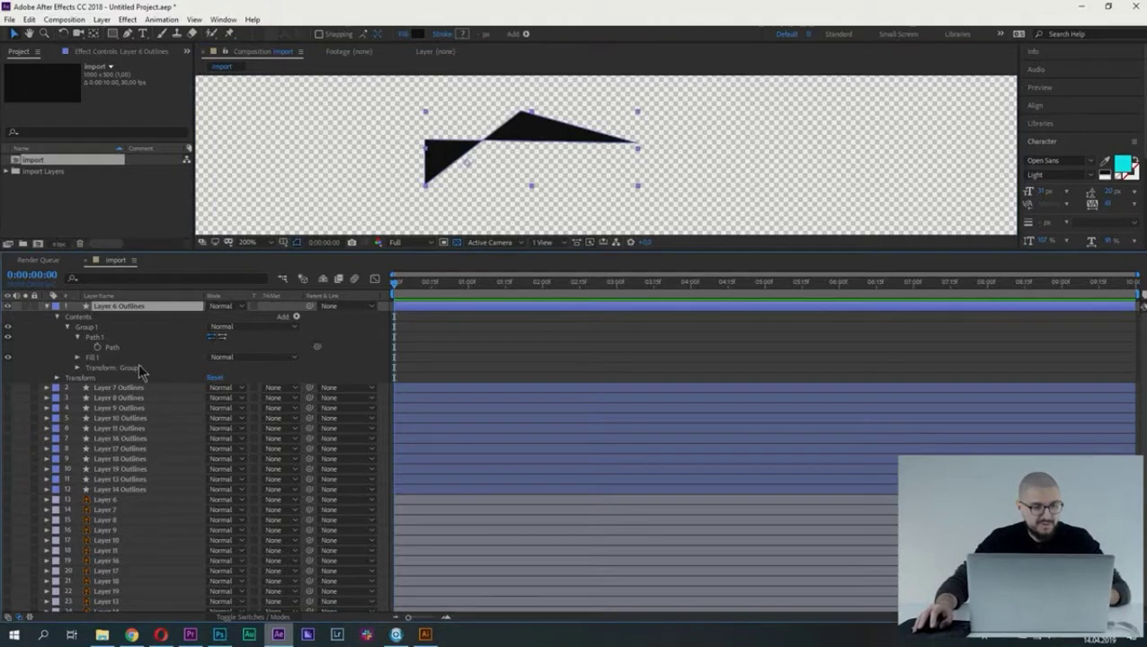
click(50, 308)
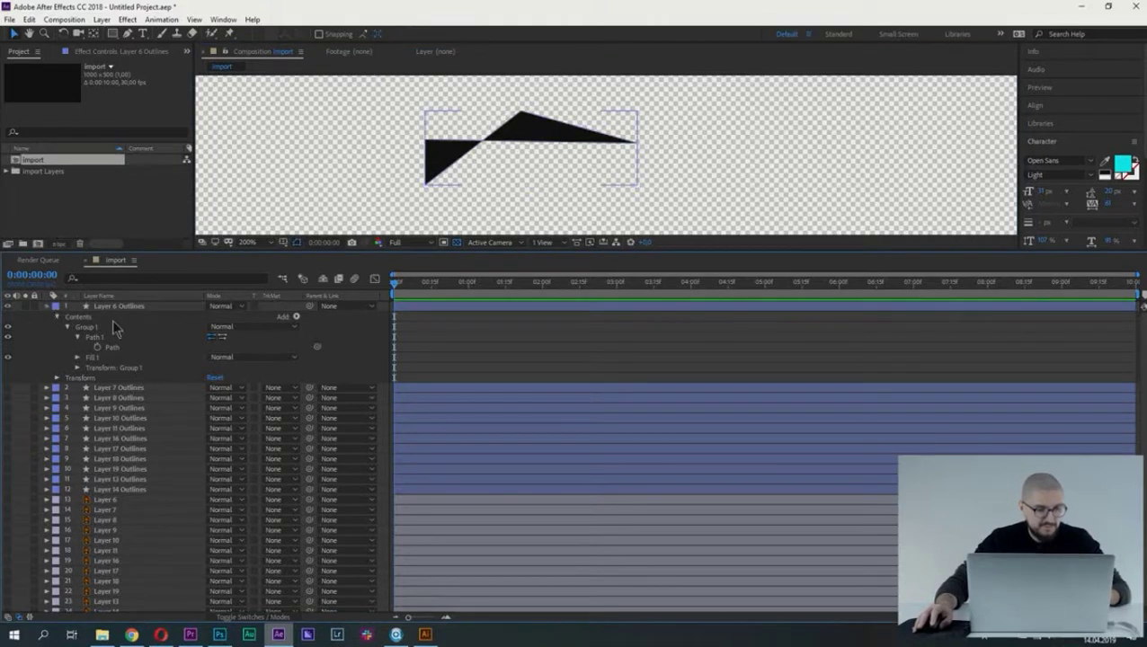
key(u)
click(113, 306)
Hide Layer 6 Outlines, show the original Layer 6, test converting it to shapes, then undo.
click(8, 306)
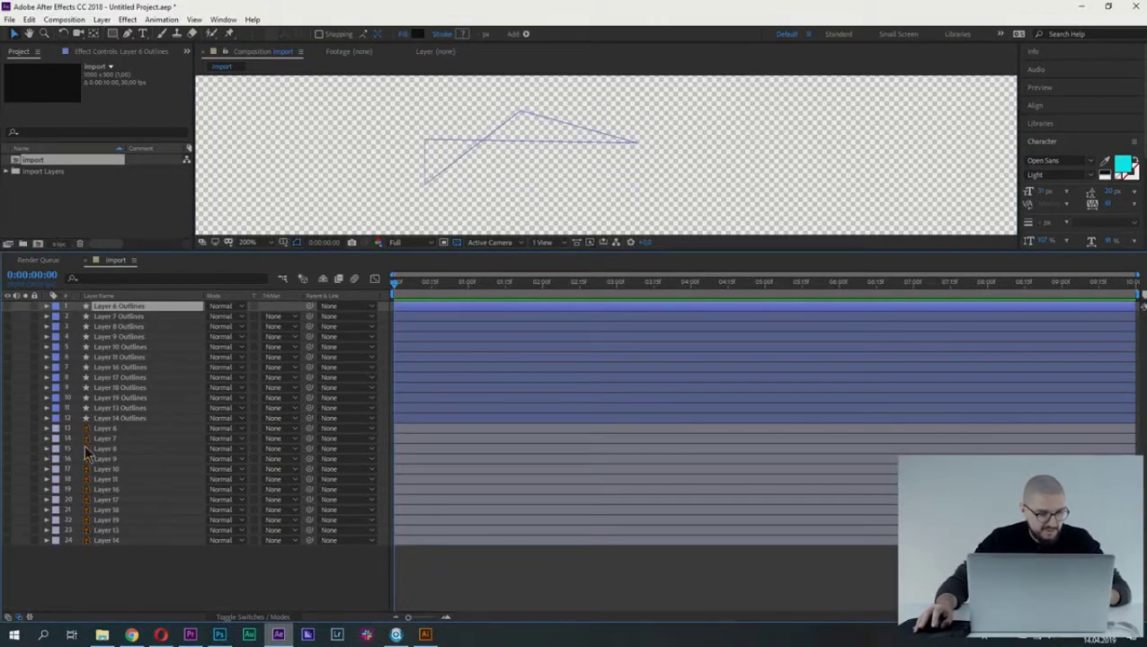
click(85, 430)
click(8, 428)
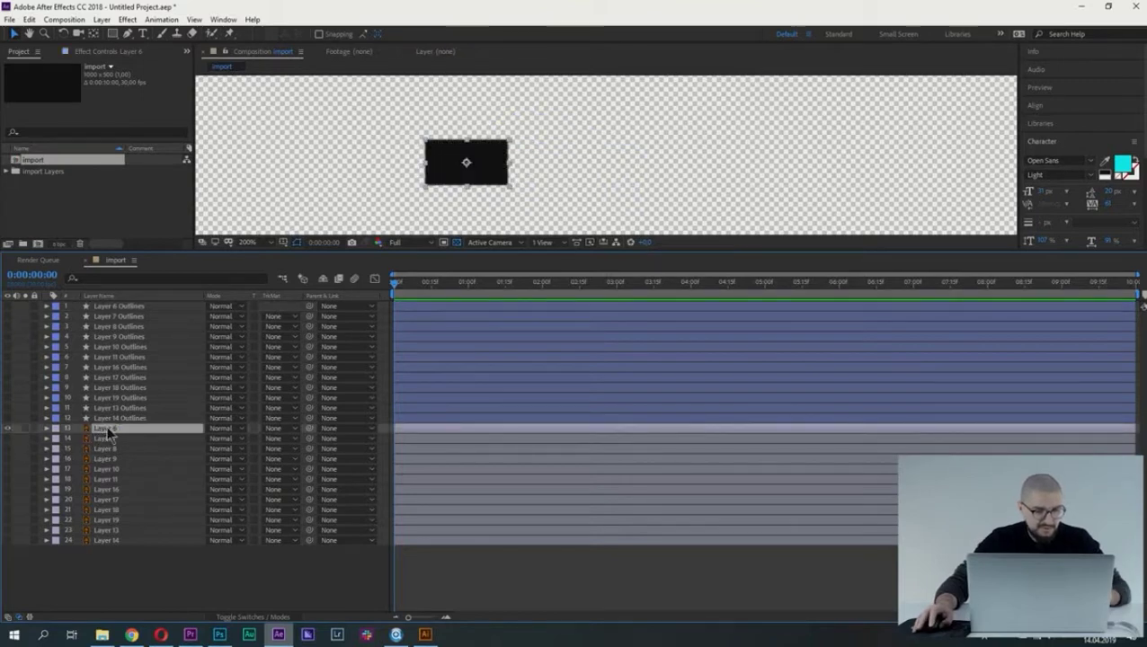
right_click(106, 429)
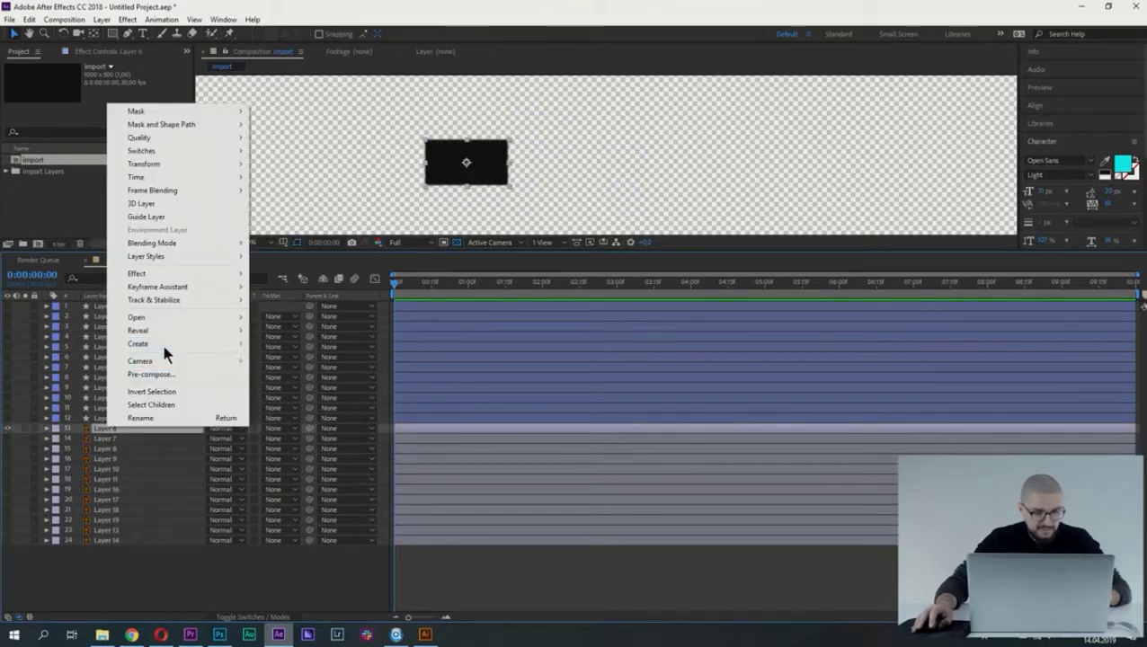
mouse_move(167, 352)
click(310, 384)
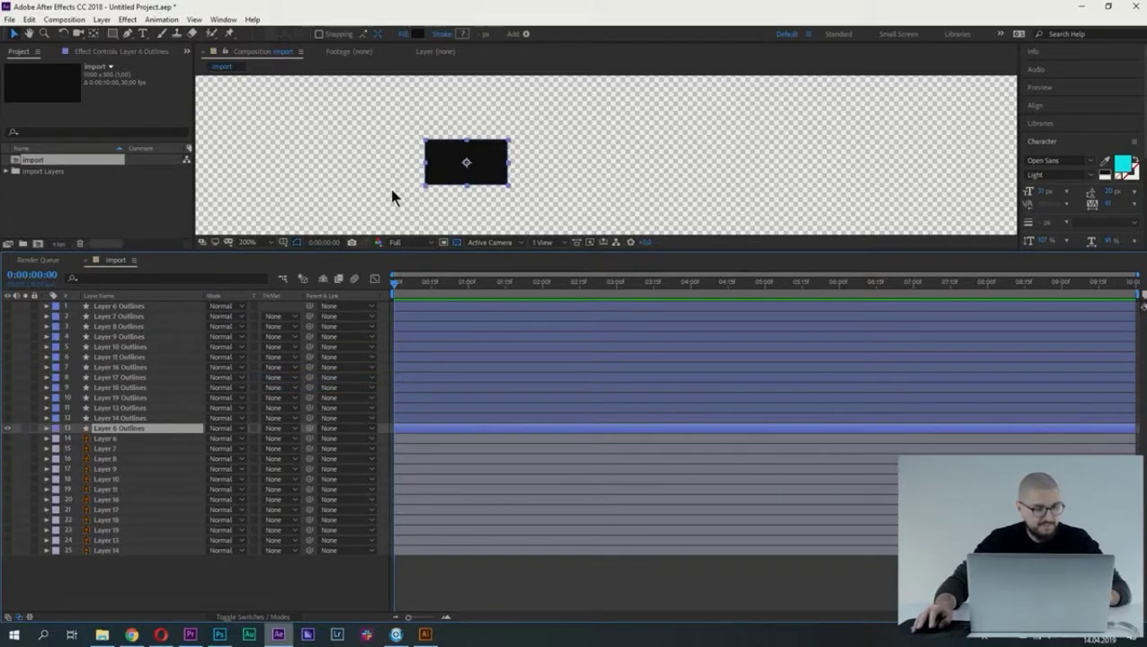
key(ctrl+z)
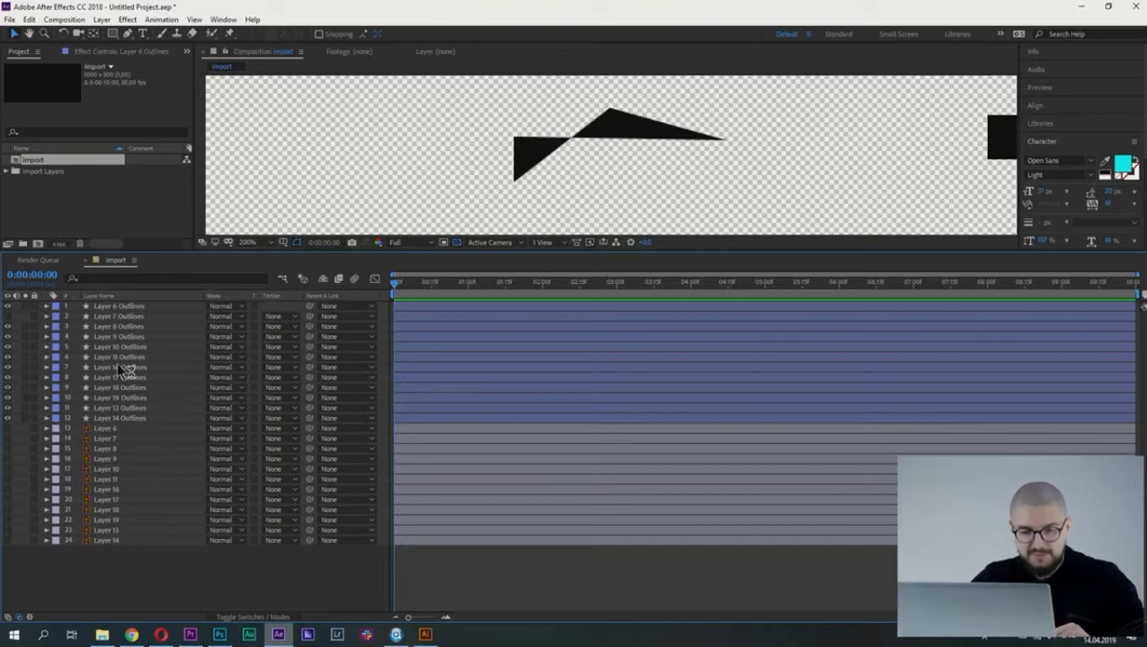
Select all 24 layers in the timeline, then bring up import.ai in Illustrator.
key(ctrl+a)
click(106, 593)
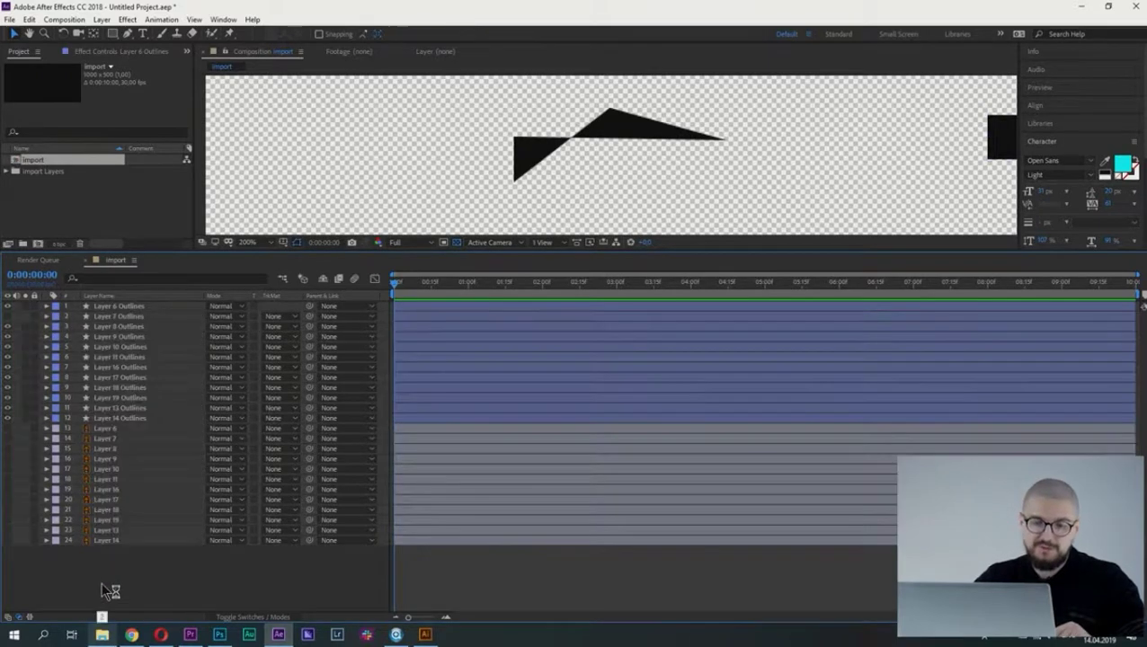
drag(124, 580, 121, 307)
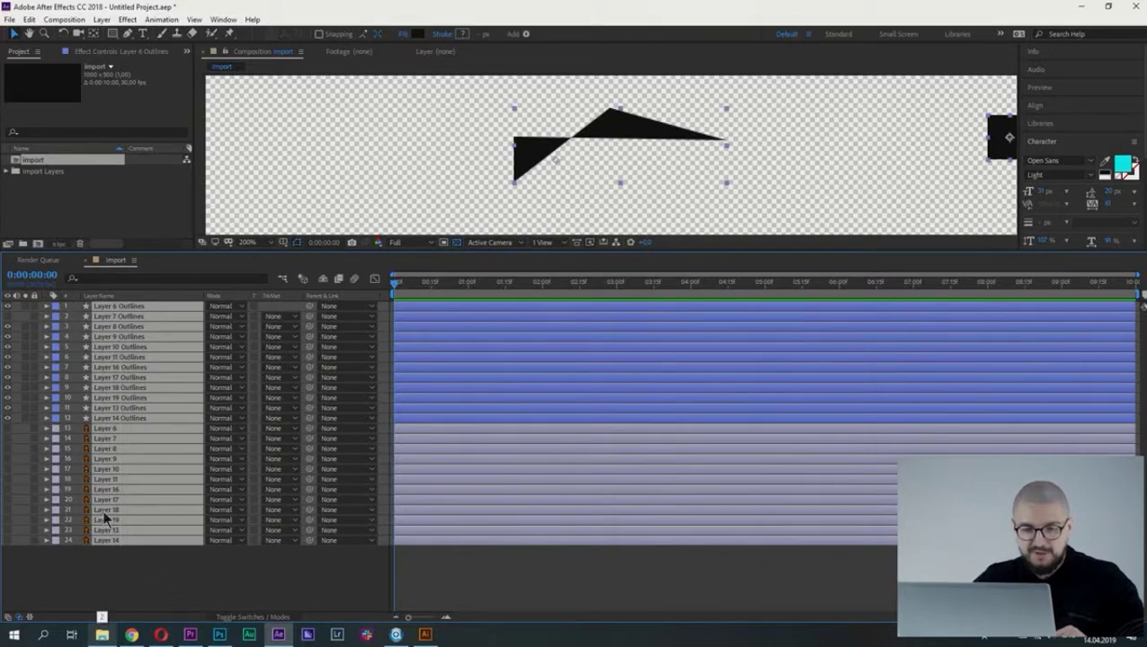
click(115, 566)
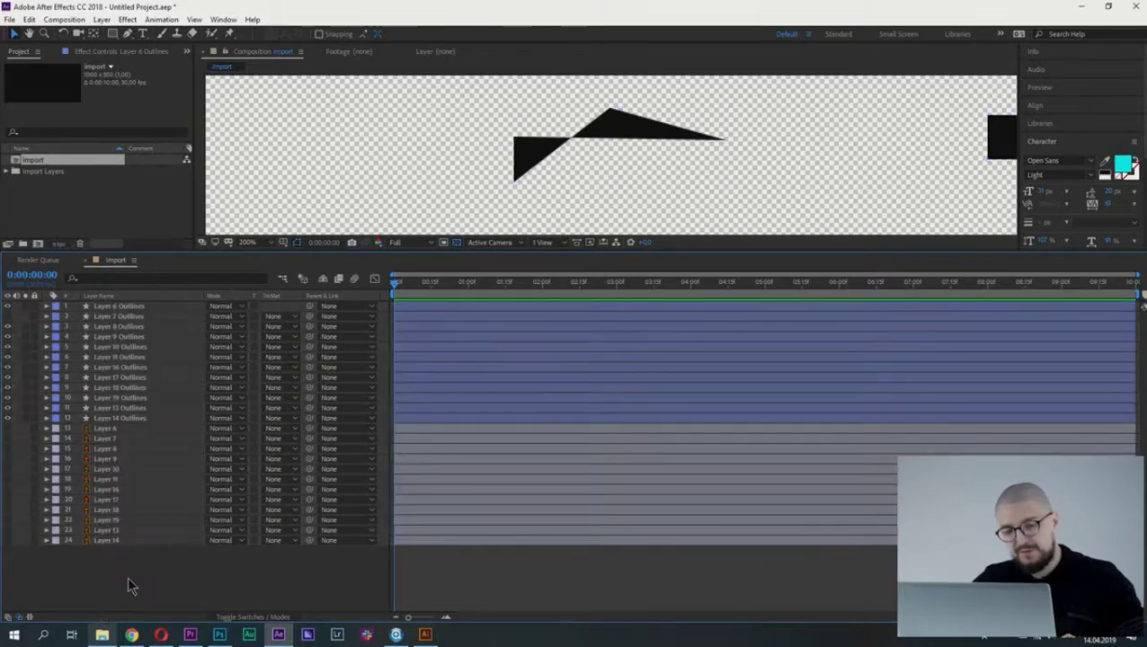
drag(126, 586, 126, 310)
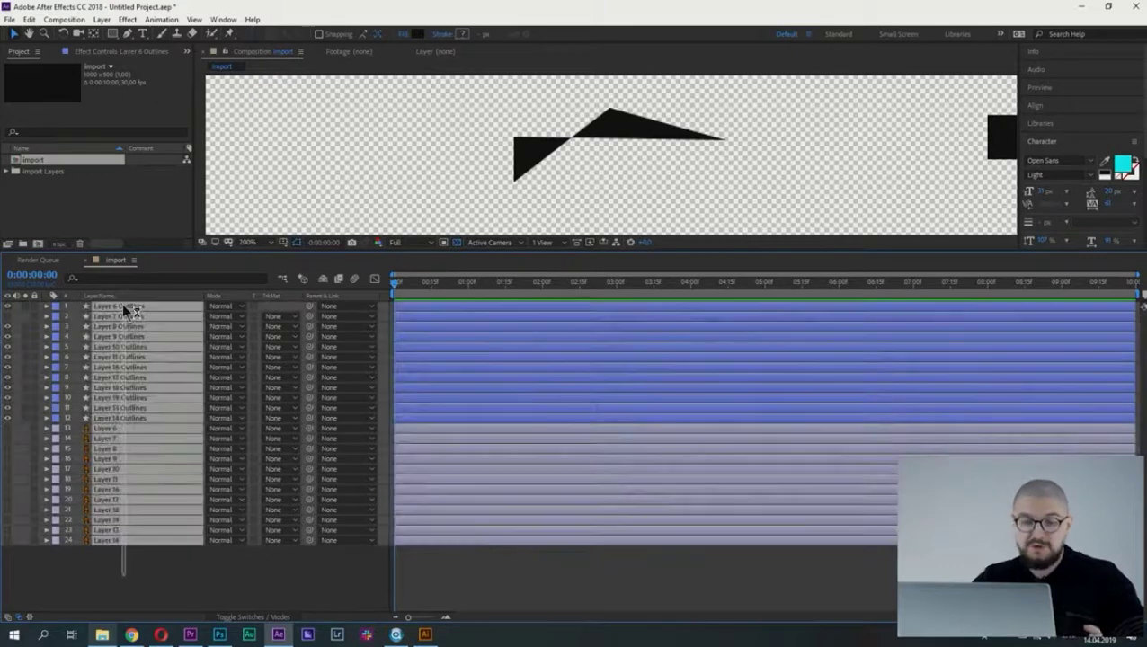
click(427, 635)
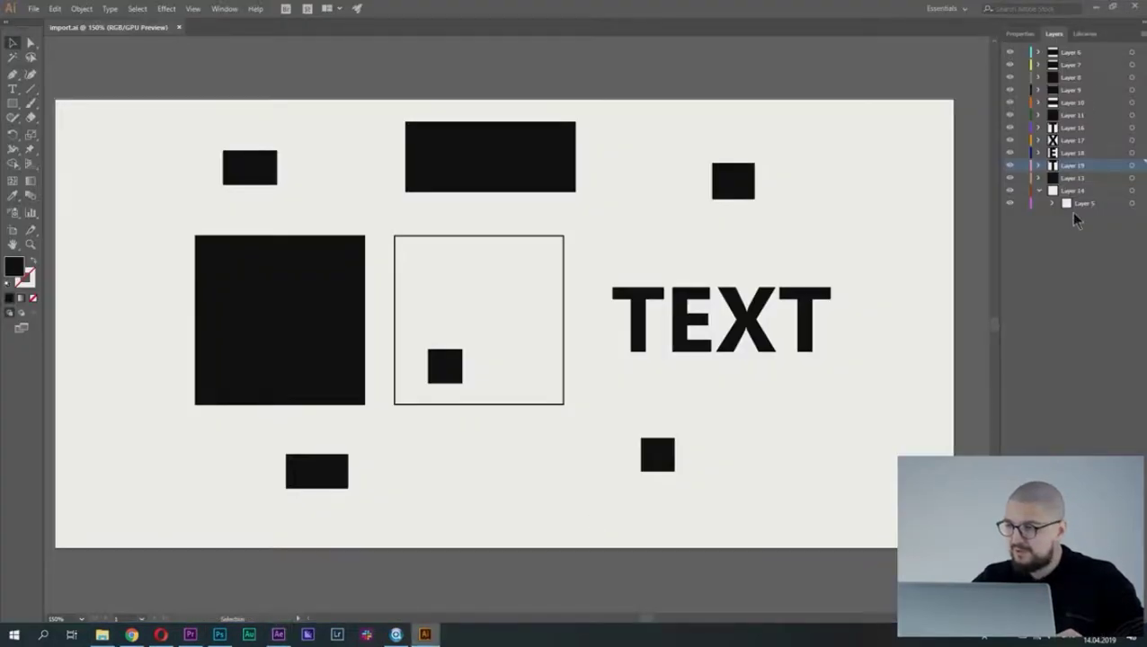
Inspect the letter layers 16–18 and Layer 11, cancelling a first rename of Layer 16.
click(1071, 154)
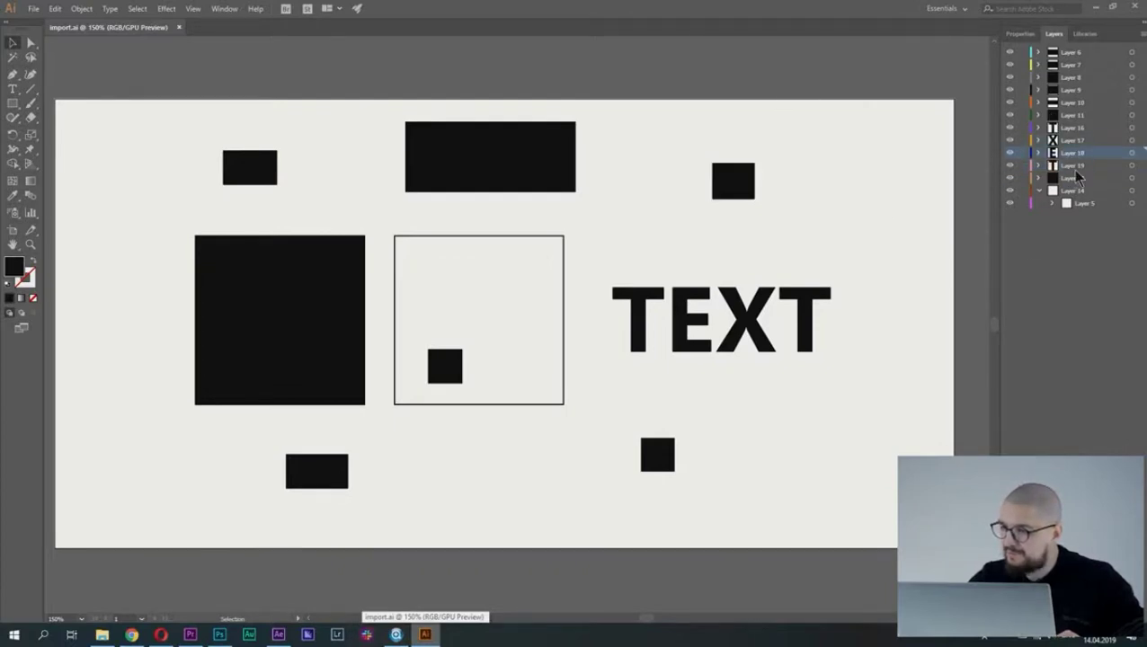
click(1066, 142)
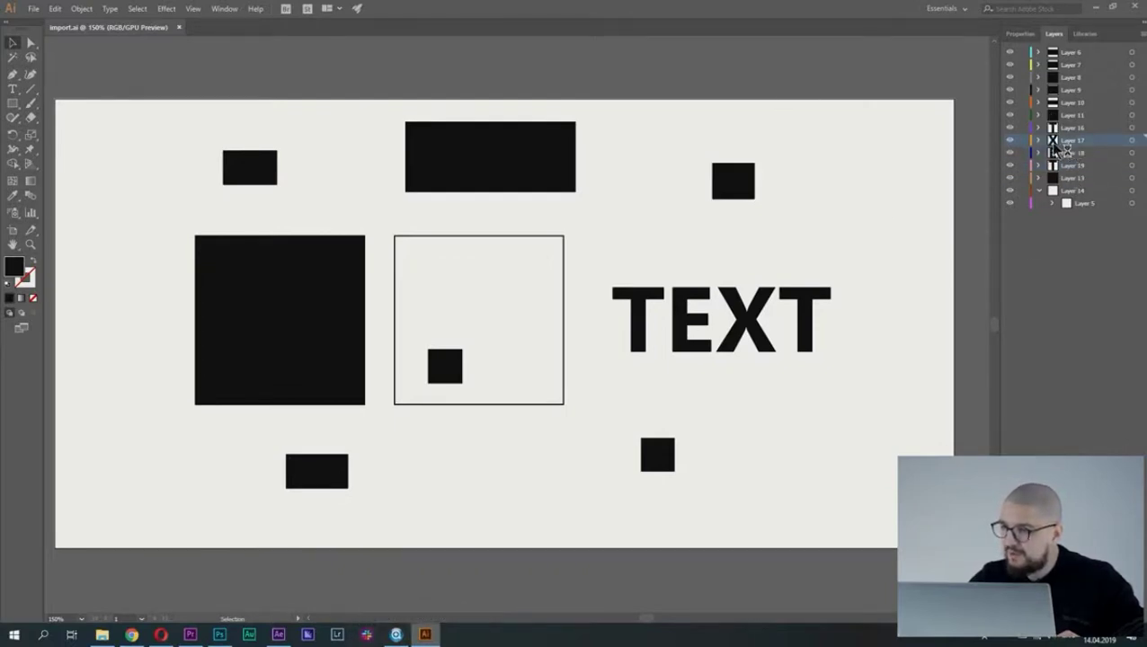
click(1076, 129)
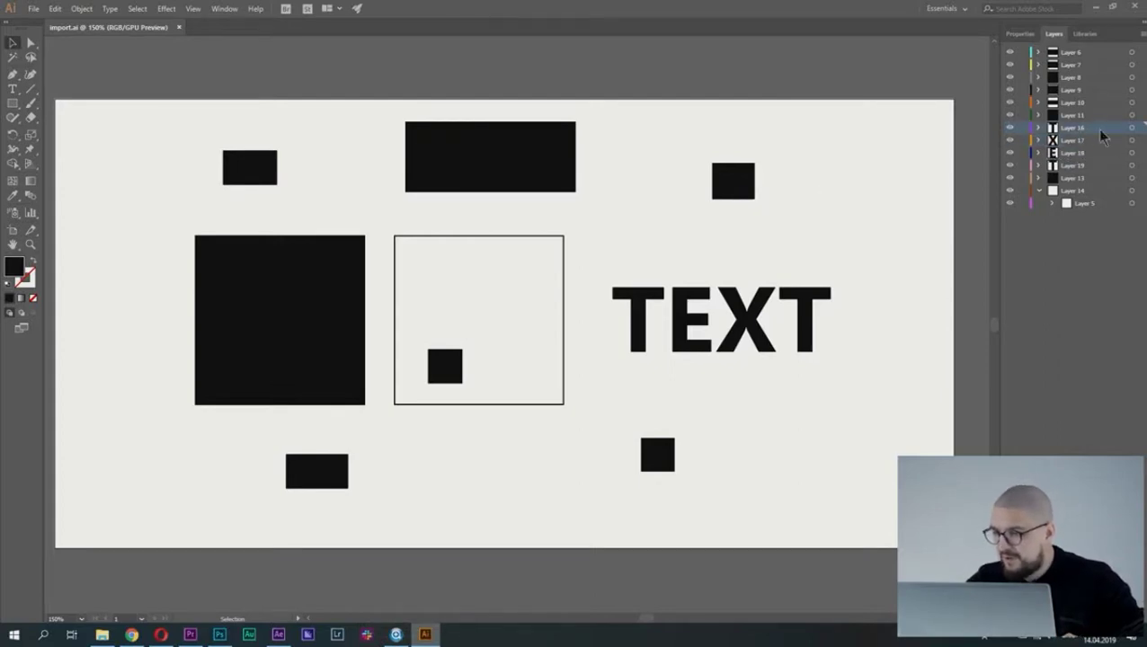
click(1098, 116)
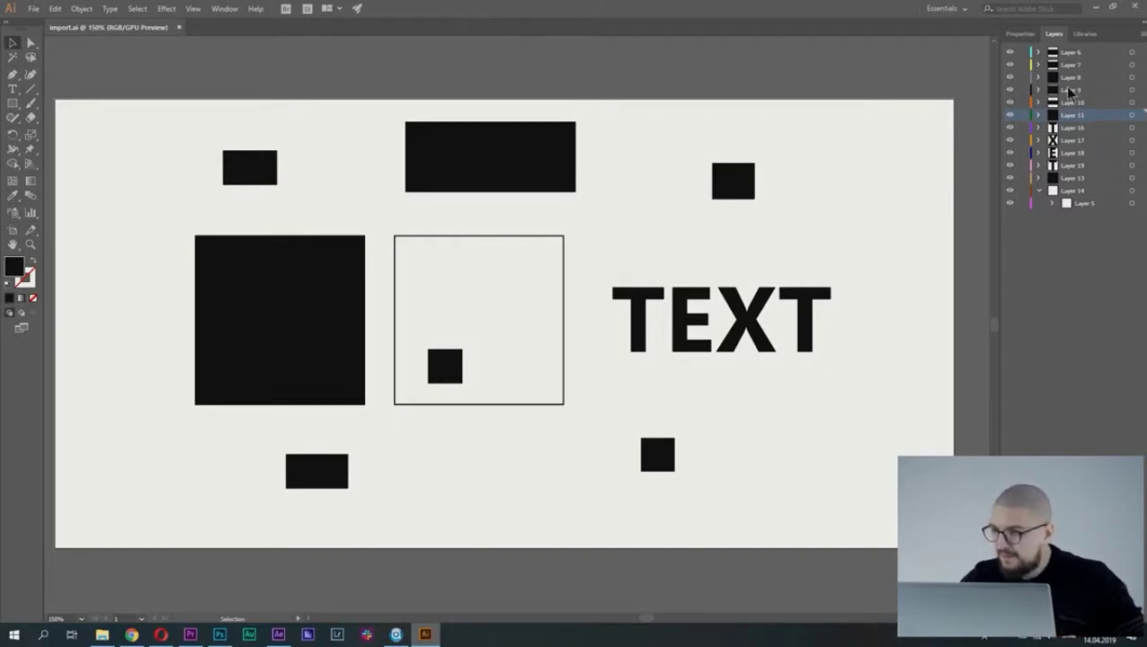
click(1068, 130)
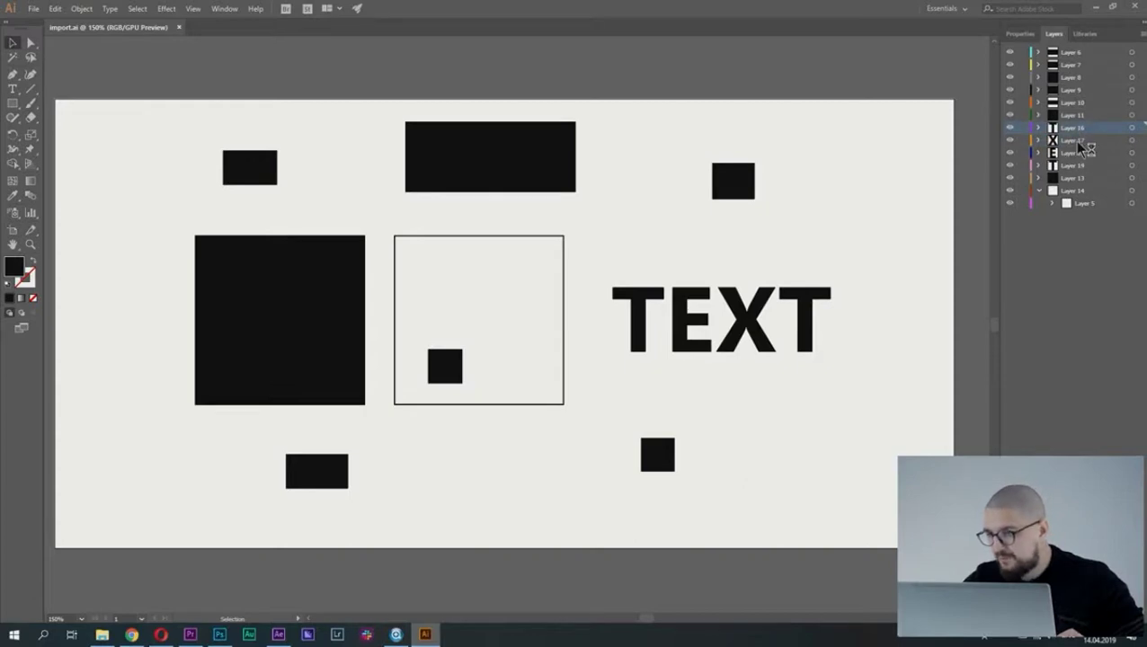
double_click(1072, 129)
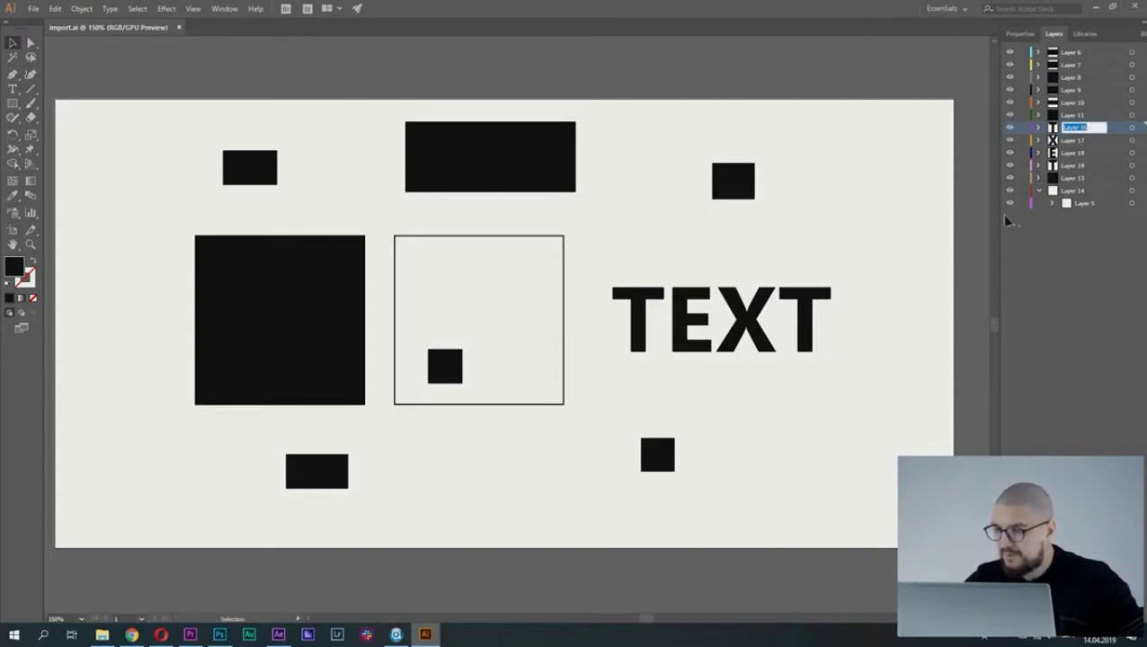
click(1060, 235)
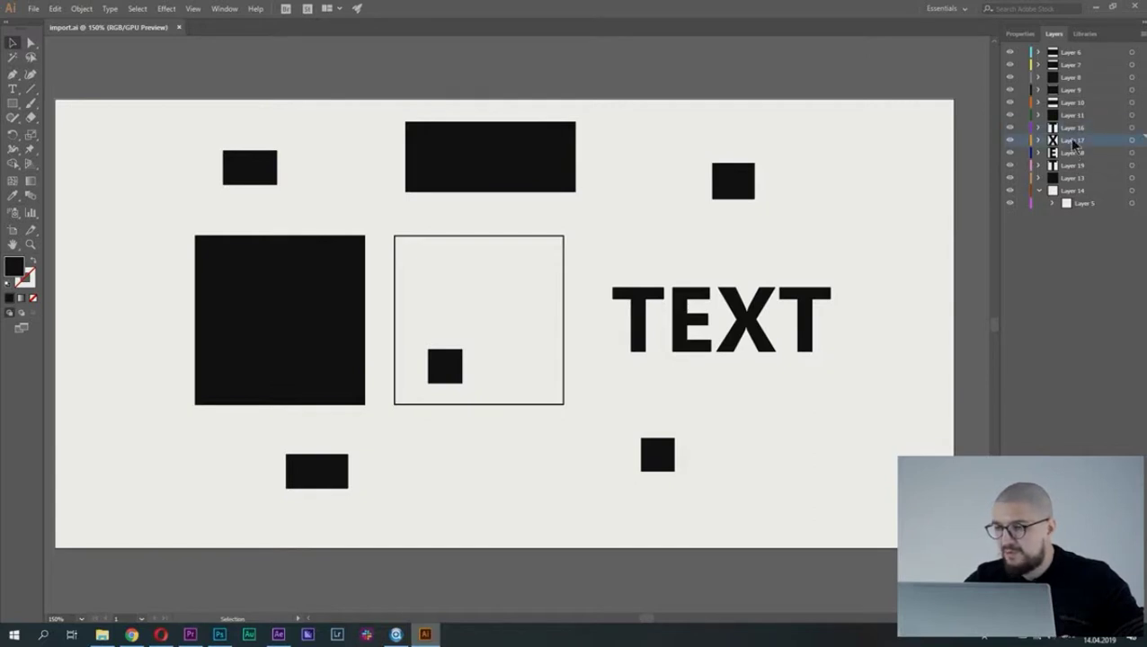
click(1069, 133)
Rename Layers 16, 17, 18 and 19 to T, X, E and T.
double_click(1073, 130)
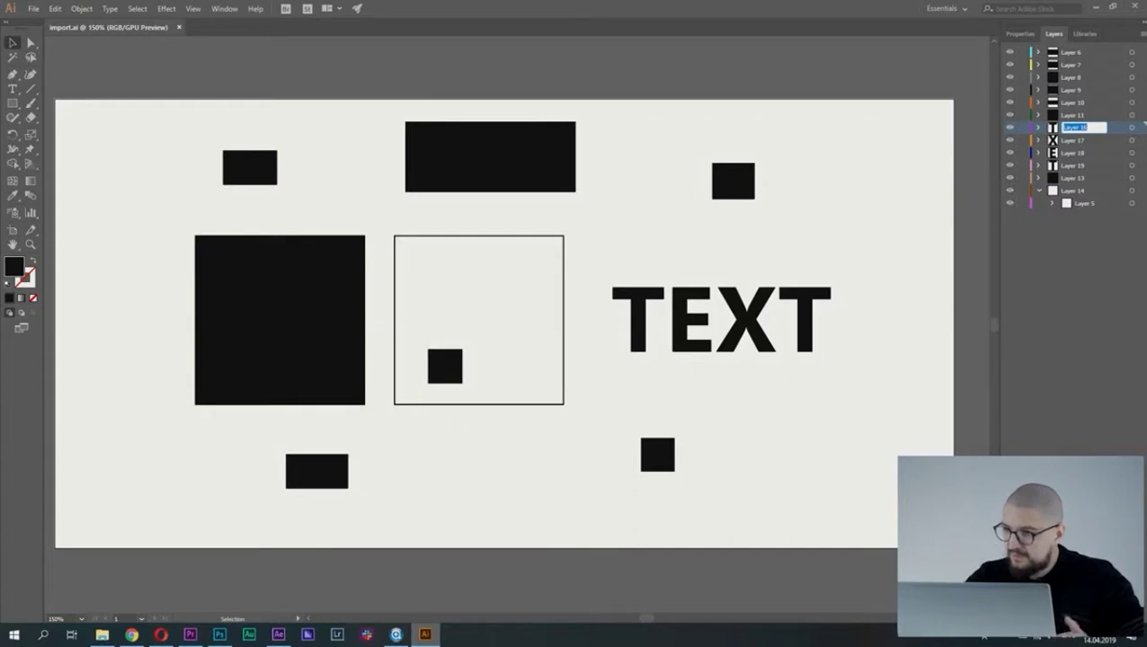
text(T)
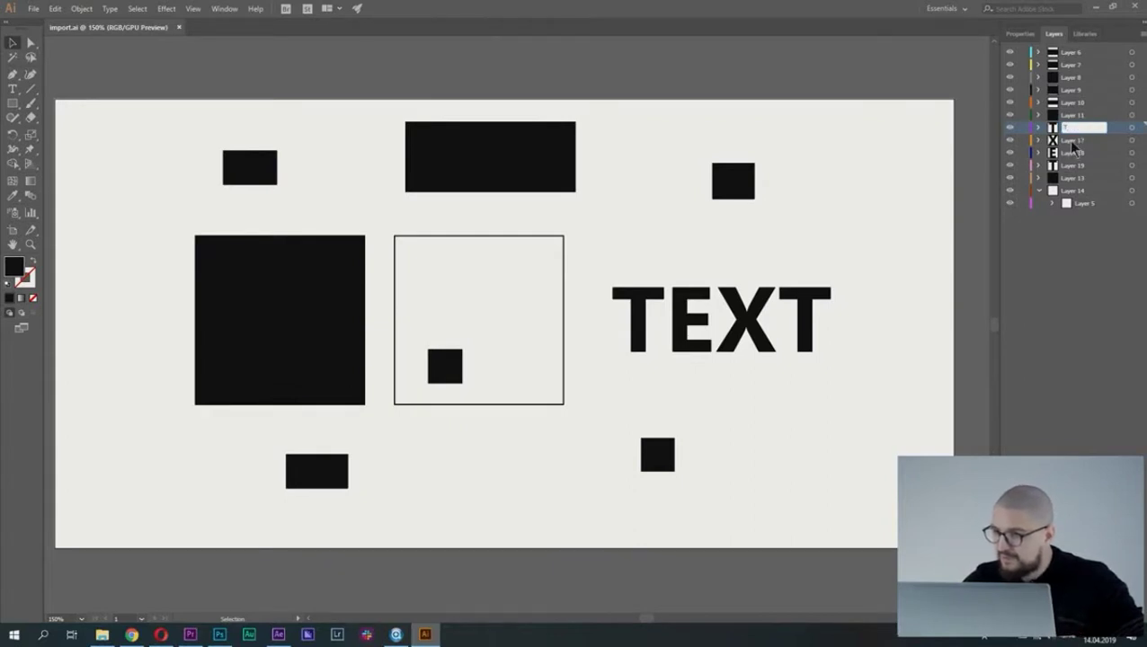
double_click(1072, 141)
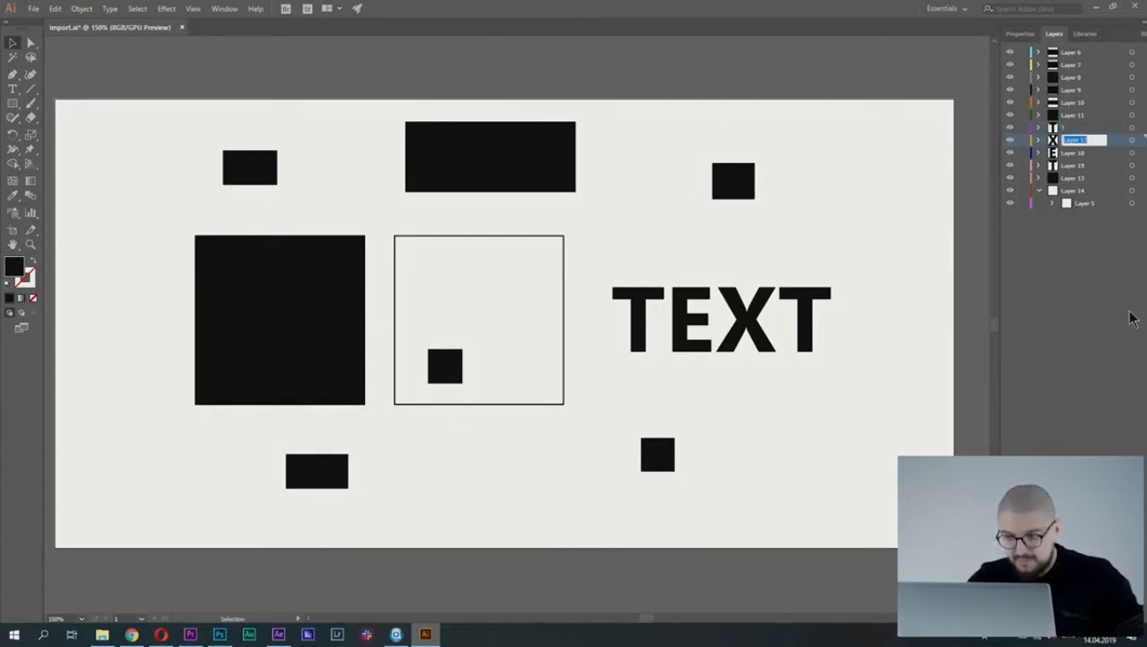
text(X)
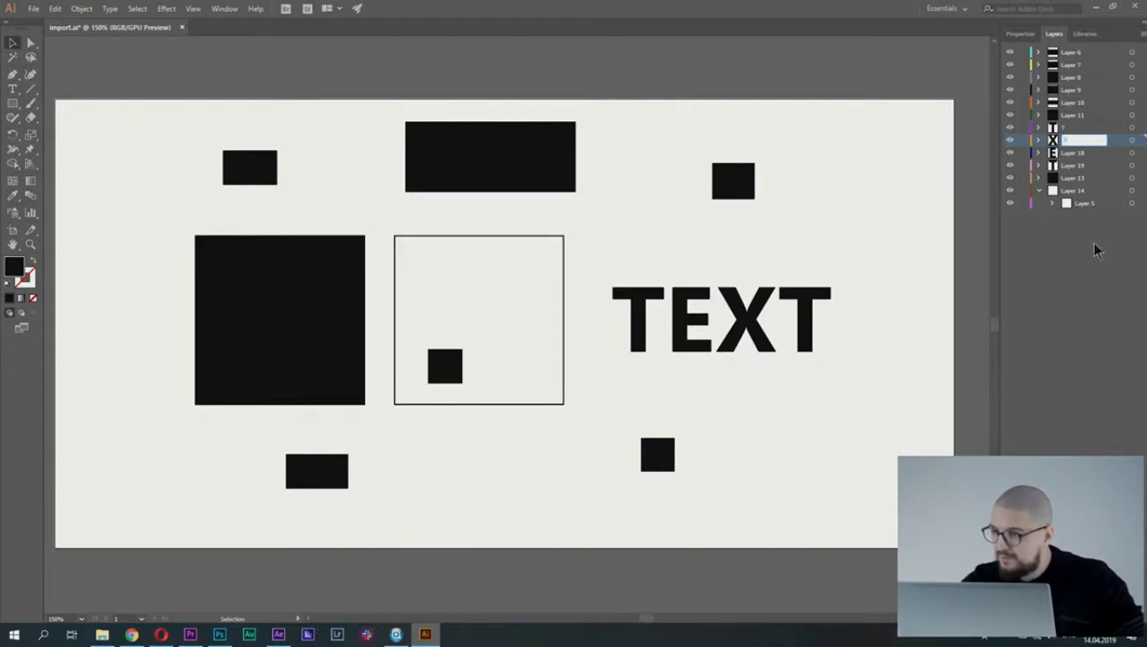
double_click(1076, 152)
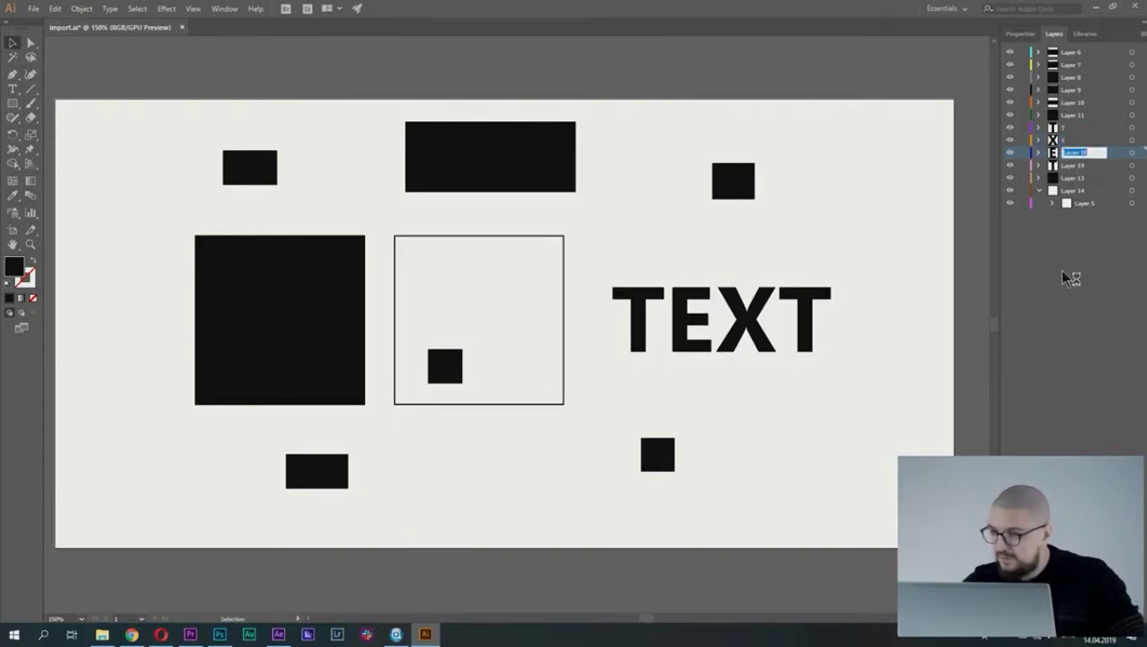
text(E)
double_click(1074, 165)
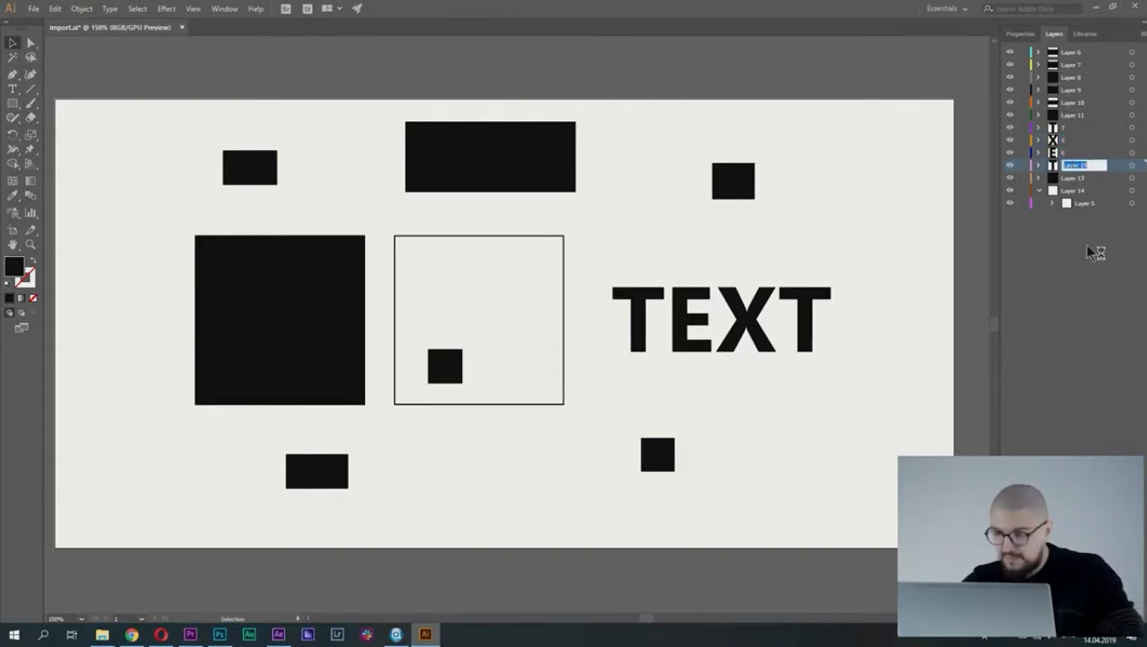
text(T)
click(1108, 302)
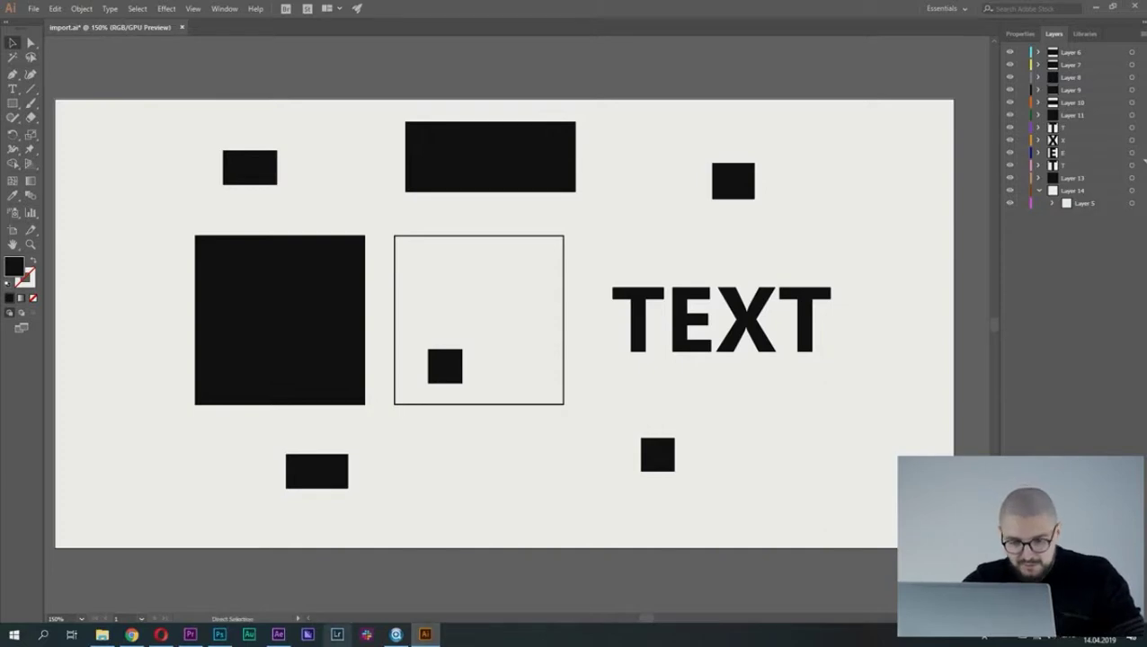
Delete all old layers from the Import comp and remove the old import items from the project.
click(278, 634)
click(99, 586)
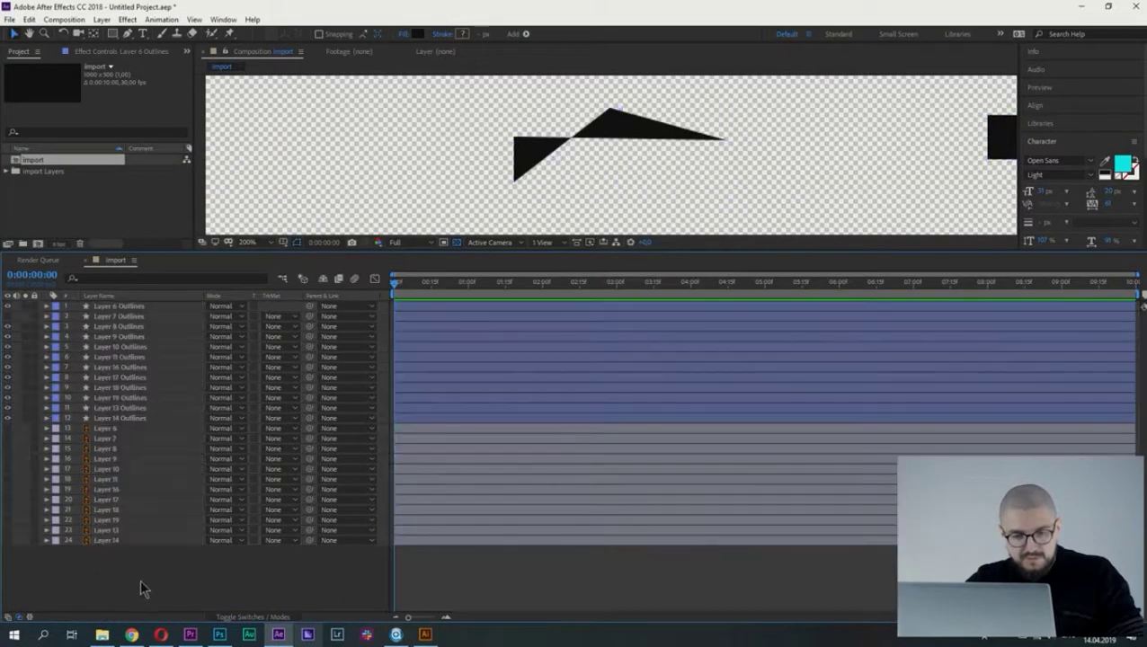
drag(110, 576, 109, 310)
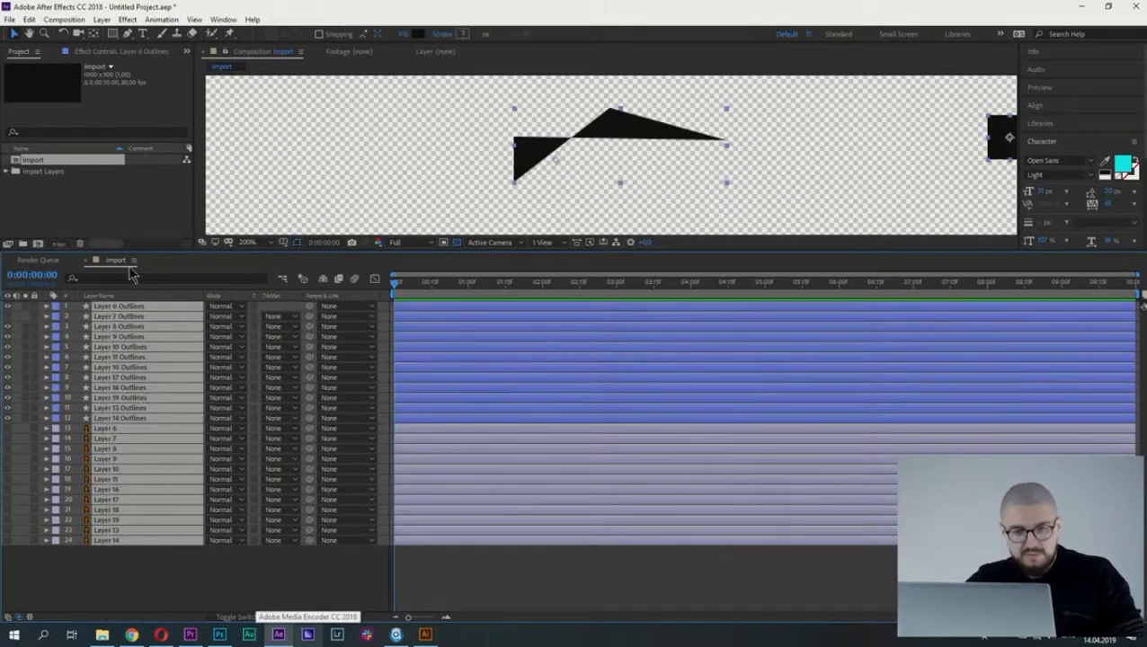
key(Delete)
click(49, 173)
shift+click(45, 160)
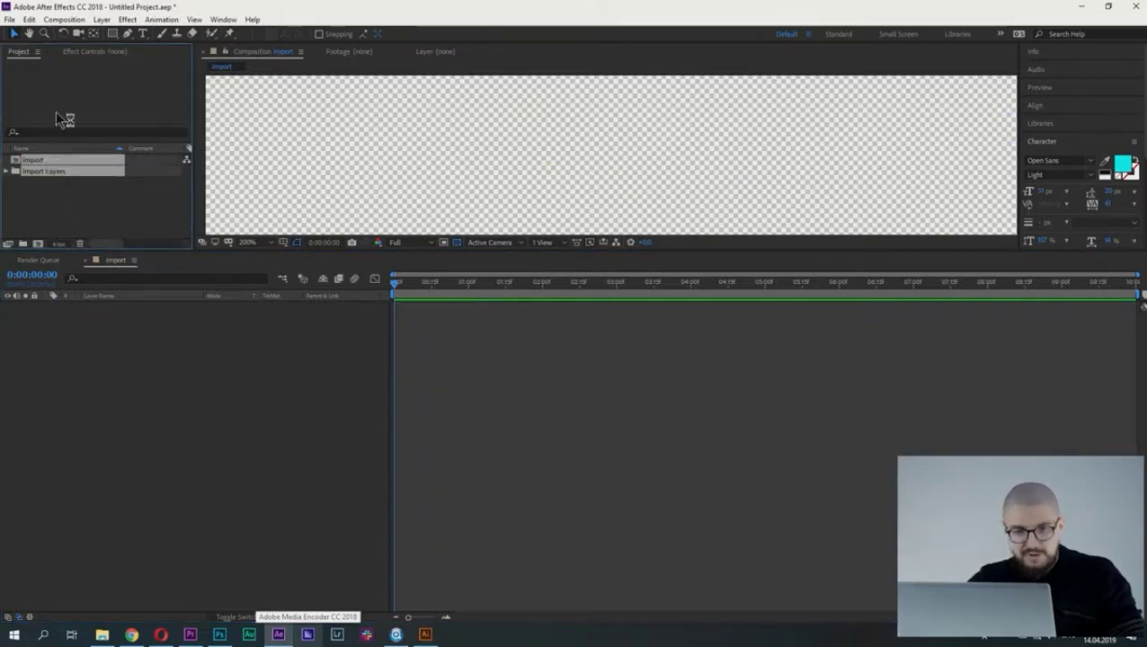
key(Delete)
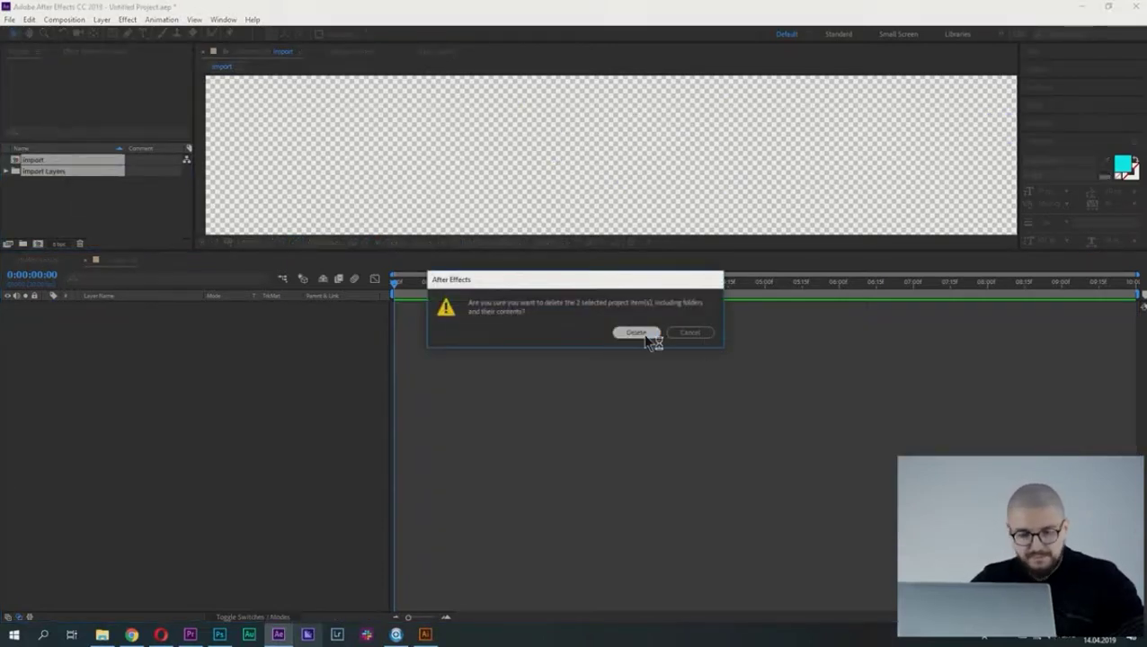
click(645, 334)
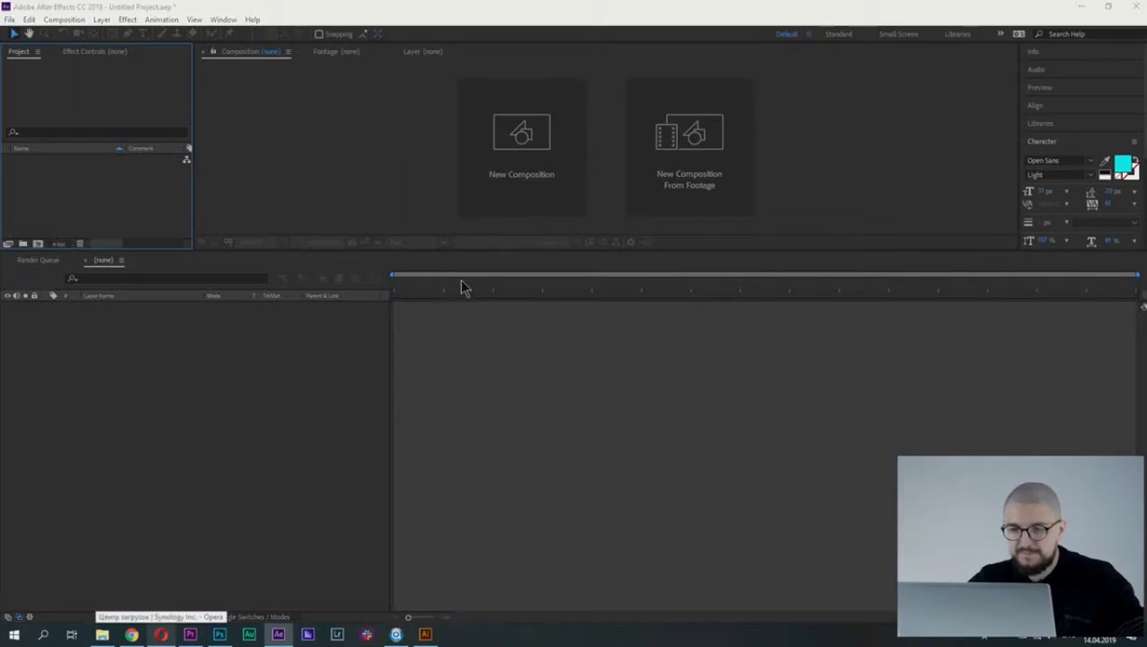
Re-import the Illustrator file as Composition - Retain Layer Sizes and open the import comp.
key(ctrl+i)
click(385, 149)
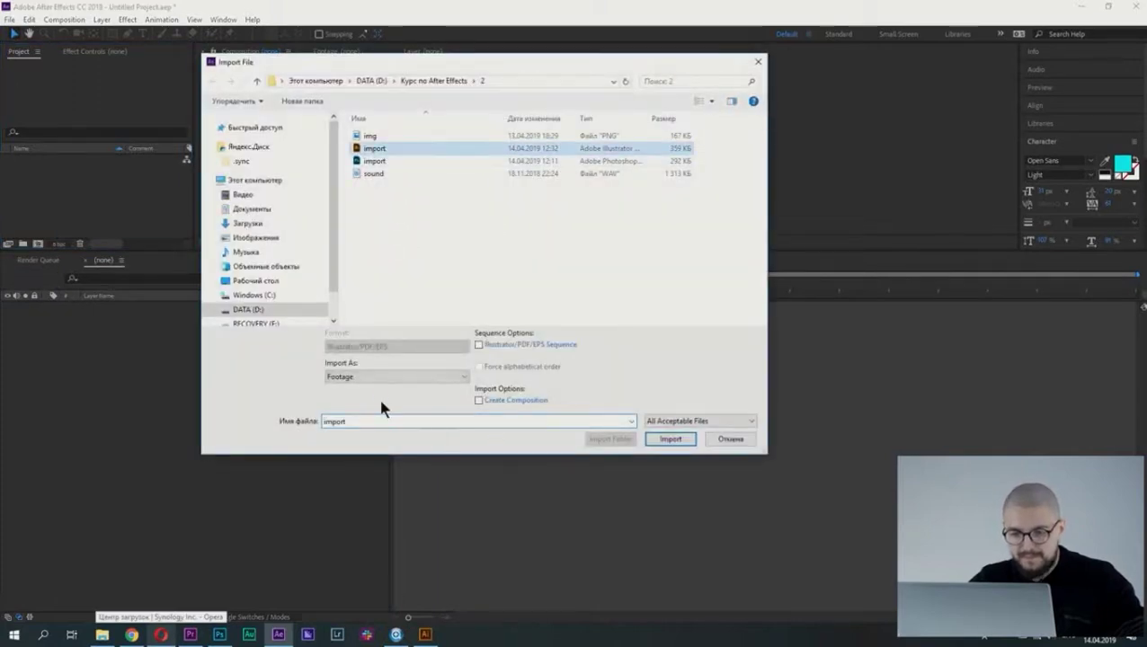
click(374, 375)
click(376, 400)
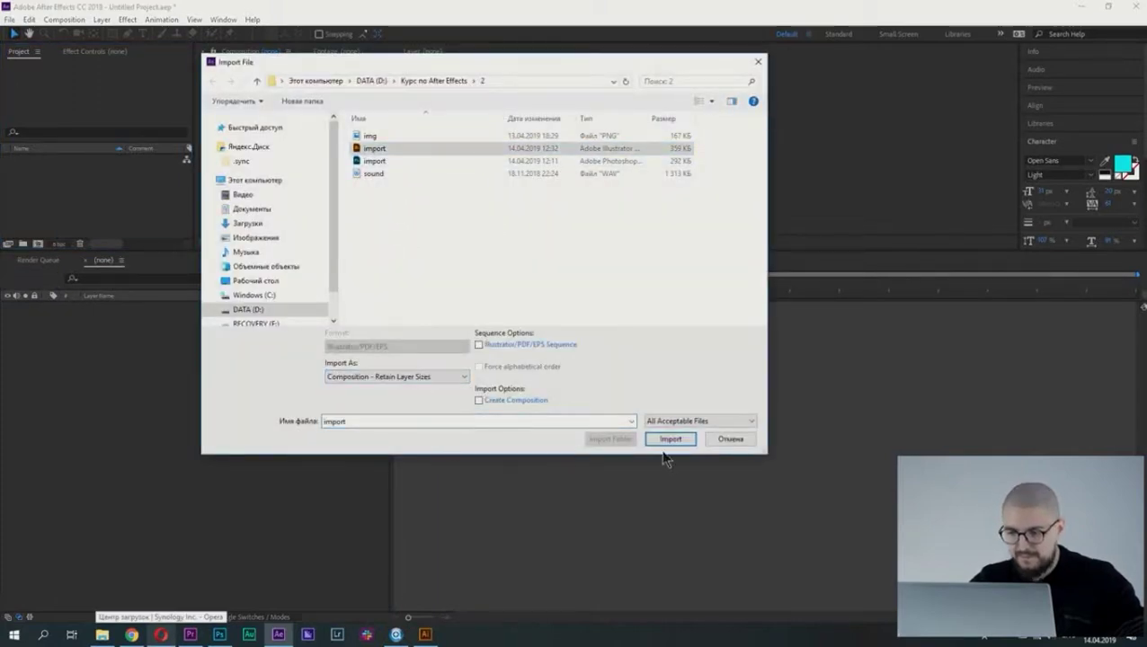
click(686, 441)
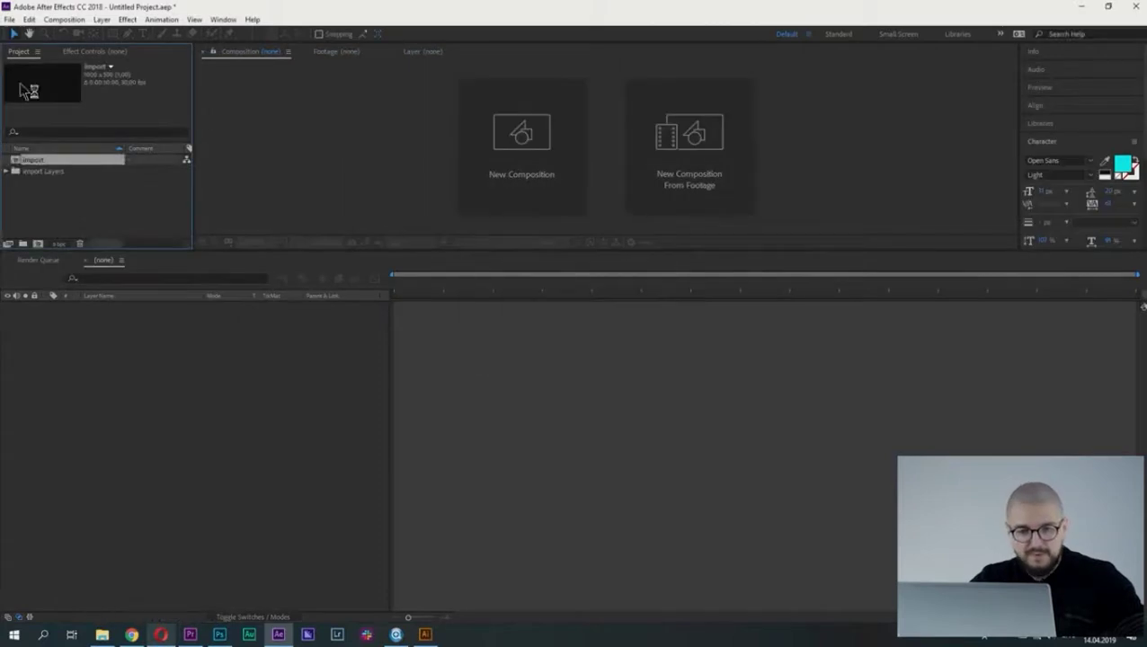
mouse_move(55, 191)
mouse_down()
mouse_move(43, 156)
mouse_move(463, 485)
mouse_up()
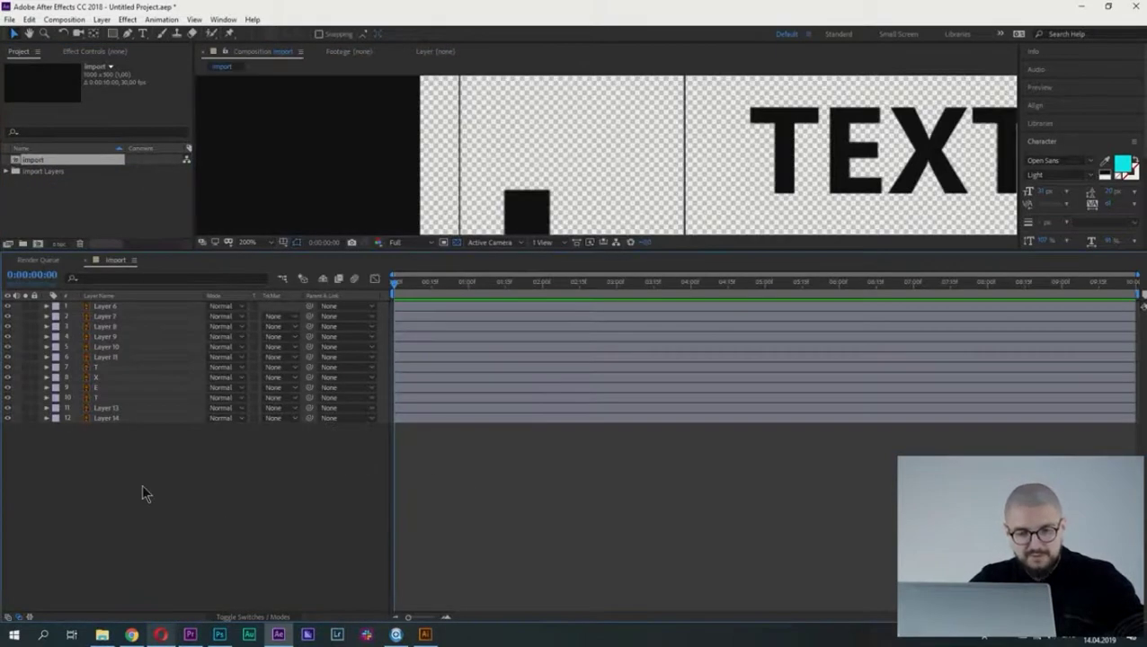
Zoom the viewer to 50% and inspect the T, X and T letter layers down to Layer 14.
click(99, 365)
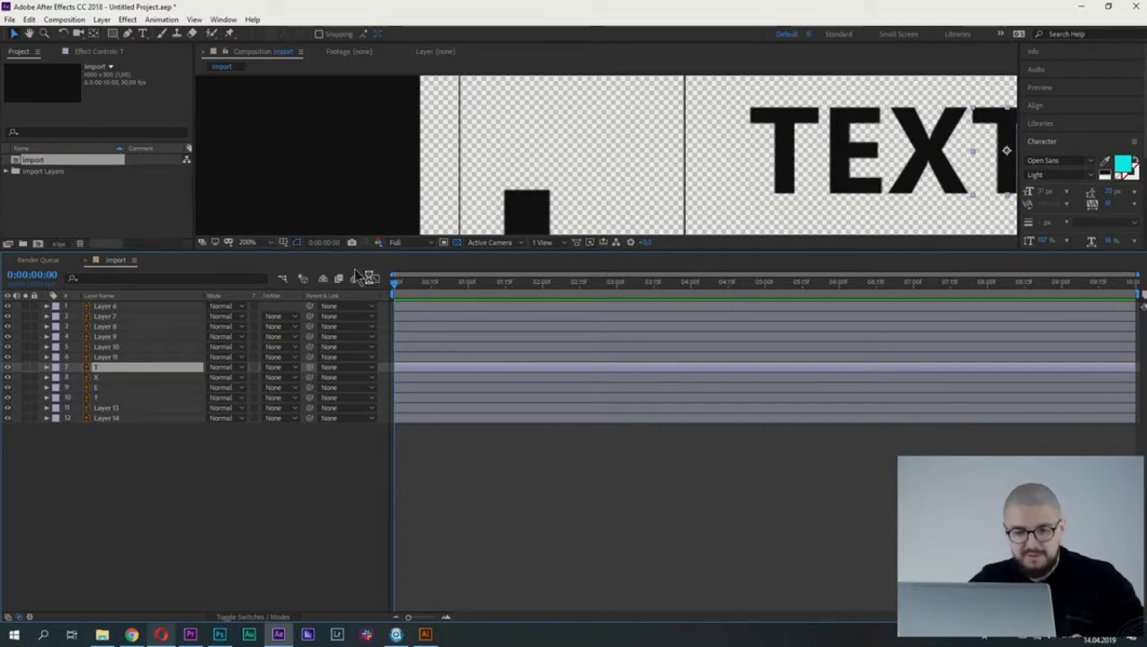
click(257, 242)
click(274, 267)
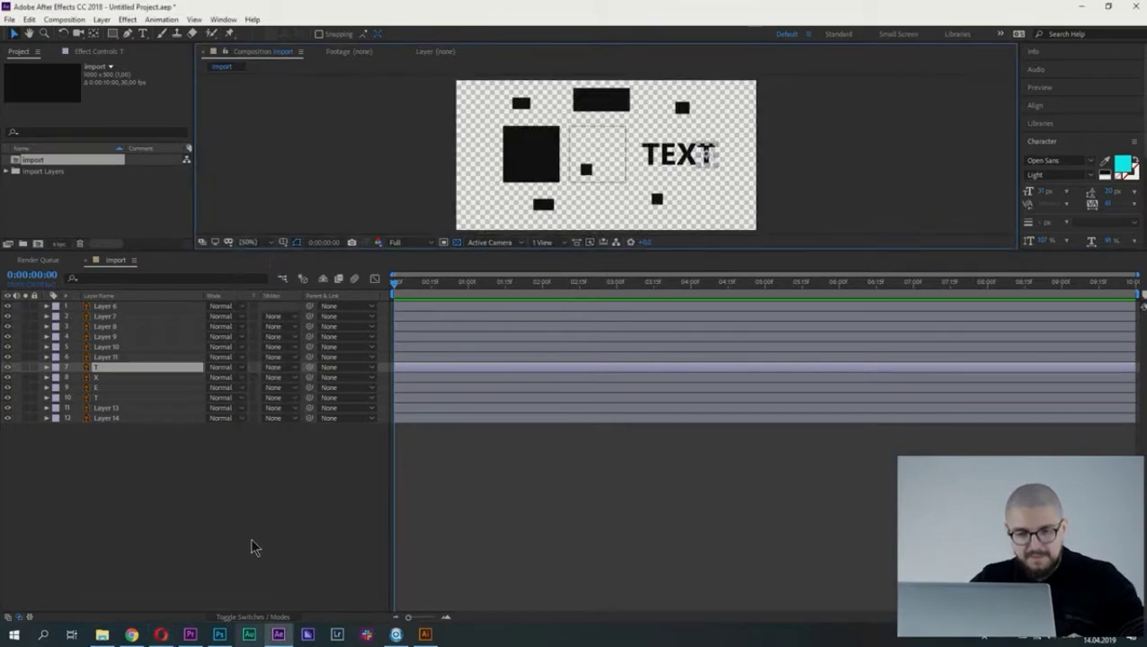
click(104, 378)
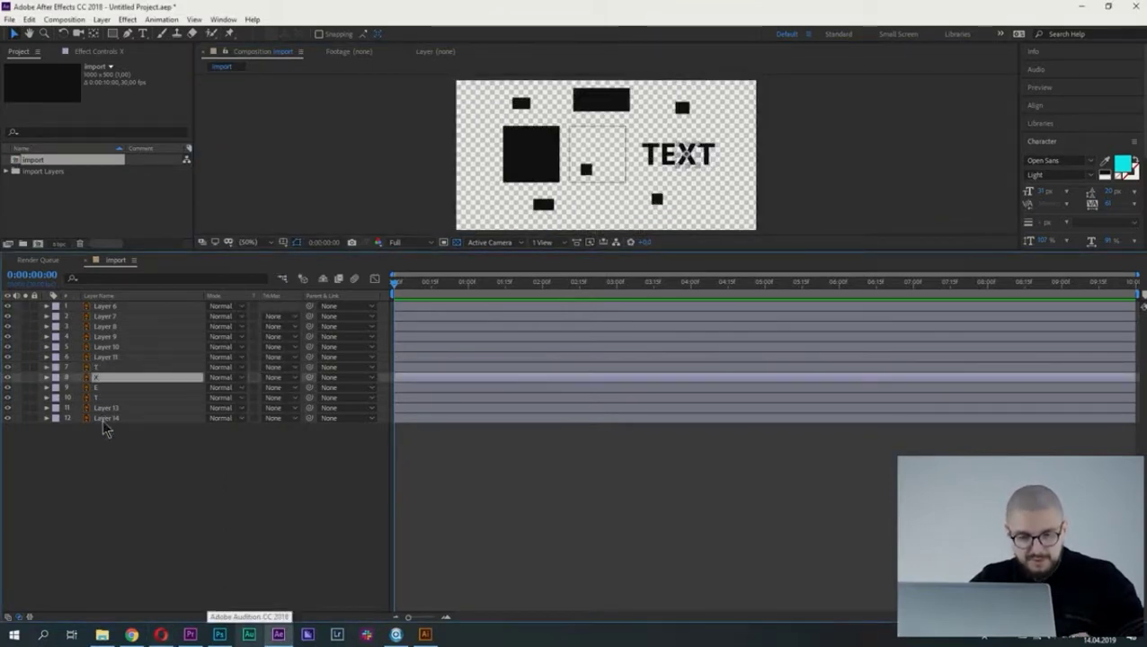
click(99, 399)
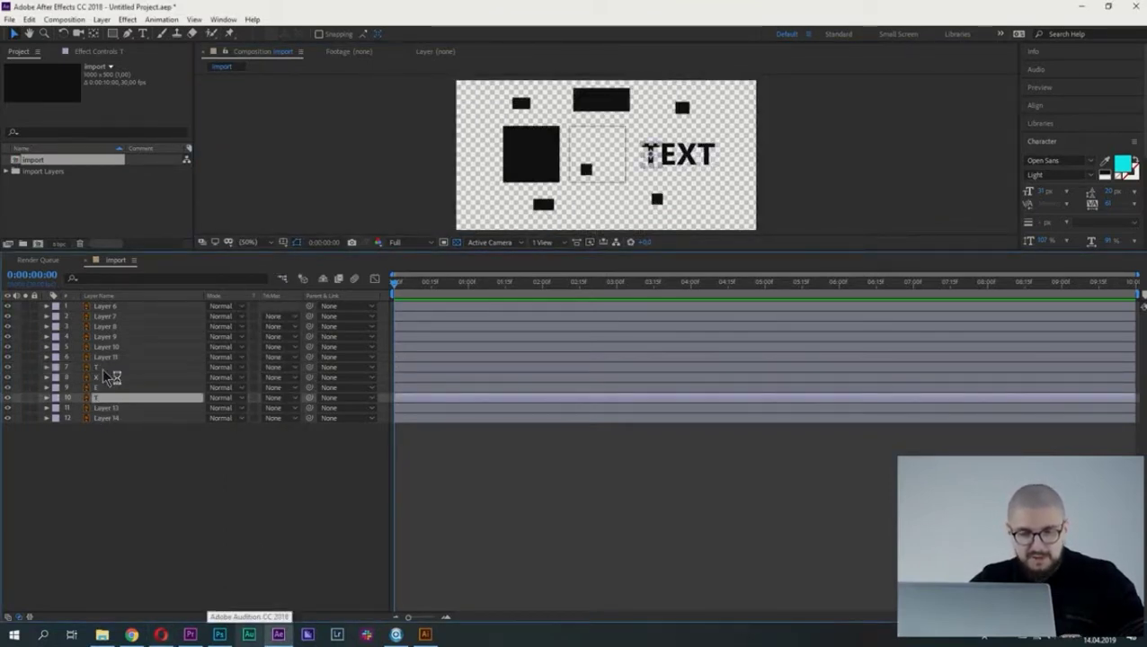
click(108, 419)
Convert all twelve imported layers with Create Shapes from Vector Layer.
shift+click(106, 307)
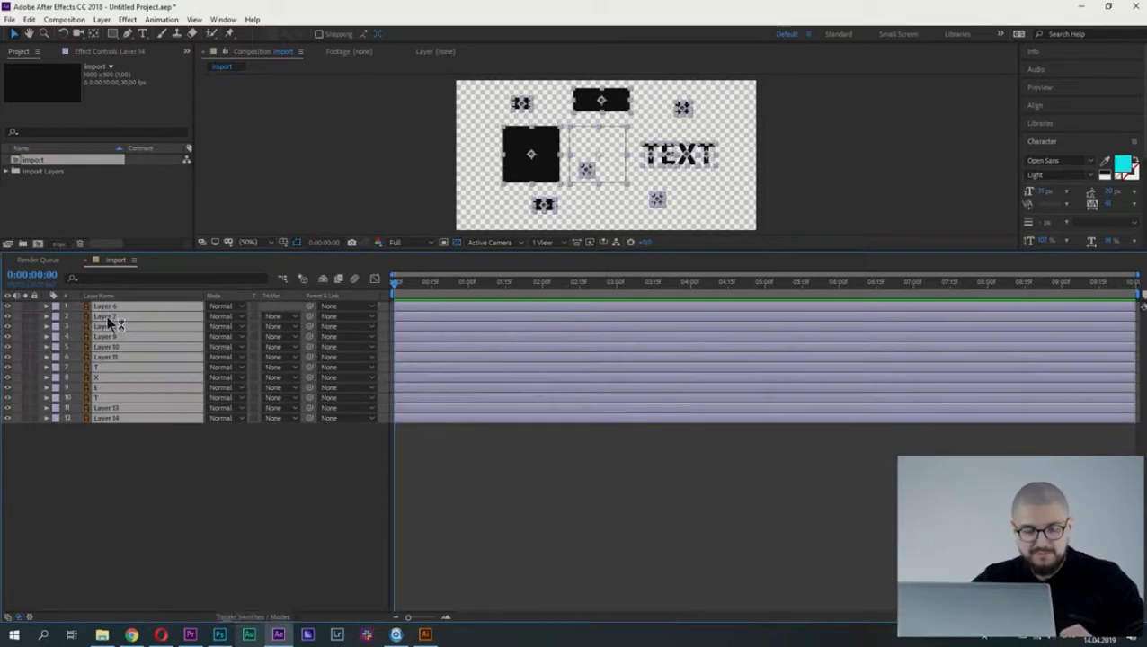
right_click(107, 316)
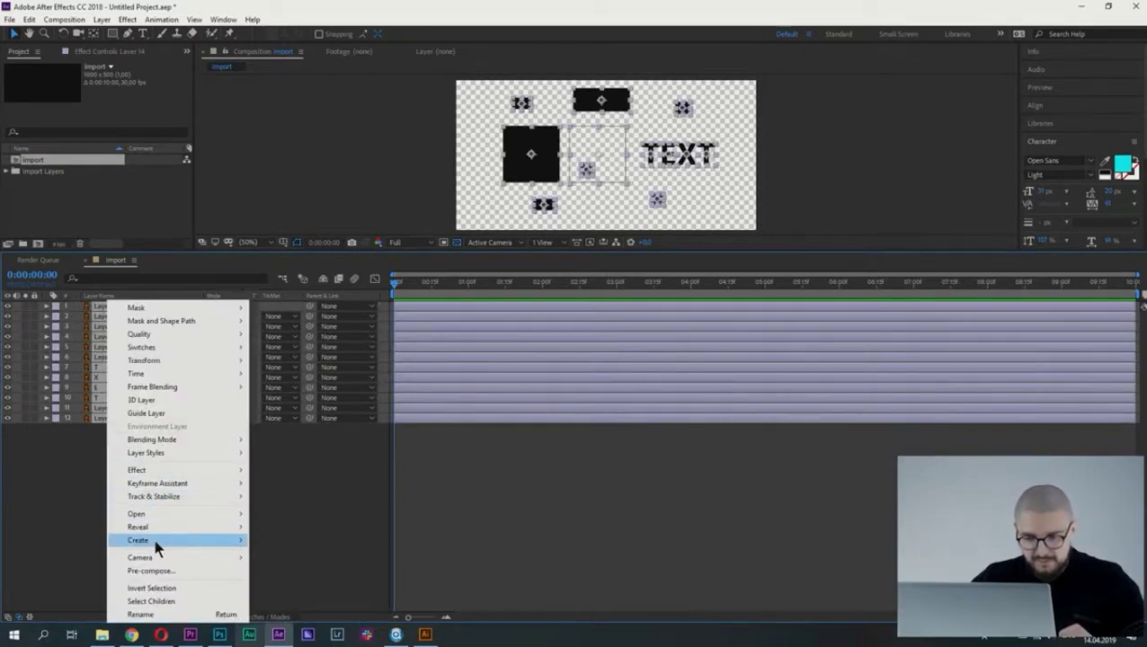
mouse_move(155, 546)
click(302, 581)
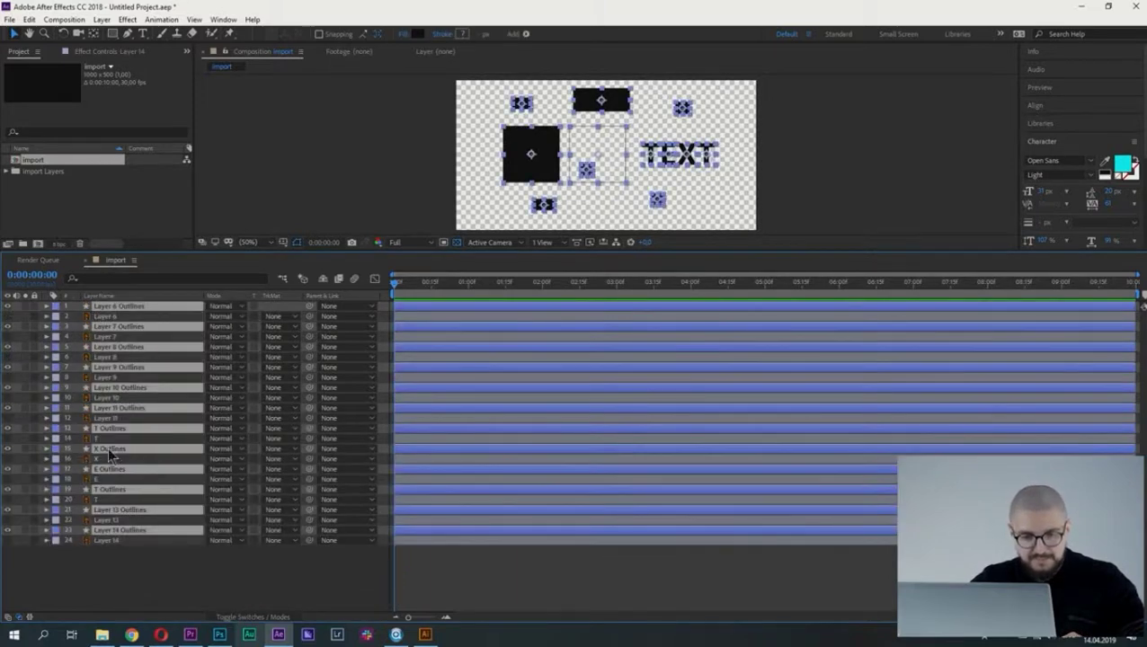
Stack the twelve Outlines layers above the originals and check the T, X and E Outlines layers.
drag(109, 455, 112, 310)
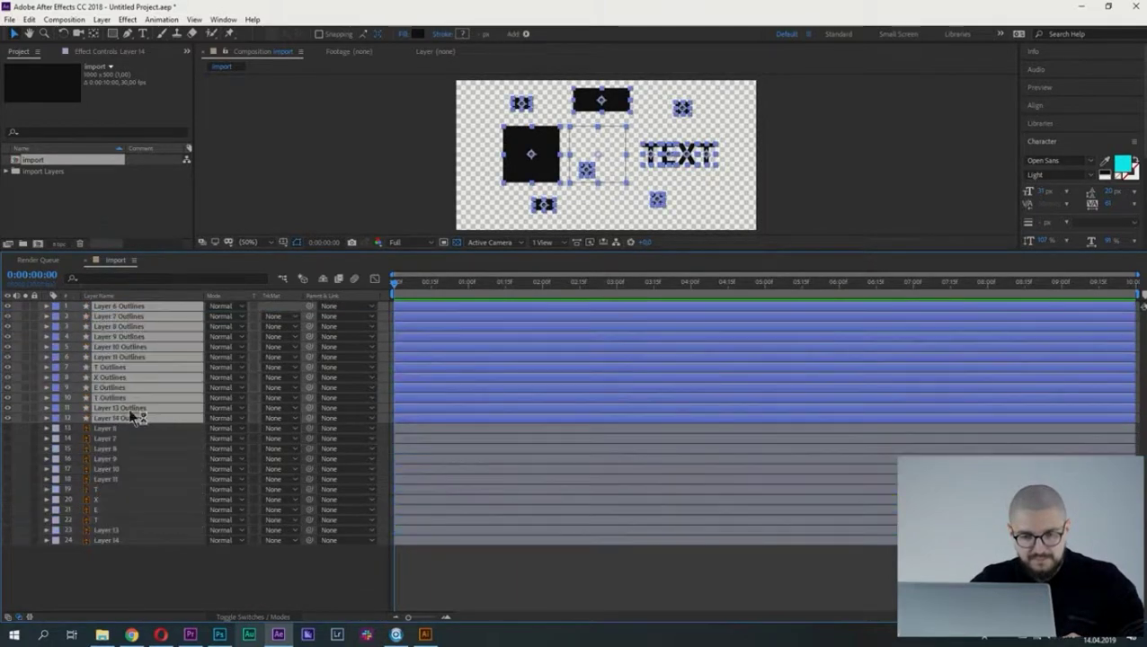
click(126, 576)
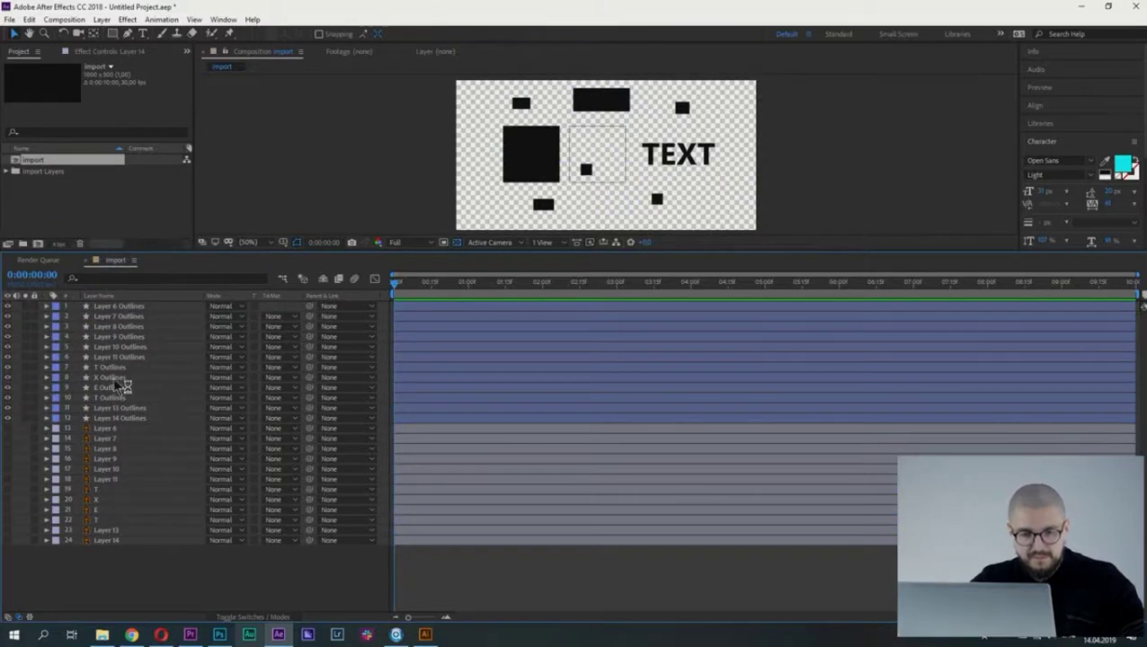
click(109, 367)
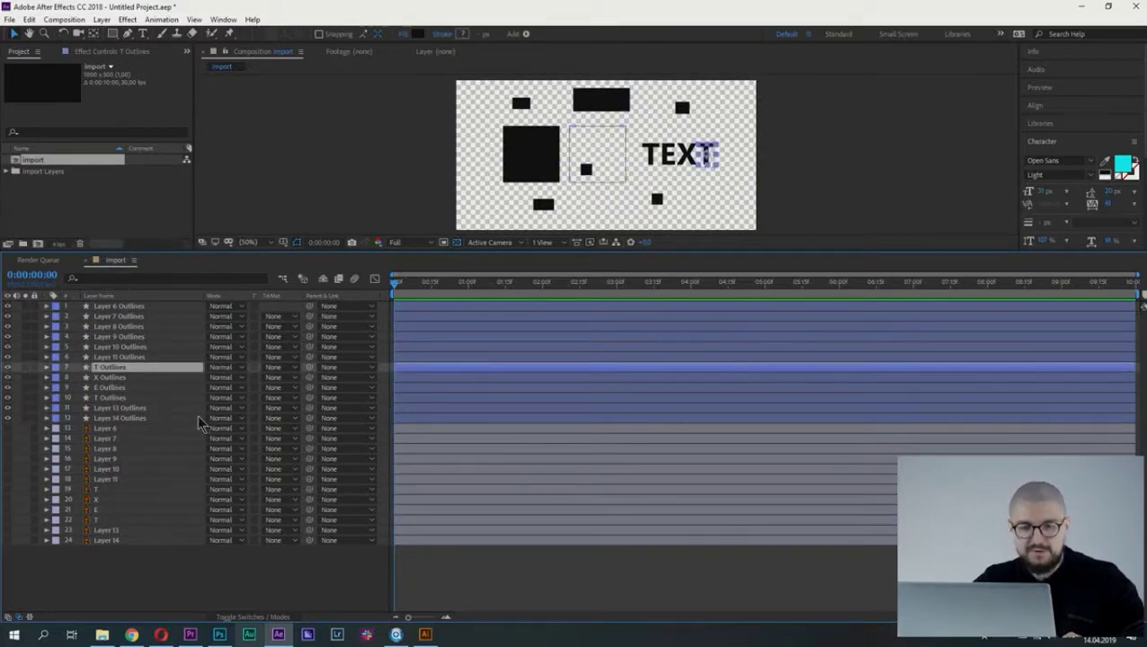
click(112, 378)
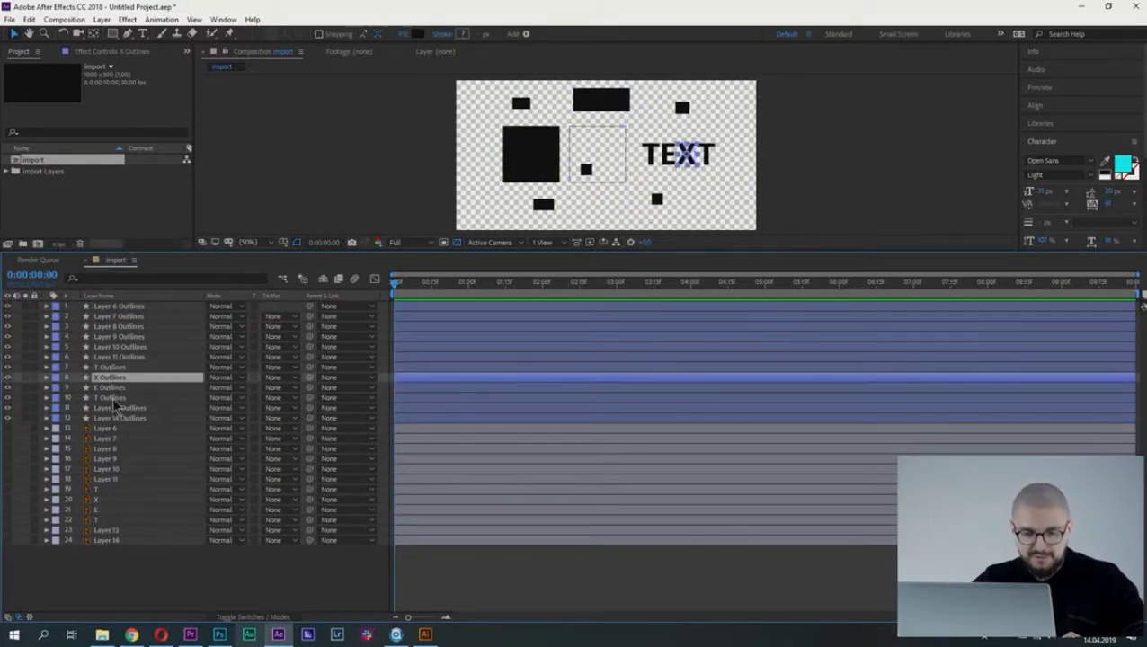
click(114, 387)
click(110, 368)
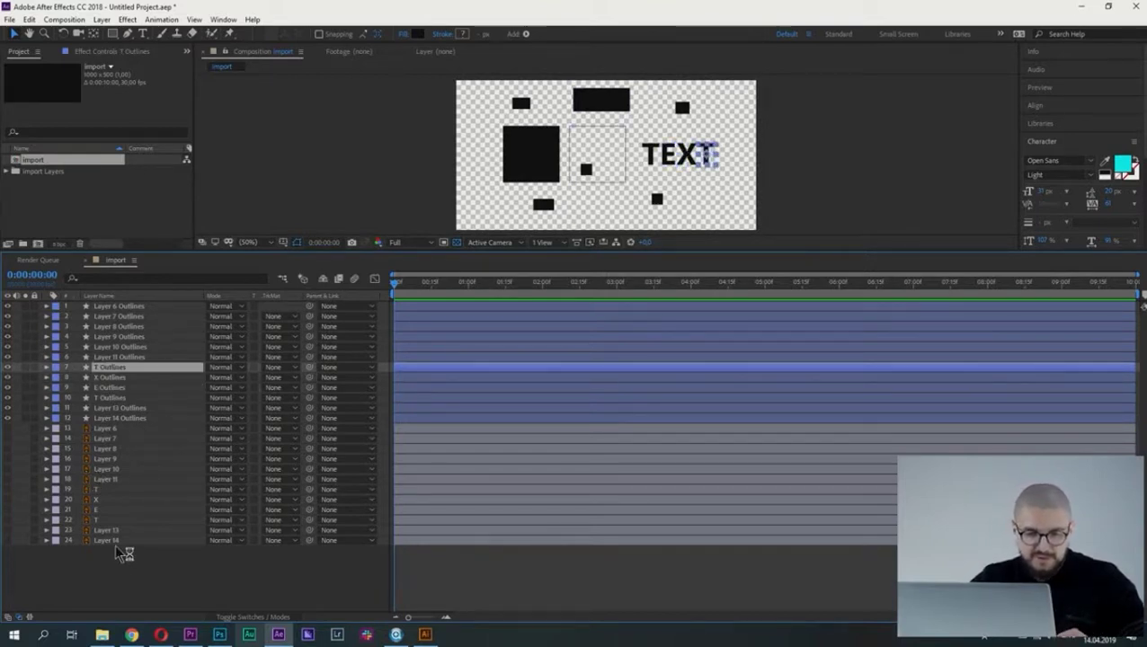
drag(117, 550, 90, 424)
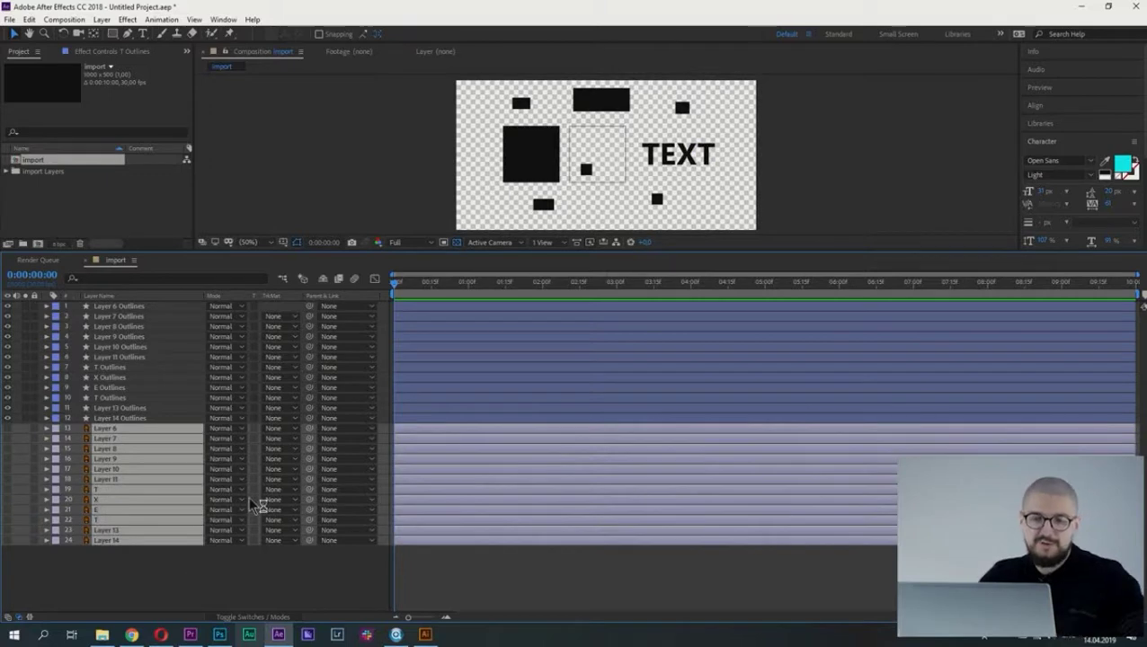
Select the four letter Outlines layers (T, X, E, T) and set their label colour to Red.
click(108, 368)
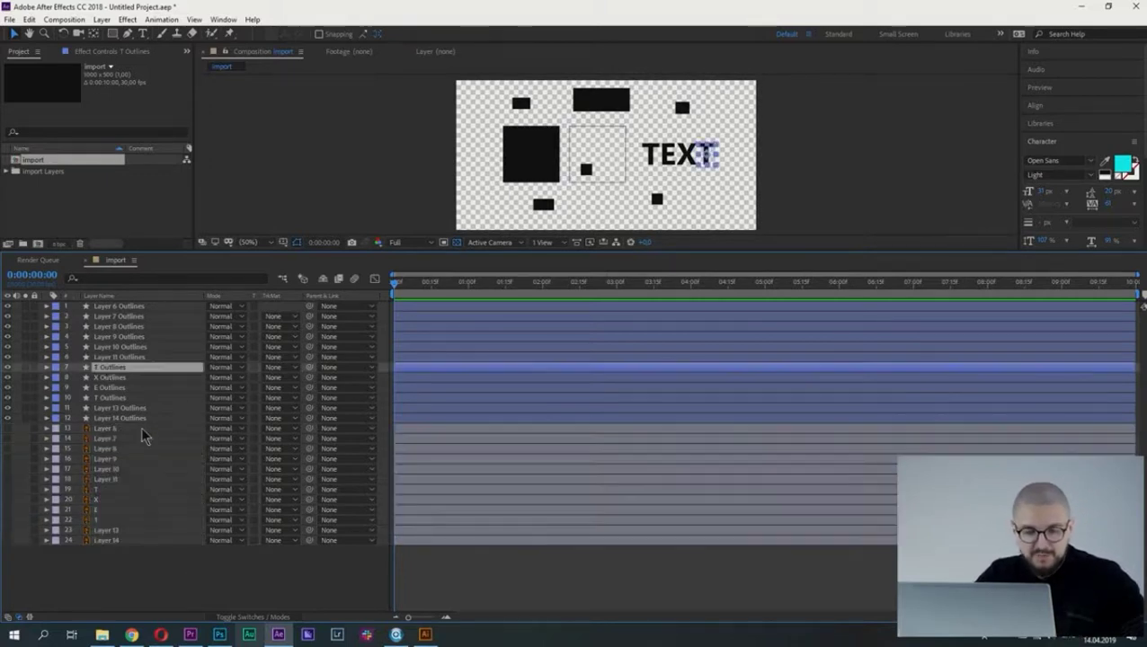
click(112, 378)
click(110, 369)
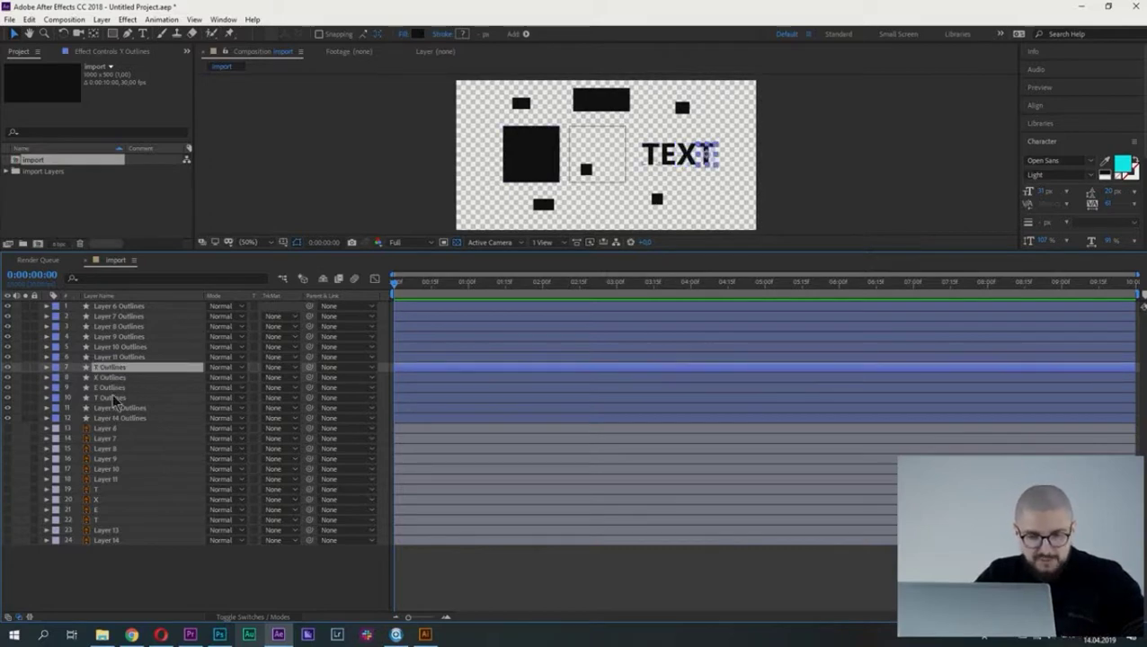
shift+click(108, 397)
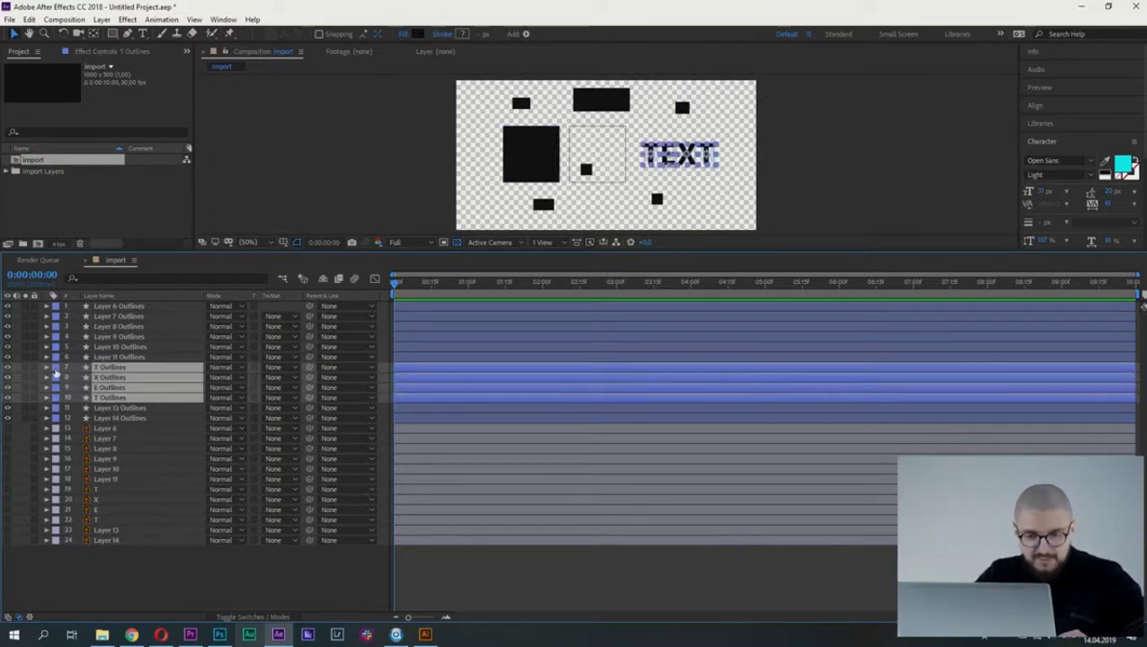
click(55, 368)
click(101, 414)
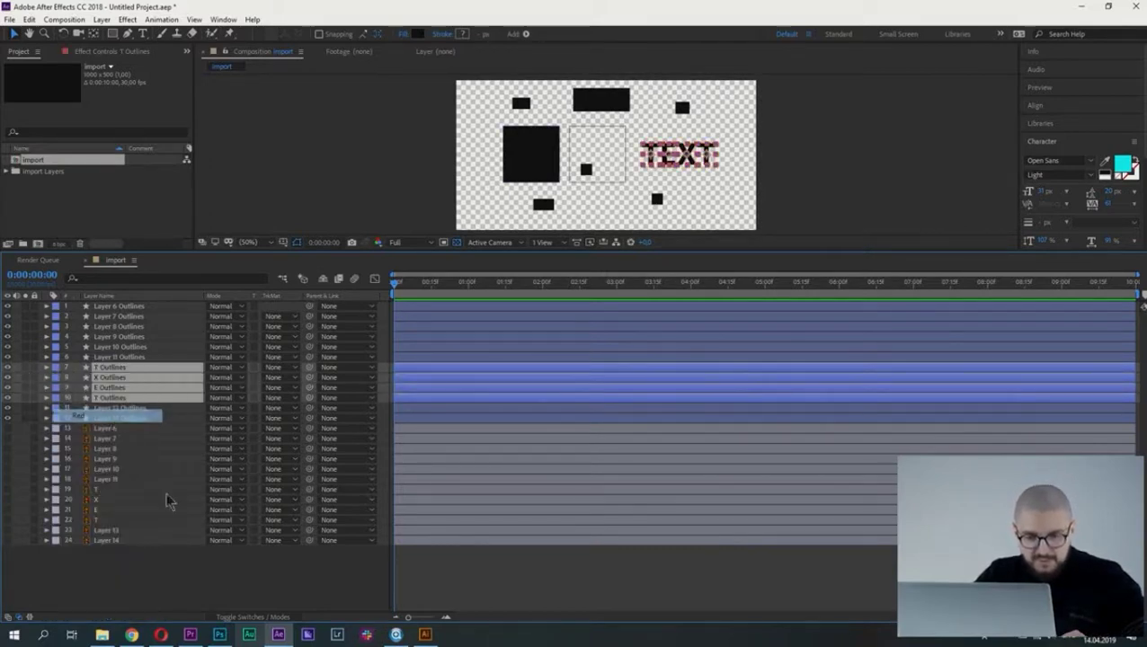
Deselect, then review the X, E and T Outlines layers.
click(168, 585)
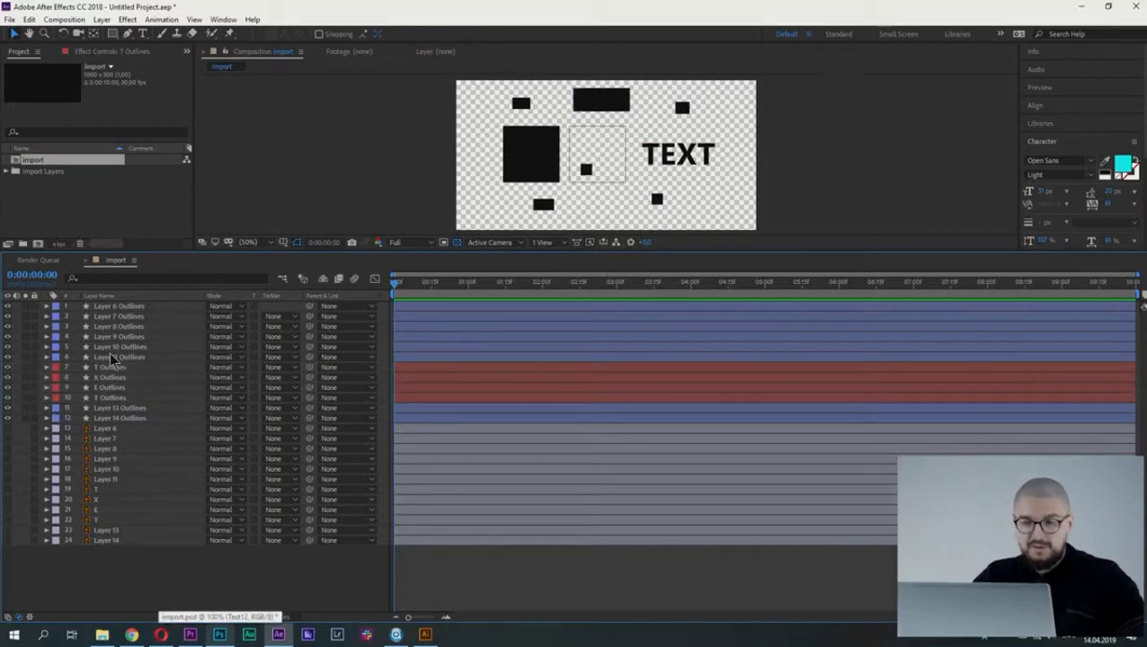
click(452, 378)
click(460, 388)
click(492, 368)
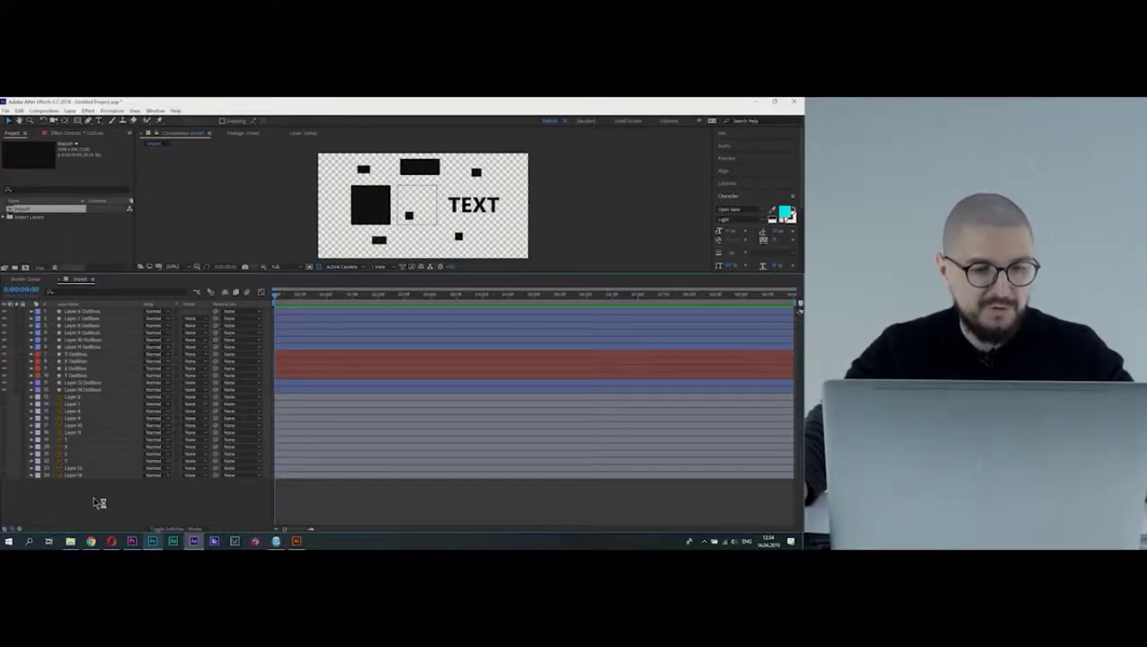
drag(95, 496, 103, 312)
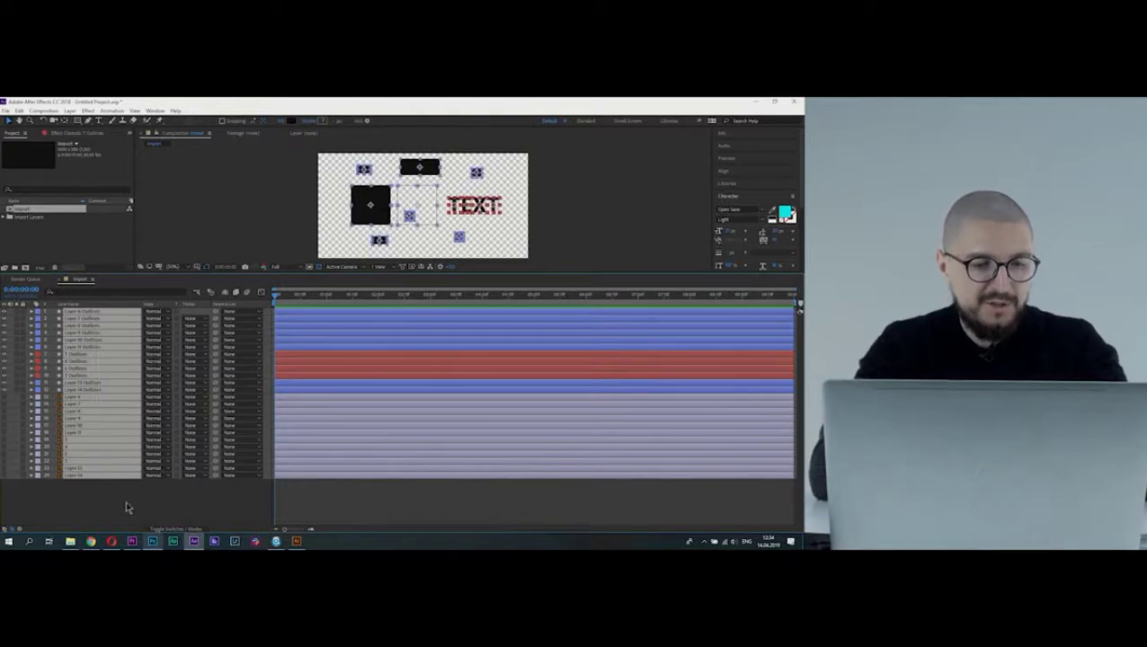